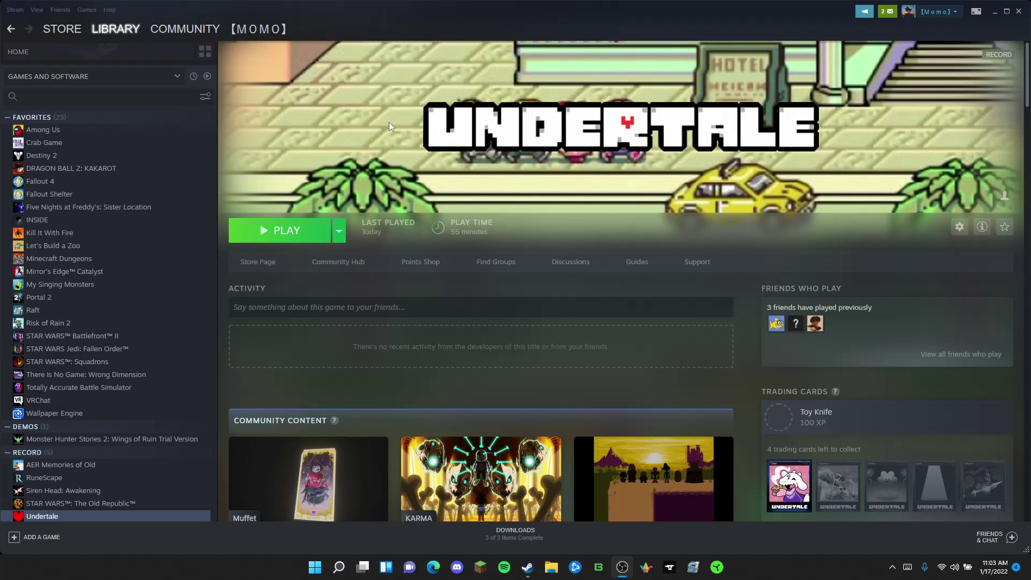
Step: Launch Undertale from the Steam library and skip the opening story to the title screen
left_click(514, 122)
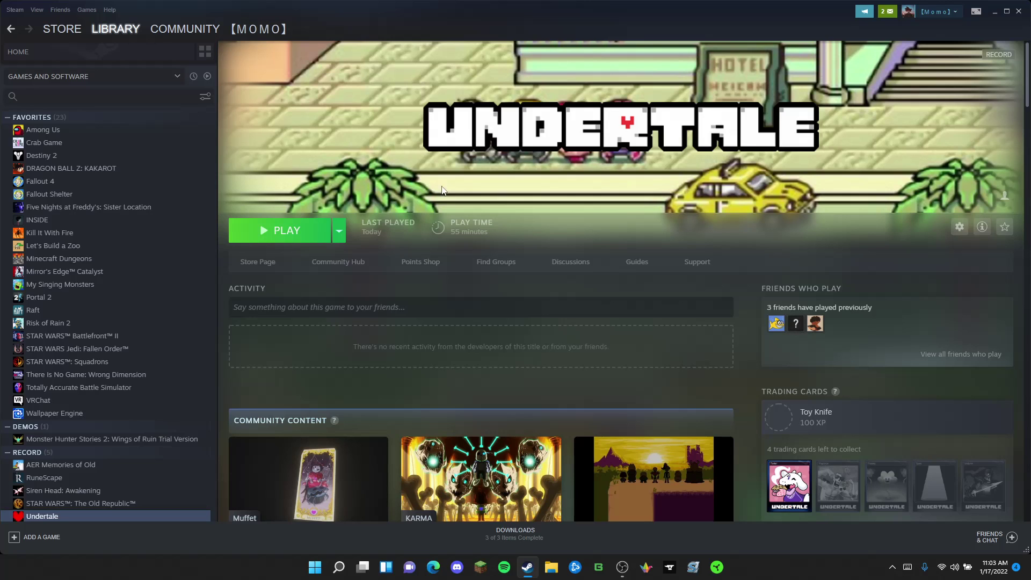
scroll(419, 226, "down", 3)
scroll(390, 263, "down", 5)
scroll(379, 290, "down", 2)
scroll(396, 282, "down", 3)
scroll(456, 276, "down", 1)
scroll(554, 223, "down", 1)
scroll(554, 224, "down", 2)
scroll(546, 233, "down", 2)
scroll(542, 238, "down", 1)
scroll(541, 240, "down", 1)
scroll(540, 244, "down", 2)
scroll(540, 247, "down", 2)
scroll(539, 253, "down", 3)
scroll(540, 251, "down", 2)
scroll(539, 252, "up", 1)
scroll(540, 252, "up", 4)
scroll(540, 252, "up", 3)
scroll(540, 252, "up", 1)
scroll(539, 252, "up", 2)
scroll(539, 253, "up", 2)
scroll(539, 252, "up", 1)
scroll(540, 251, "up", 2)
scroll(540, 252, "up", 1)
scroll(540, 253, "down", 1)
scroll(541, 252, "up", 2)
scroll(540, 252, "up", 1)
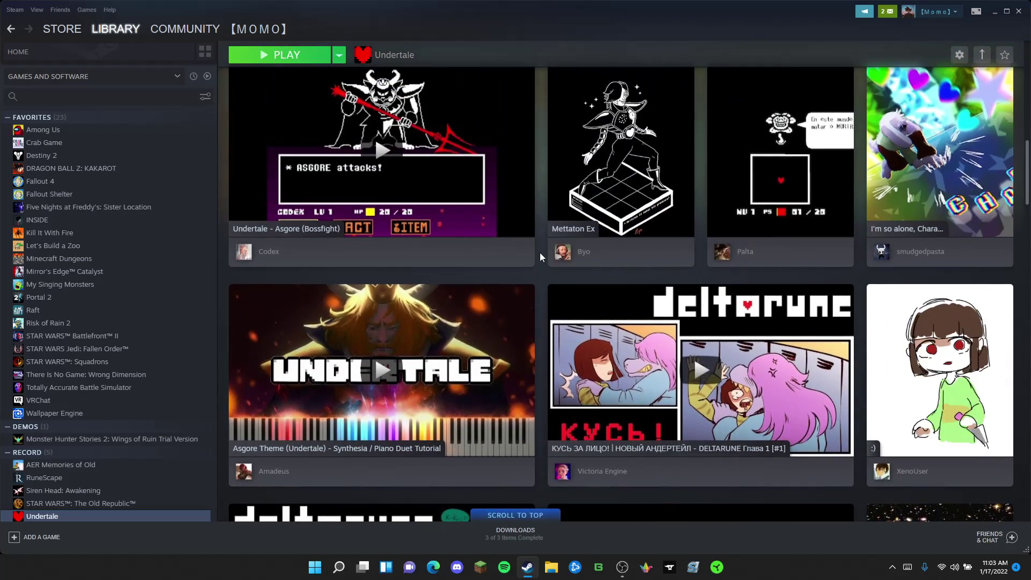
scroll(540, 252, "up", 1)
scroll(538, 252, "up", 1)
scroll(527, 249, "up", 2)
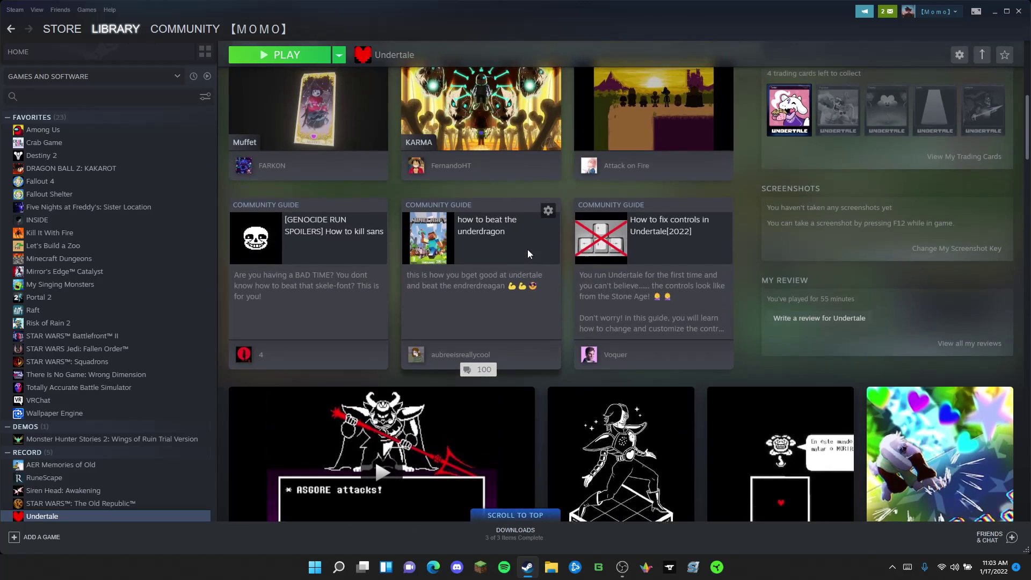
scroll(569, 277, "up", 1)
scroll(570, 279, "up", 3)
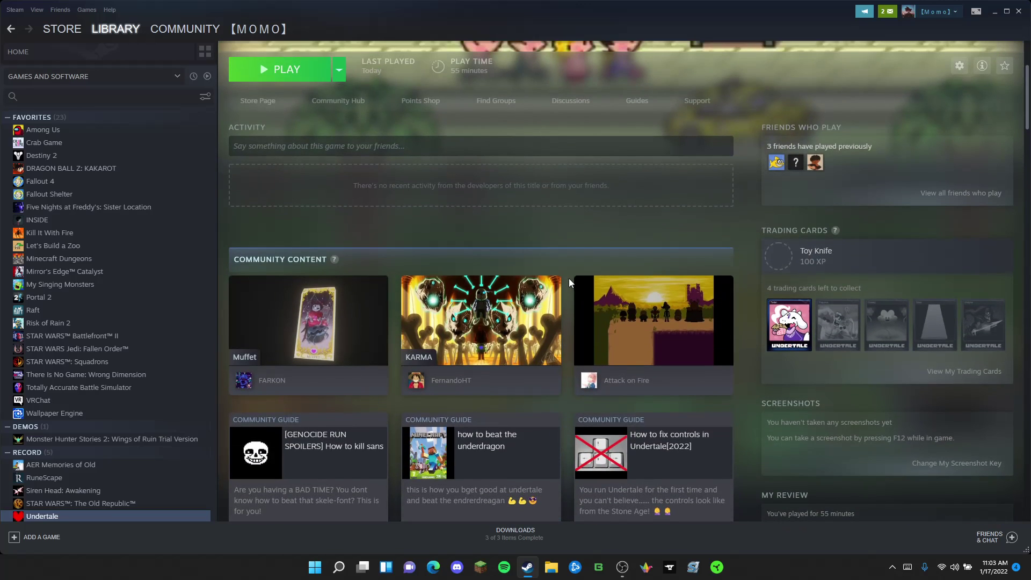
scroll(567, 278, "up", 3)
scroll(462, 207, "down", 1)
scroll(384, 195, "up", 1)
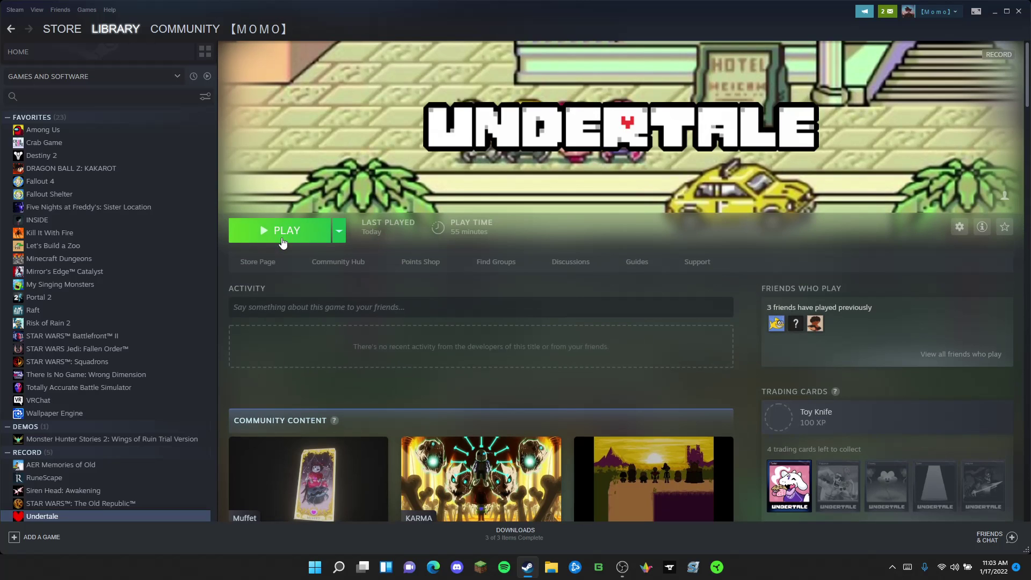
left_click(283, 233)
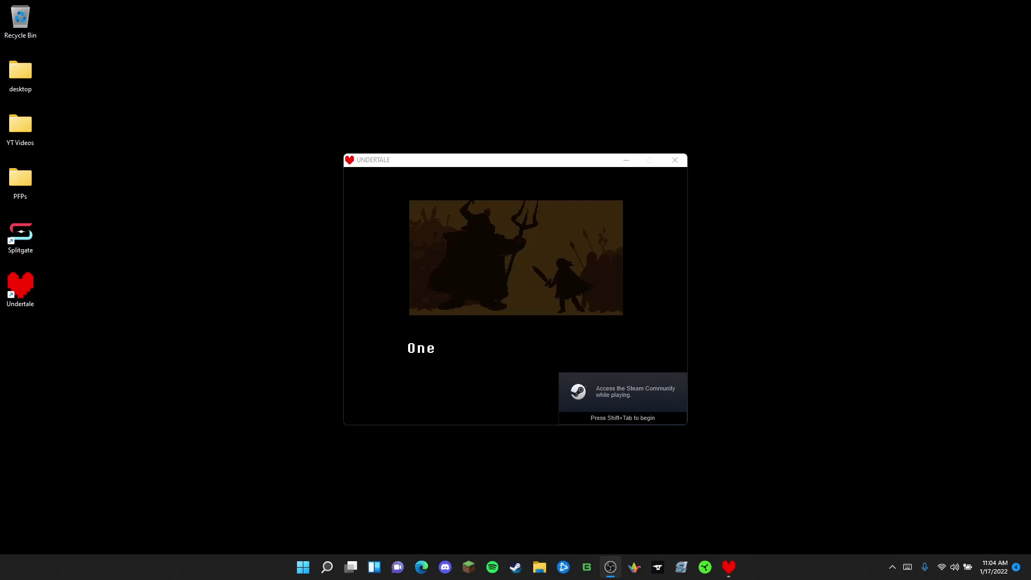
key("z")
left_click(350, 160)
left_click(529, 173)
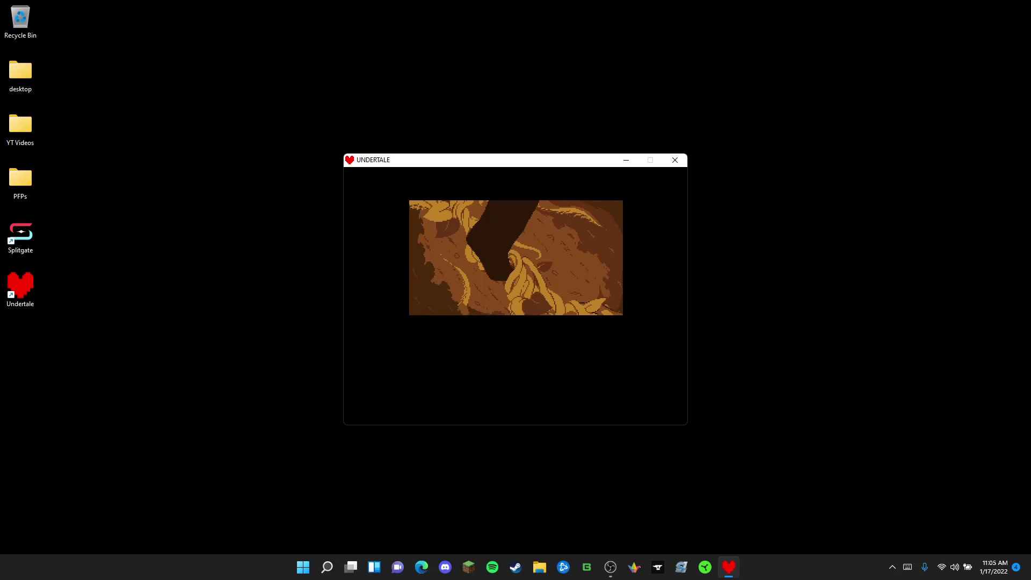
key("alt+Tab")
key("alt+Tab")
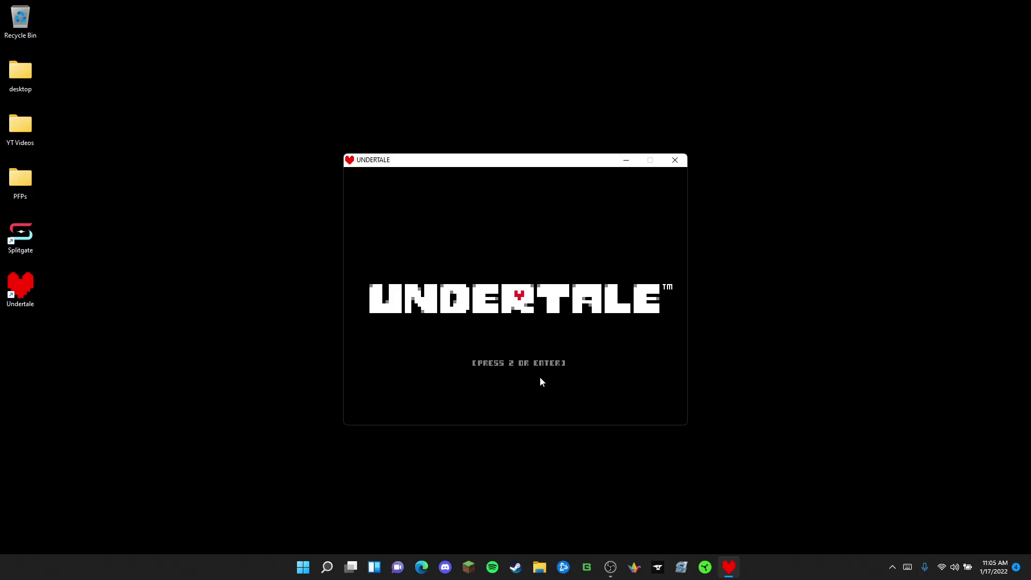
Step: Bring up the save-file menu and move the cursor among Continue, Reset and Settings
key("z")
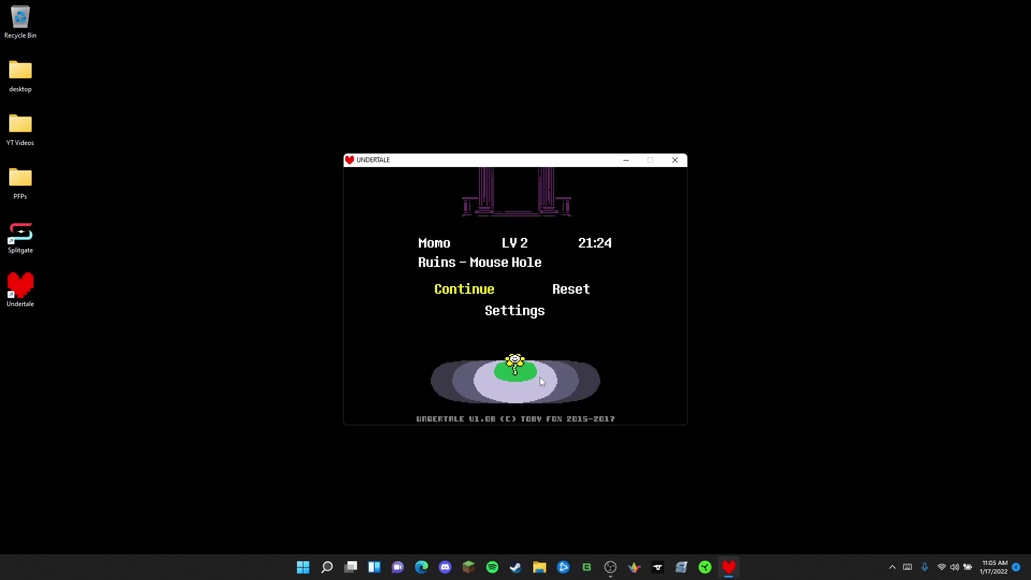
key("Right")
key("Left")
key("Right")
key("Left")
key("Right")
key("Left")
key("Right")
key("Left")
key("Right")
key("Left")
key("Right")
key("Down")
Step: Reset the saved game, keep the already chosen name, and restart on the flower bed
key("Up")
key("Right")
key("Return")
key("Right")
key("Return")
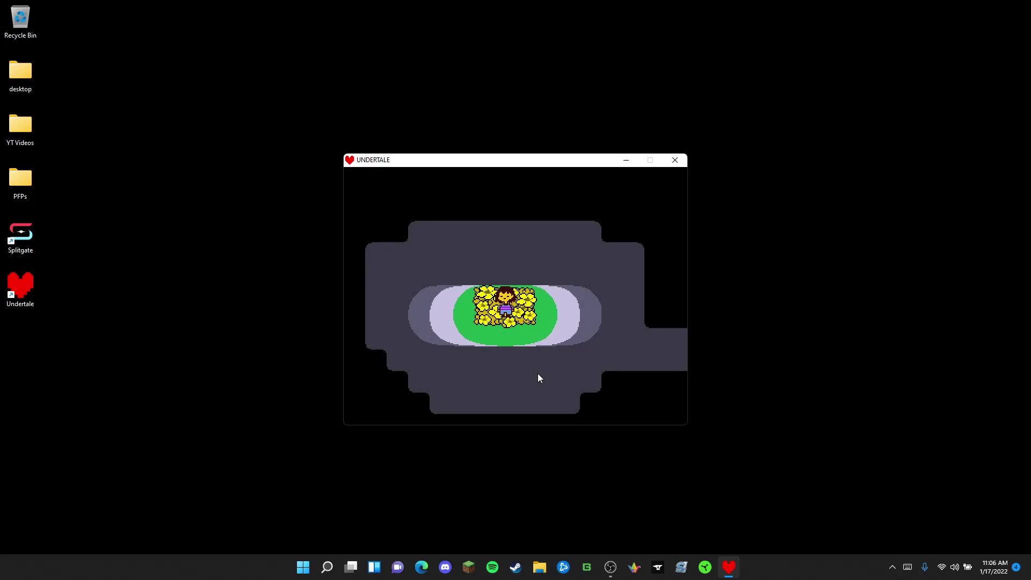
Step: Take a few steps on the flower bed and reposition the game window on the desktop
key("Right")
key("Left")
key("Escape")
mouse_move(518, 161)
left_mouse_down()
mouse_move(534, 160)
mouse_move(507, 129)
mouse_move(520, 122)
left_mouse_up()
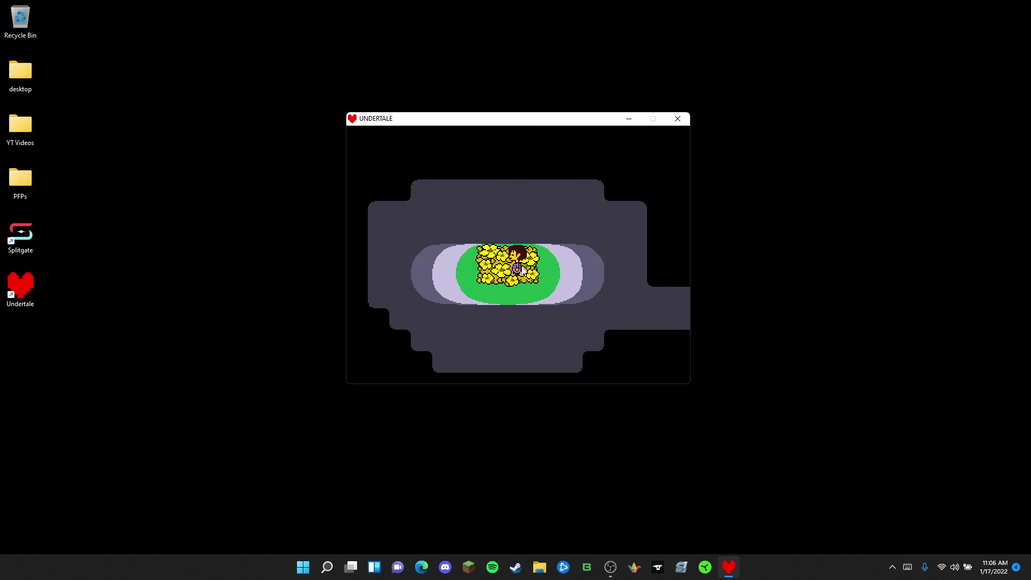
Step: Walk off and around the flower bed to stand below it
key("Left")
key("Up")
key("Down")
key("Right")
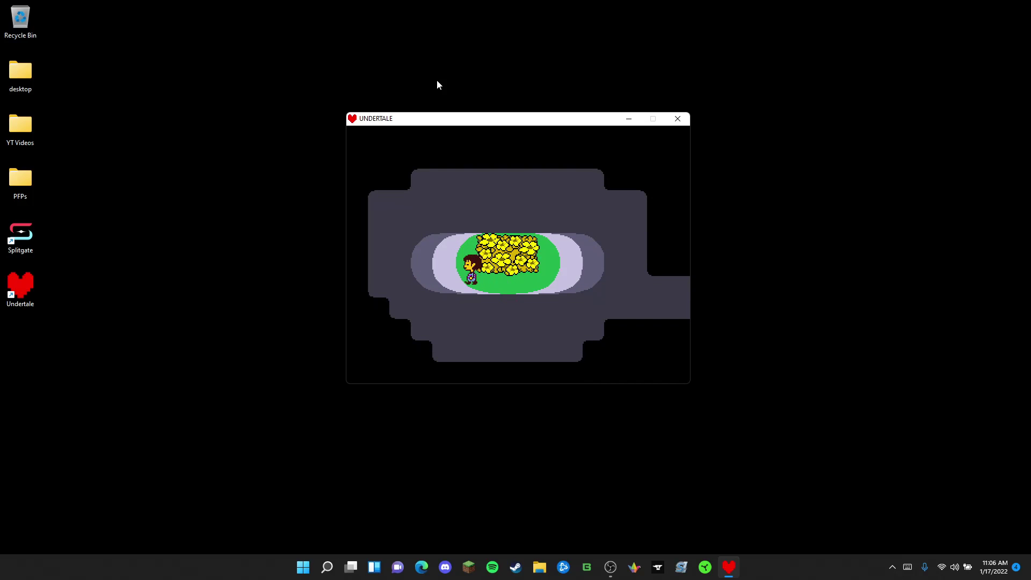
key("Down")
key("Right")
key("Up")
key("Up")
Step: Head right along the corridor and up through the ruins doorway
key("Right")
key("Down")
key("Right")
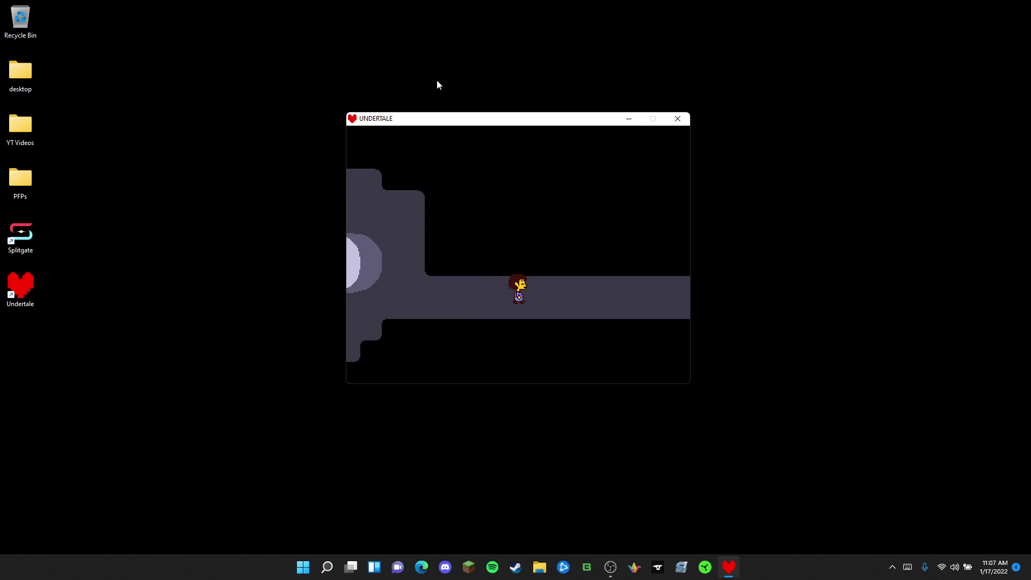
key("Right")
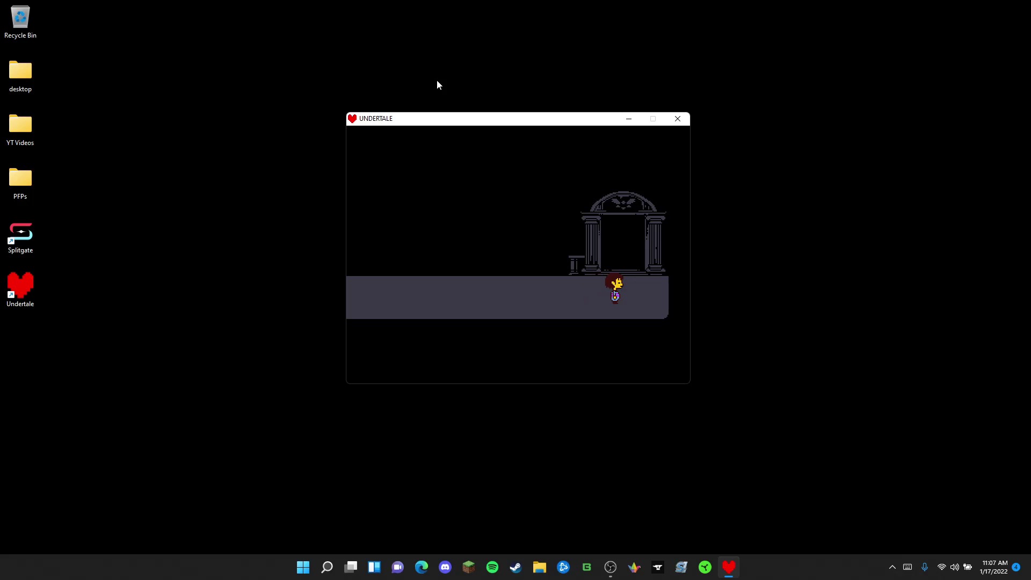
key("Up")
Step: Walk up to Flowey's platform and start talking to him
key("Left")
key("Right")
key("Up")
key("Down")
key("Up")
Step: Advance Flowey's introduction until the first battle box opens
key("z")
key("z")
key("z")
key("z")
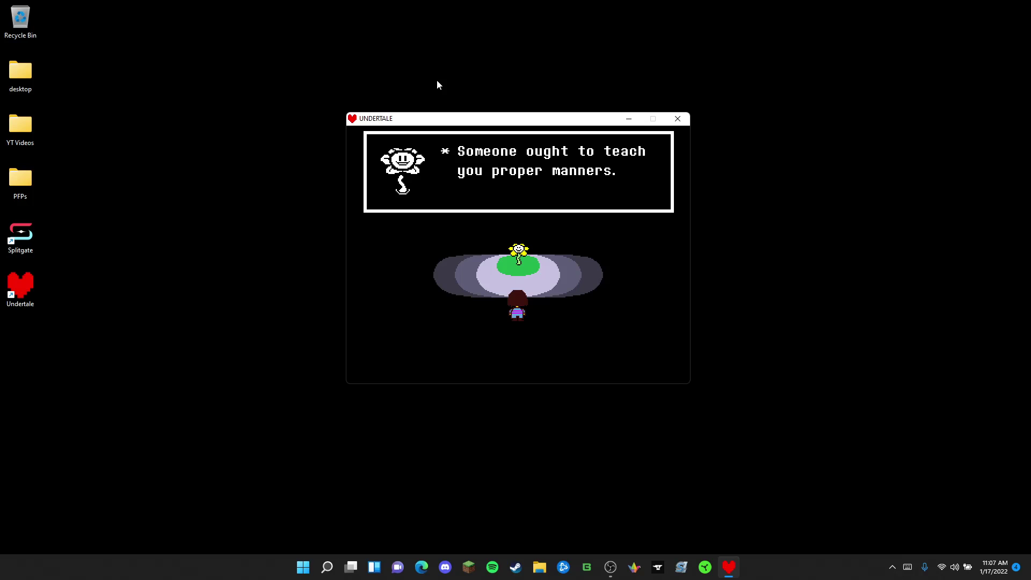
key("z")
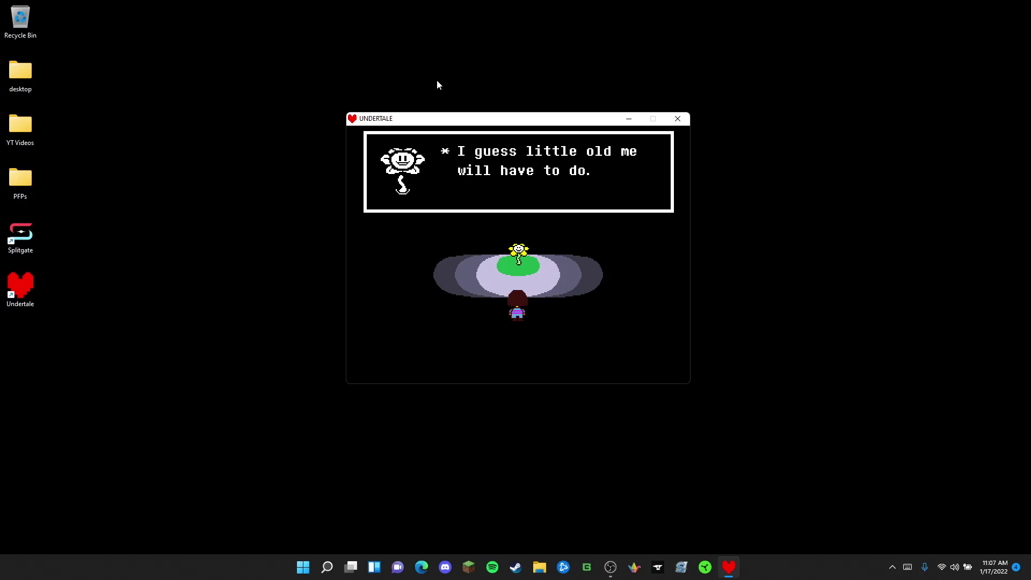
key("z")
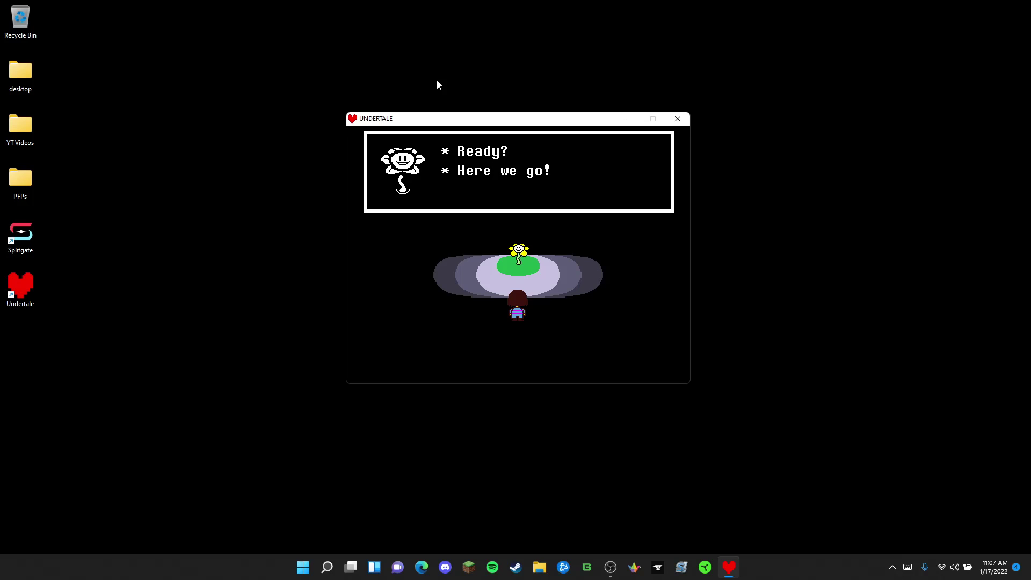
key("z")
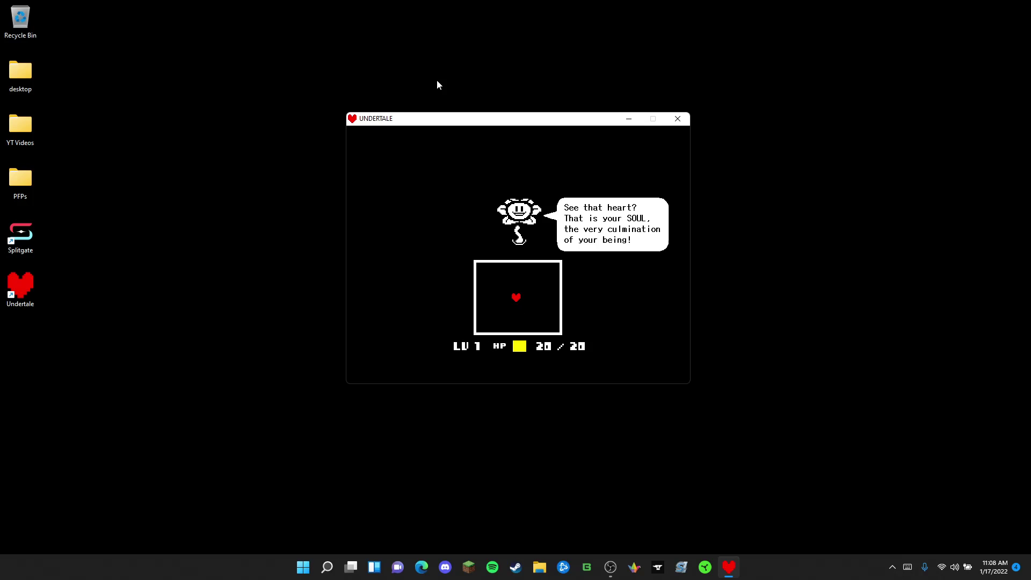
Step: Advance Flowey's speech explaining the SOUL heart
key("z")
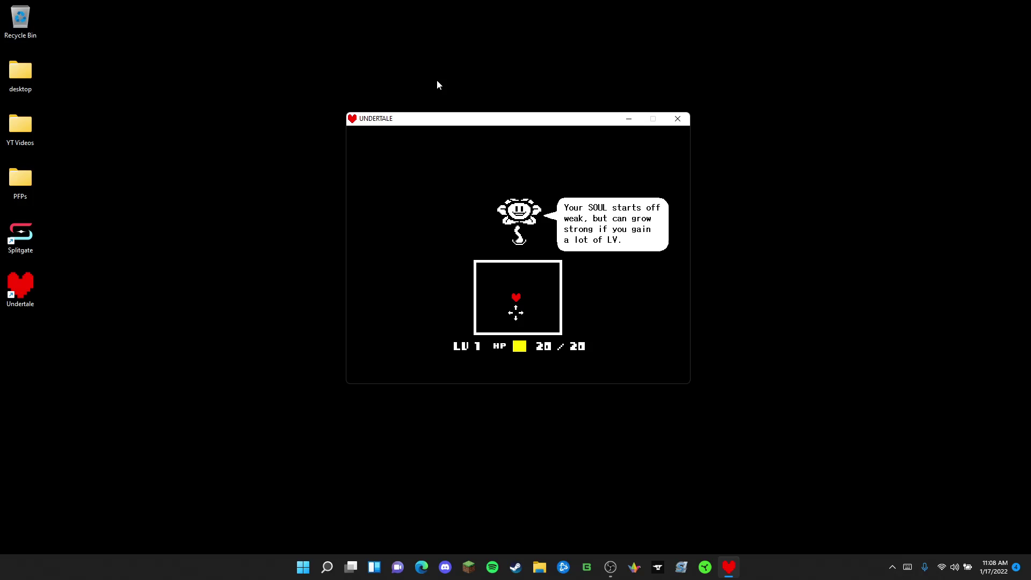
key("z")
key("z")
key("z")
key("z")
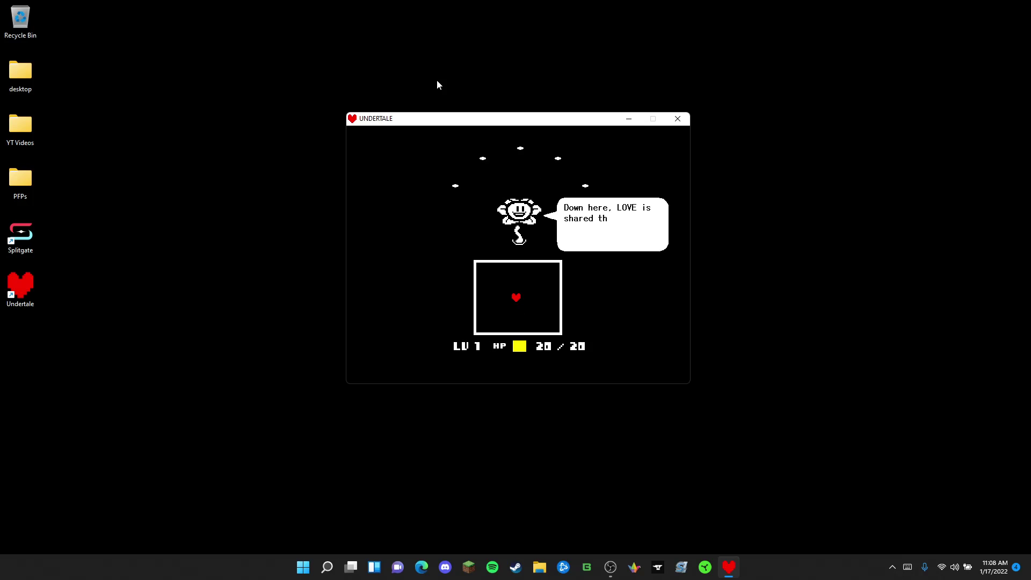
key("z")
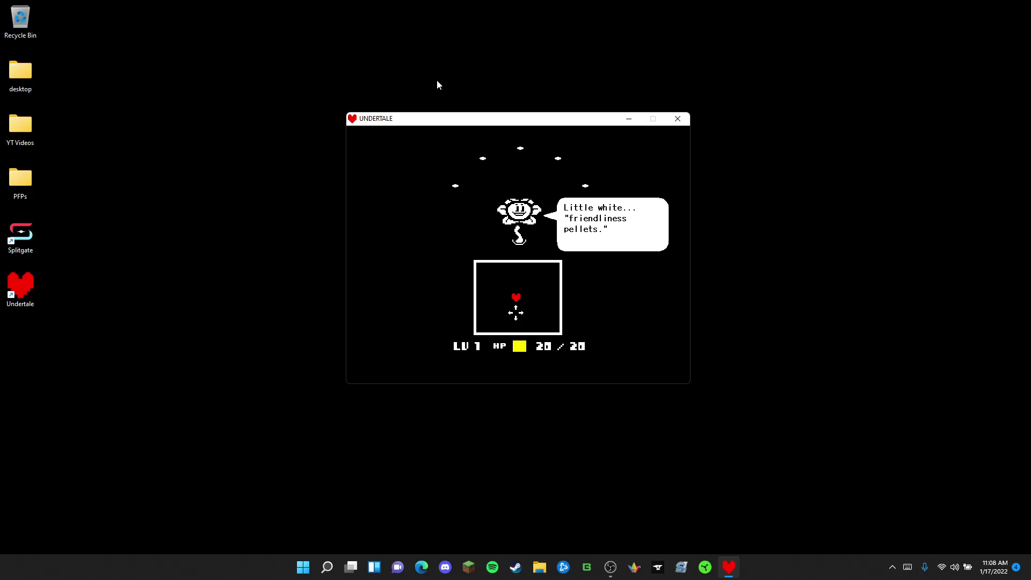
key("z")
key("z")
key("z")
Step: Move the red heart around the battle box while Flowey talks
key("Right")
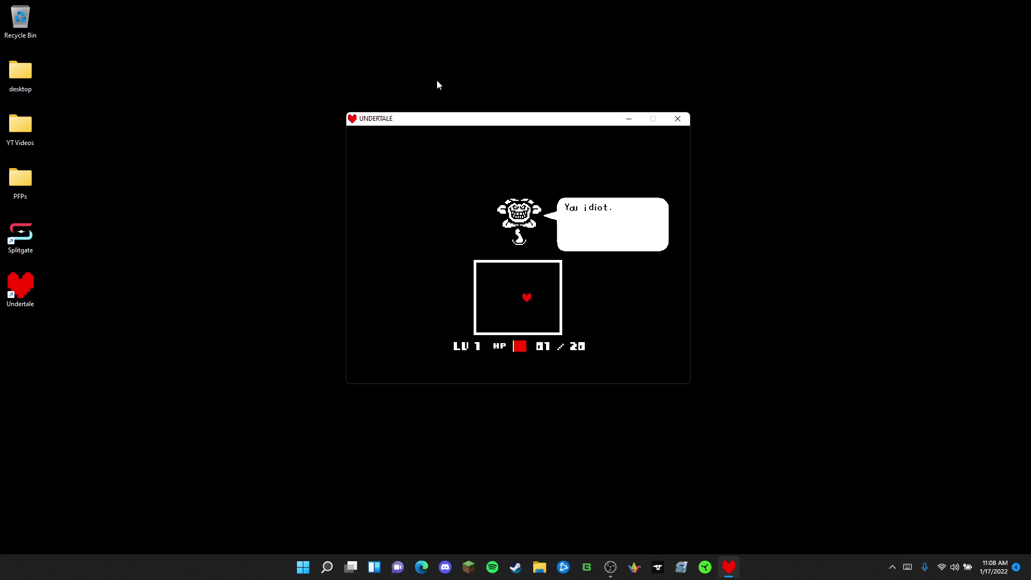
key("Left")
key("Up")
key("Up")
key("Down")
key("Right")
key("Left")
key("Up")
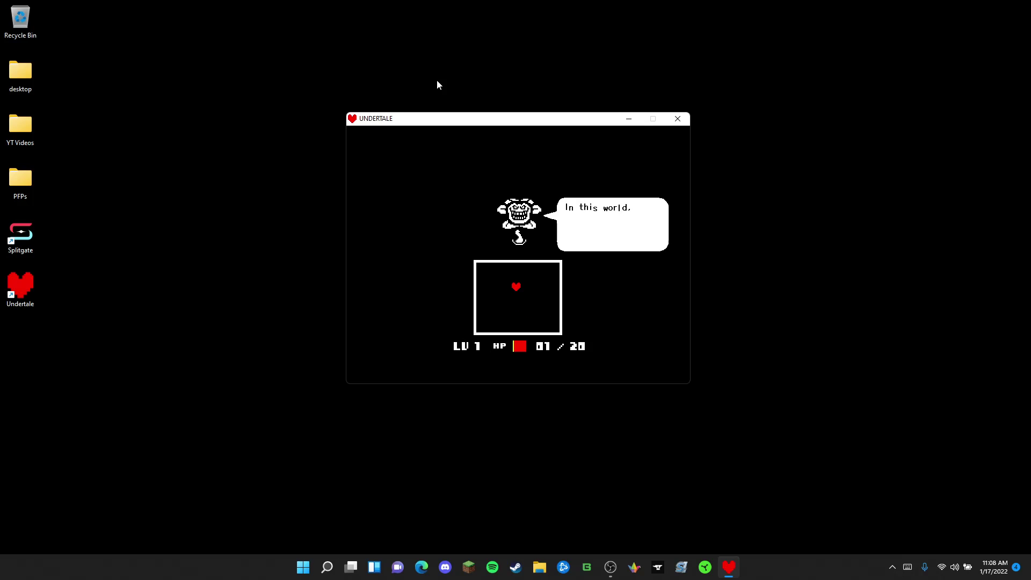
Step: Run the heart along the bottom, the top corners and back to centre through the pellets, dropping HP to 1
key("Down")
key("Right")
key("Left")
key("Left")
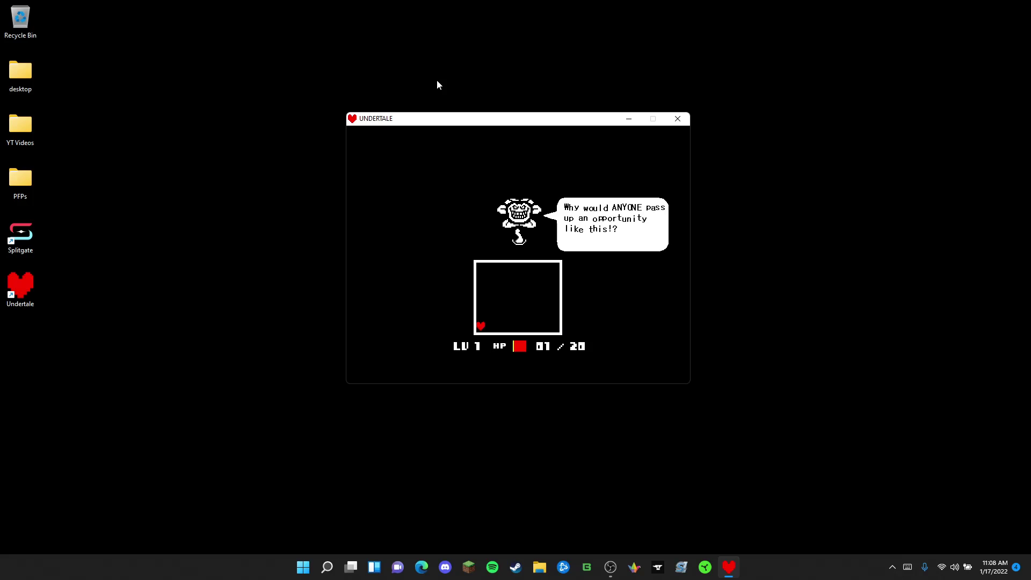
key("Up")
key("Right")
key("Down")
key("Down")
key("Left")
key("Up")
key("Right")
key("Right")
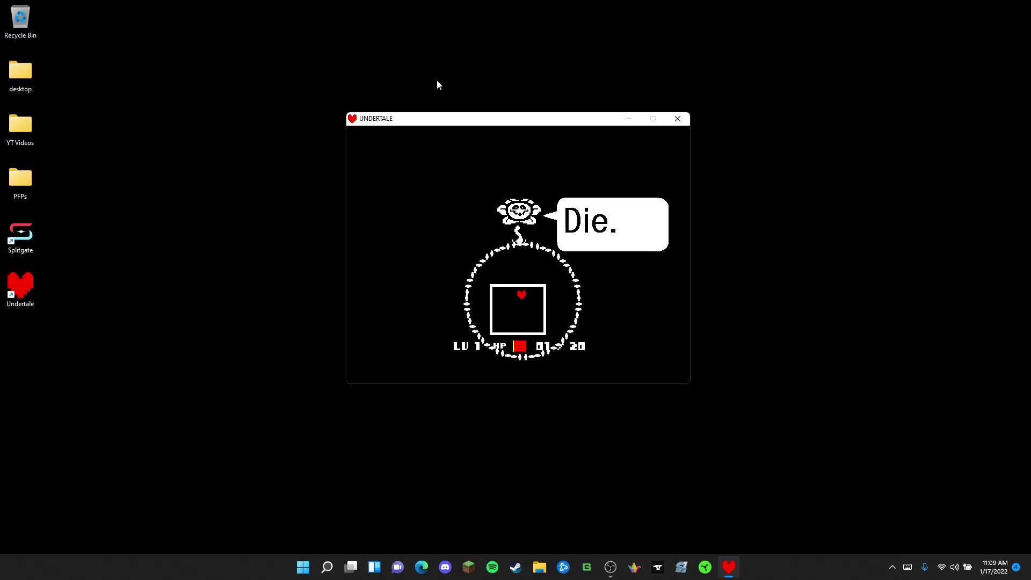
Step: Dodge inside the box as Flowey's ring of pellets closes in
key("Down")
key("Left")
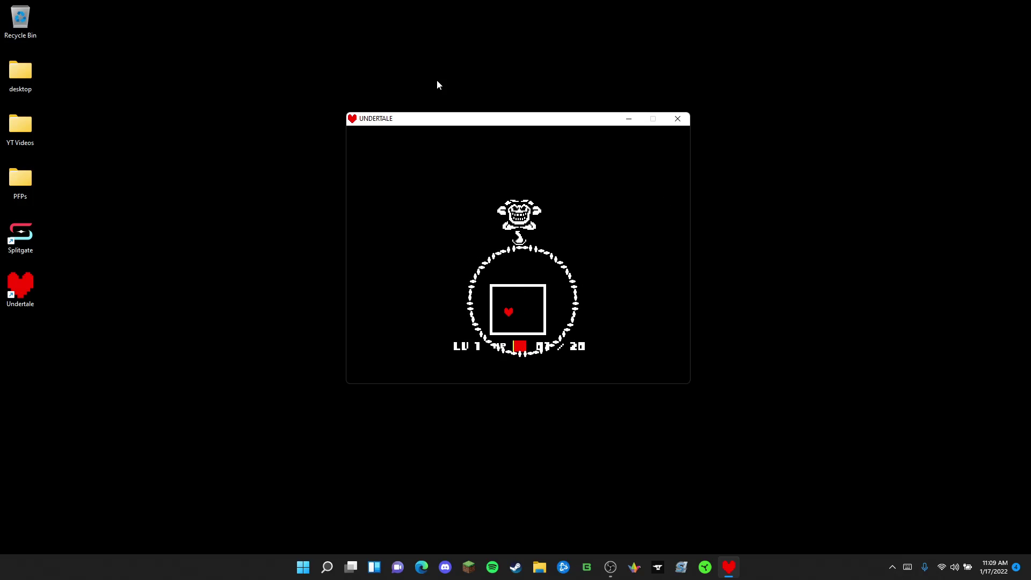
key("Up")
key("Right")
key("Up")
Step: Keep the heart moving as Flowey is knocked away and HP returns to 20/20
key("Down")
key("Left")
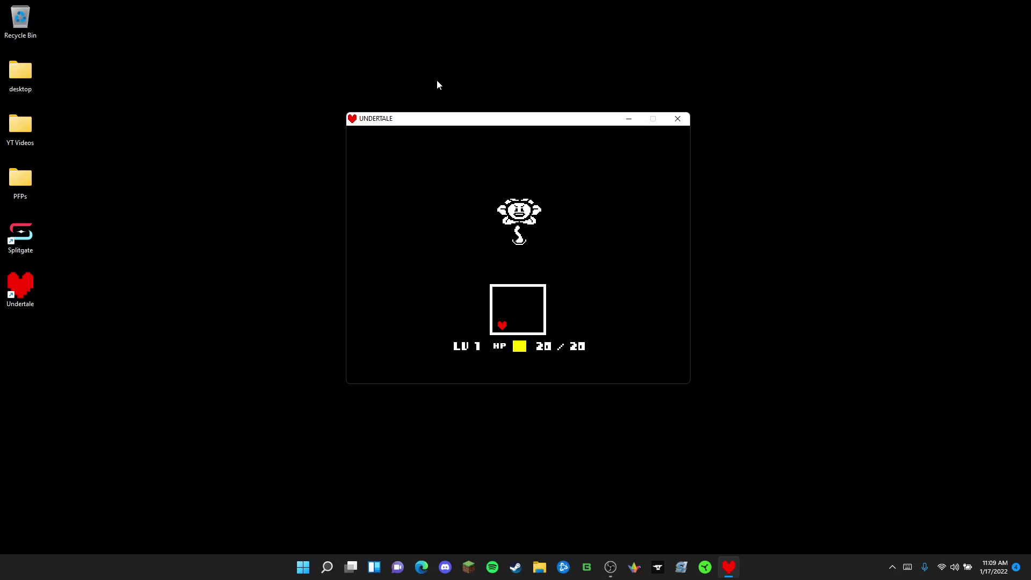
key("Up")
key("Right")
key("Right")
key("Down")
key("Right")
Step: Hear Toriel's greeting about guiding you through the catacombs until the encounter ends
key("Up")
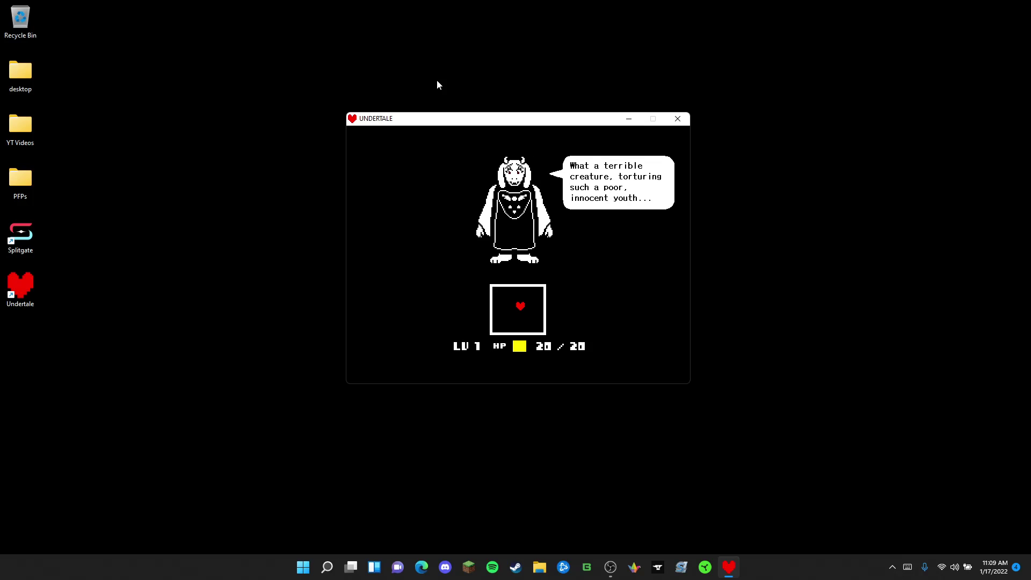
key("z")
key("z")
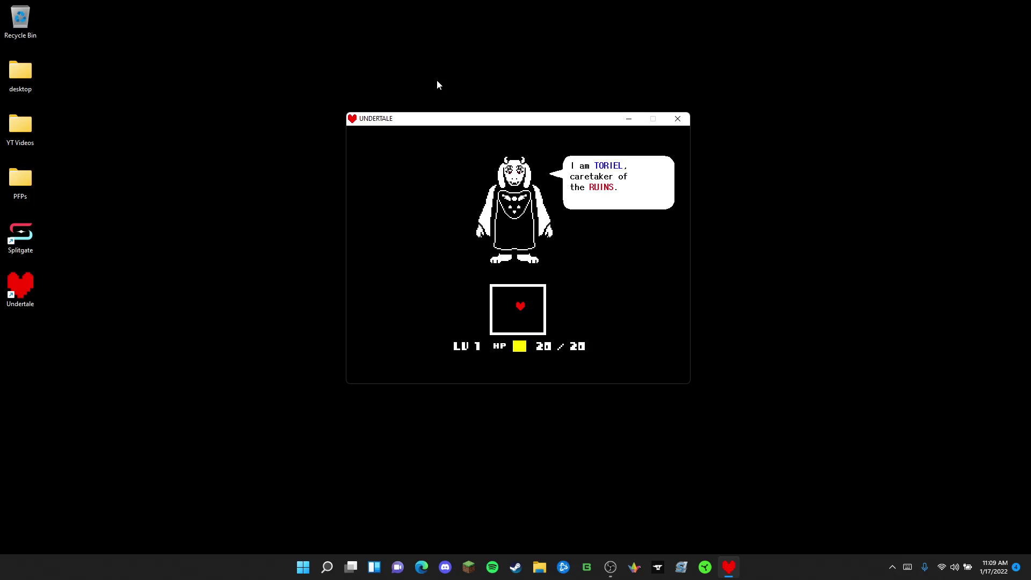
key("z")
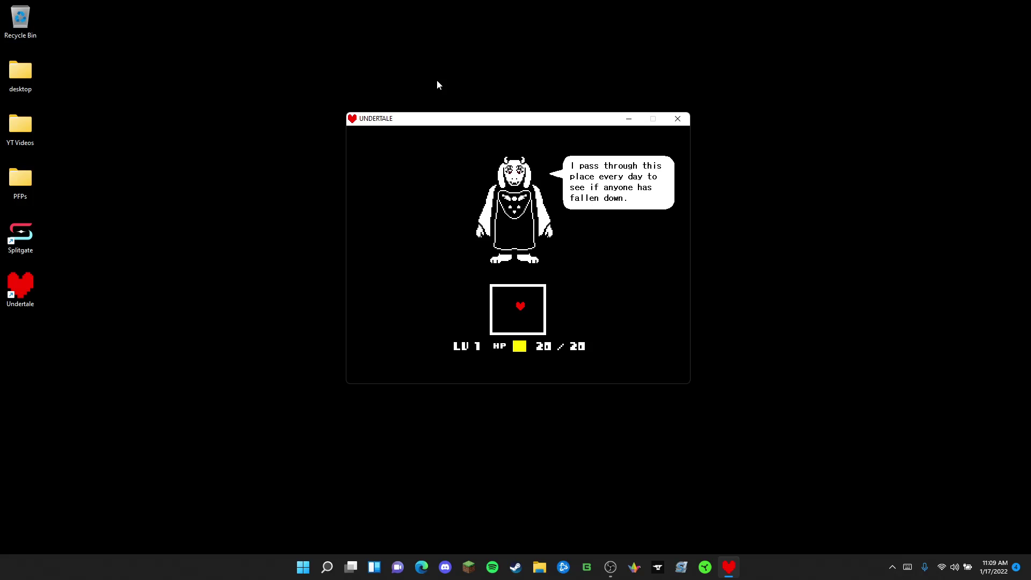
key("z")
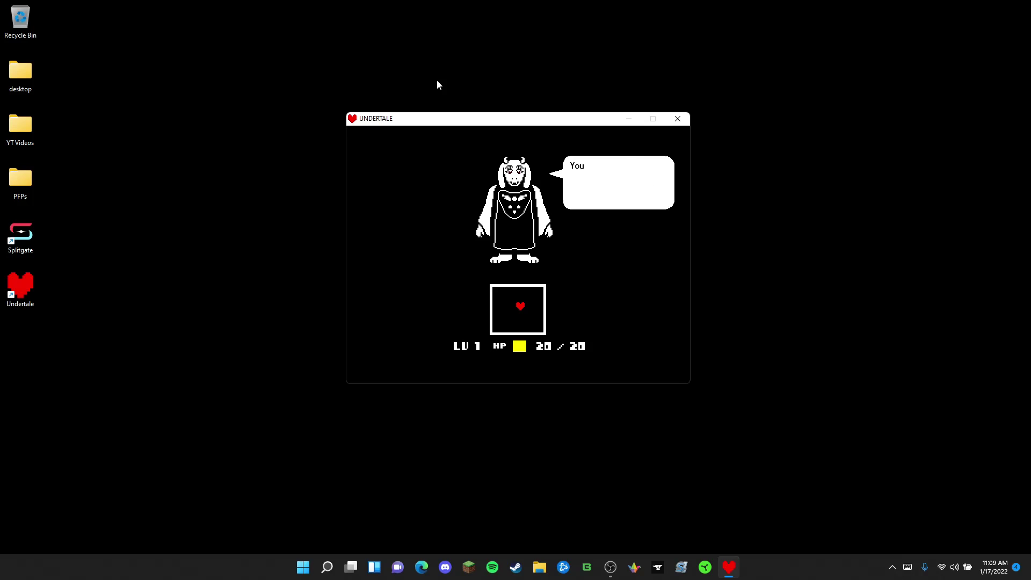
key("z")
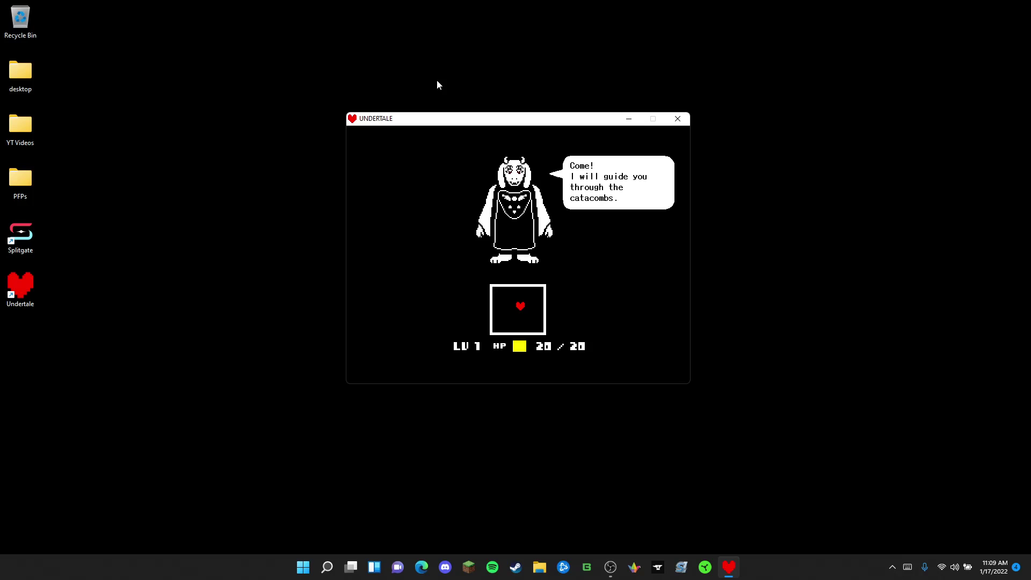
key("z")
key("z")
Step: Walk around the Ruins room after Toriel and up toward the archway
key("Up")
key("Left")
key("Right")
key("Down")
key("Up")
Step: Walk through the archway and up across the red-leaf square to the yellow save star
key("Left")
key("Right")
key("Right")
key("Up")
key("Up")
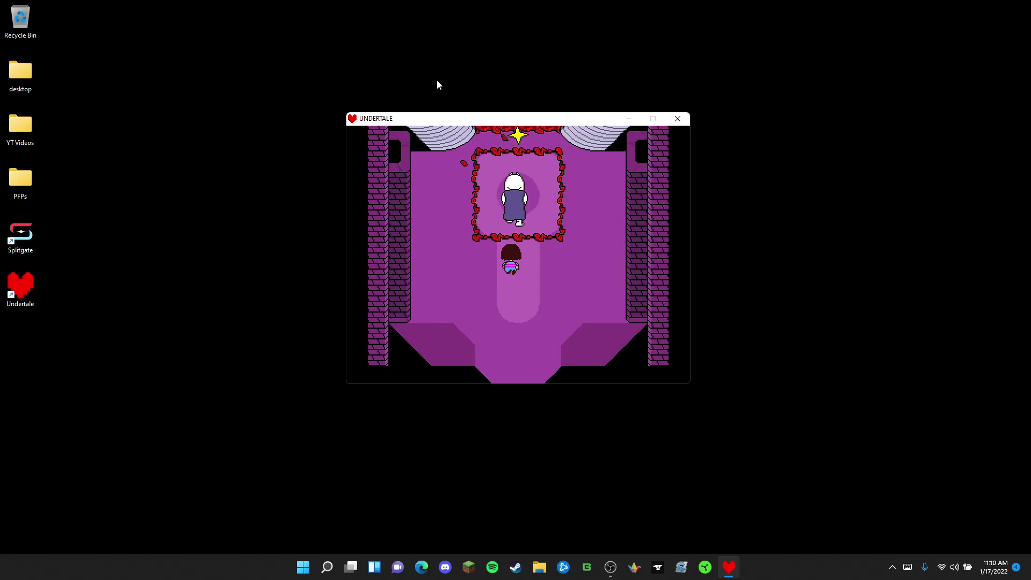
key("Left")
key("Right")
key("Up")
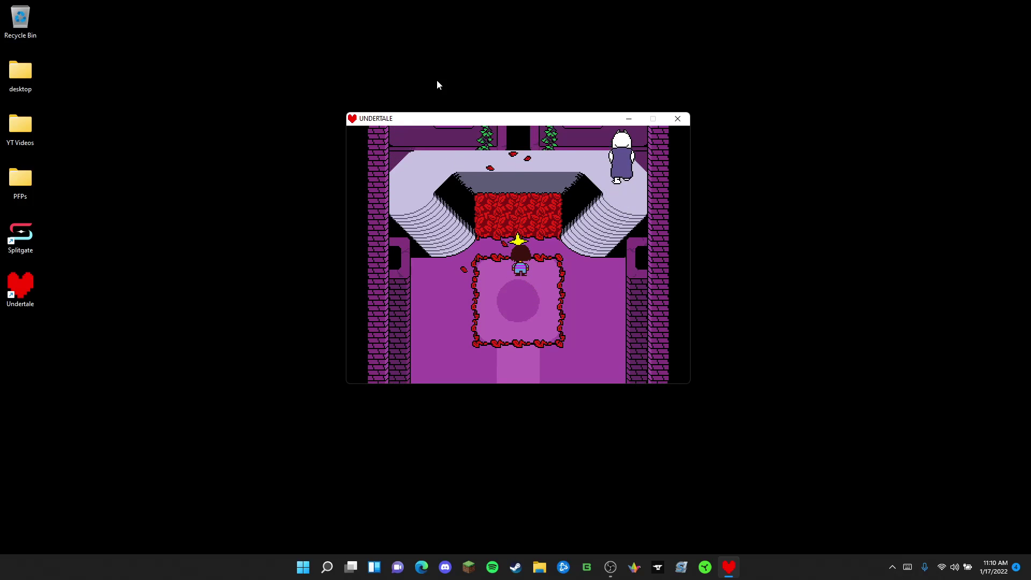
key("Down")
key("Up")
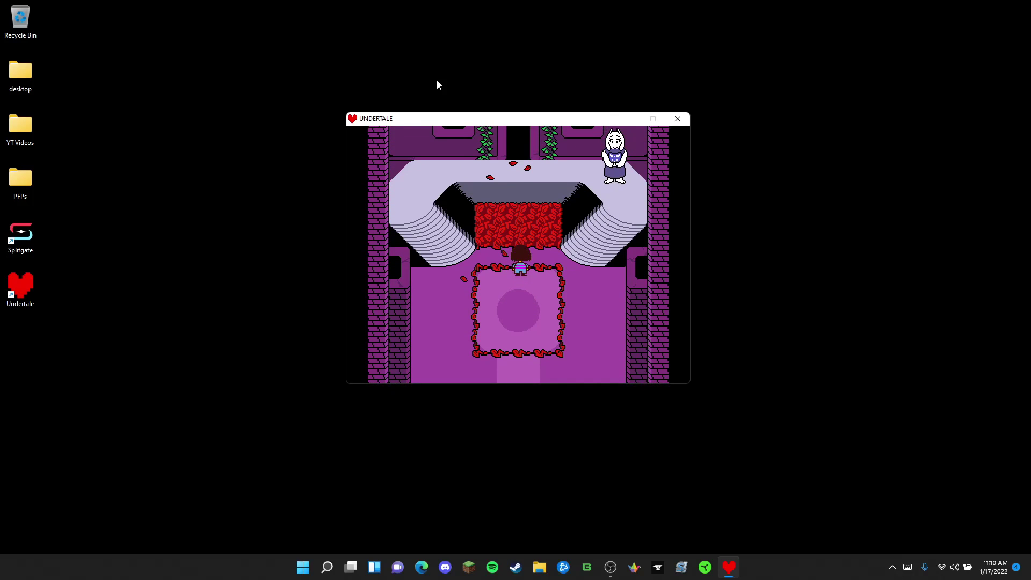
Step: Save the game at the glowing star at the Ruins entrance
key("z")
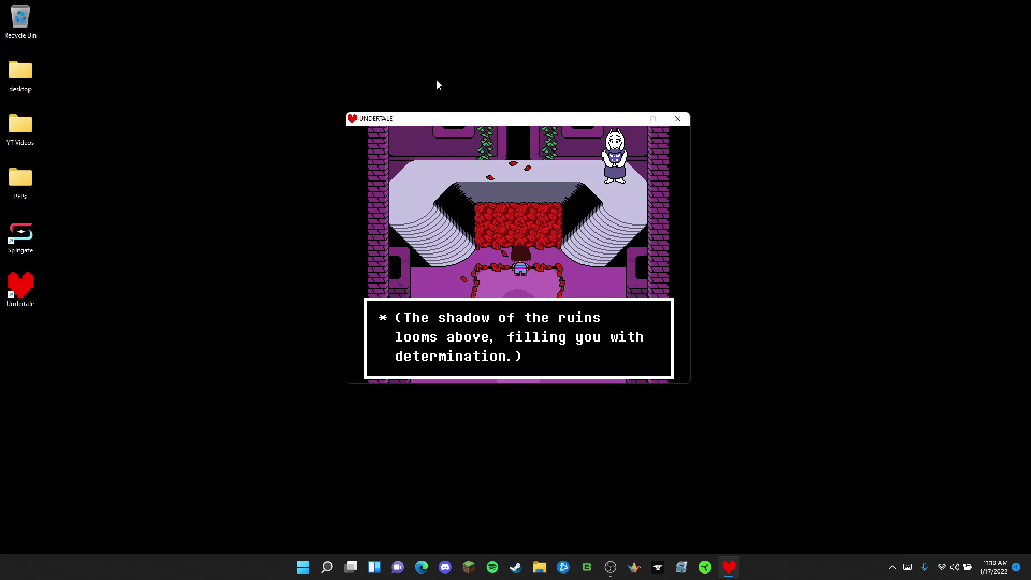
key("z")
key("z")
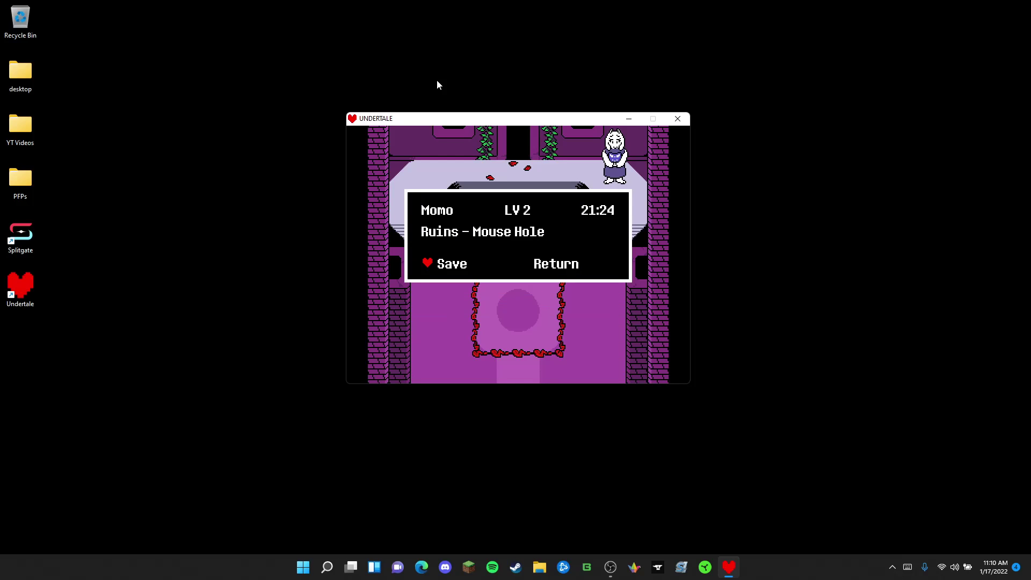
key("z")
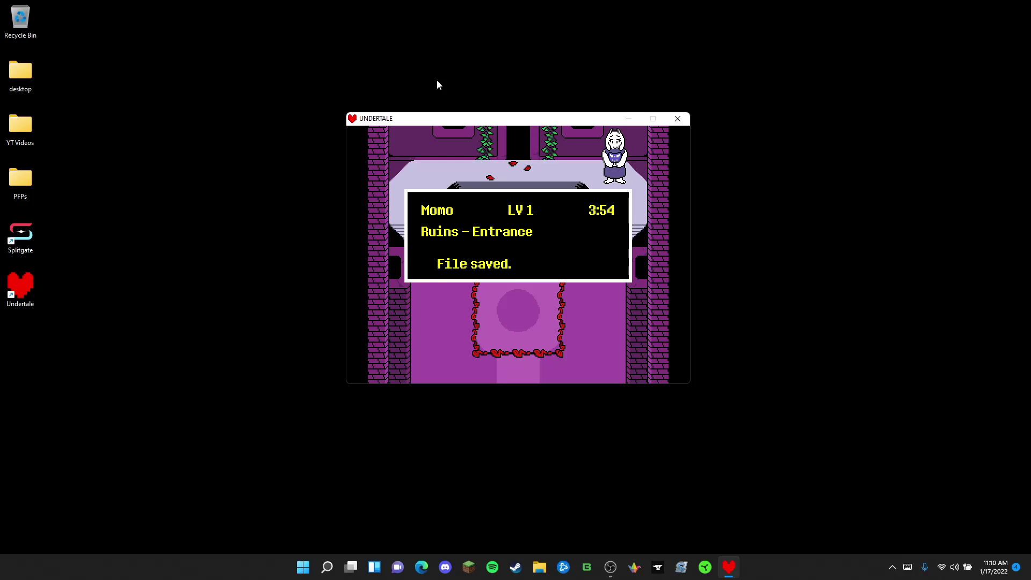
key("z")
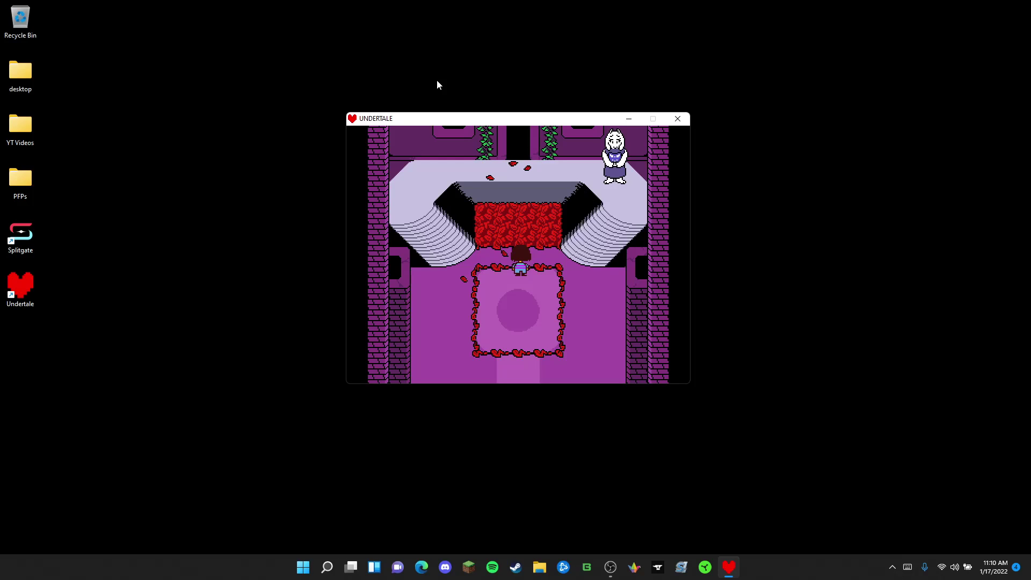
Step: Walk up the stairs toward the doorway after Toriel
key("Right")
key("Up")
key("Up")
key("Left")
key("Left")
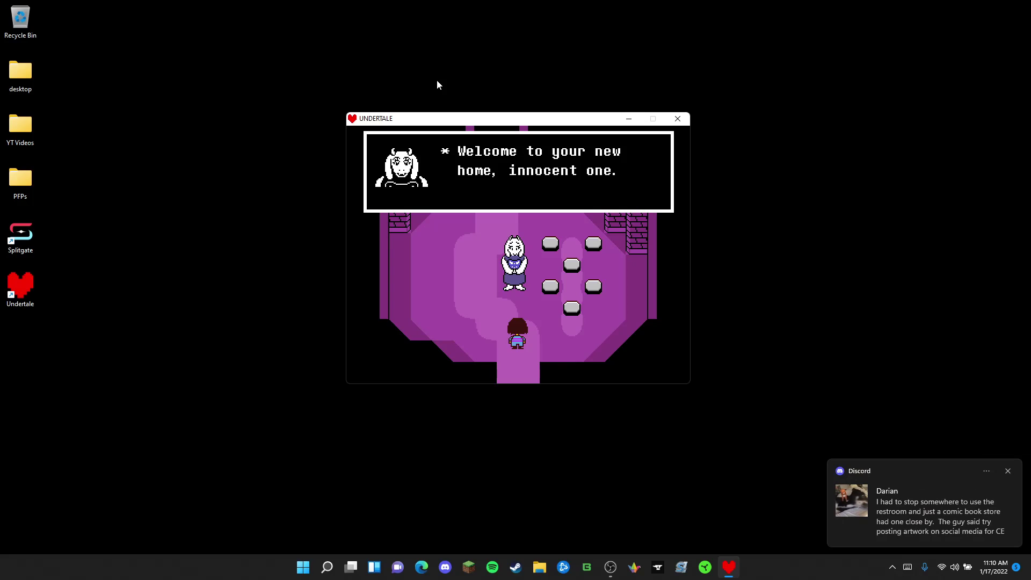
Step: Dismiss the Discord notification and hear Toriel's introduction to the Ruins' puzzles
left_click(1008, 472)
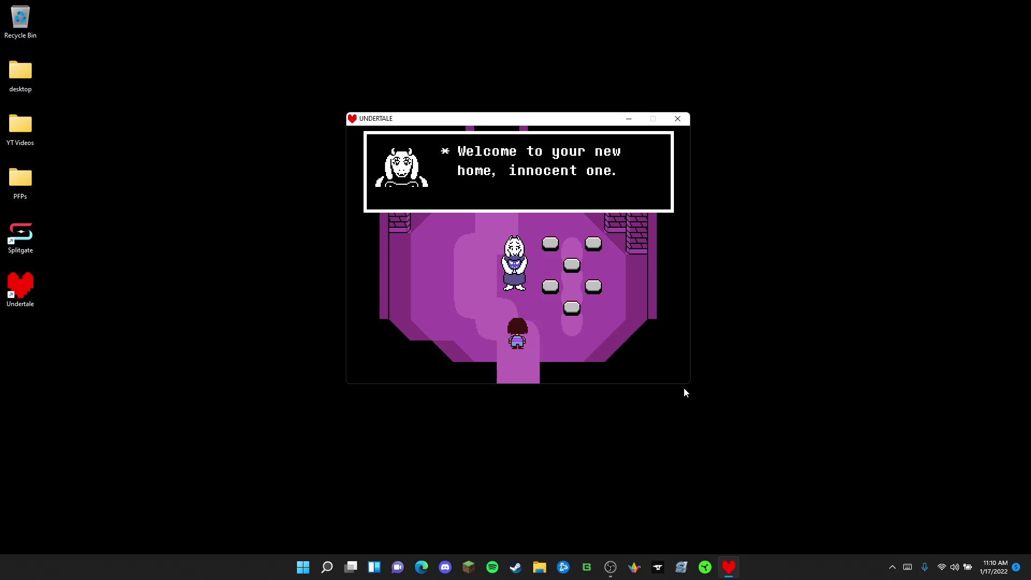
key("z")
key("z")
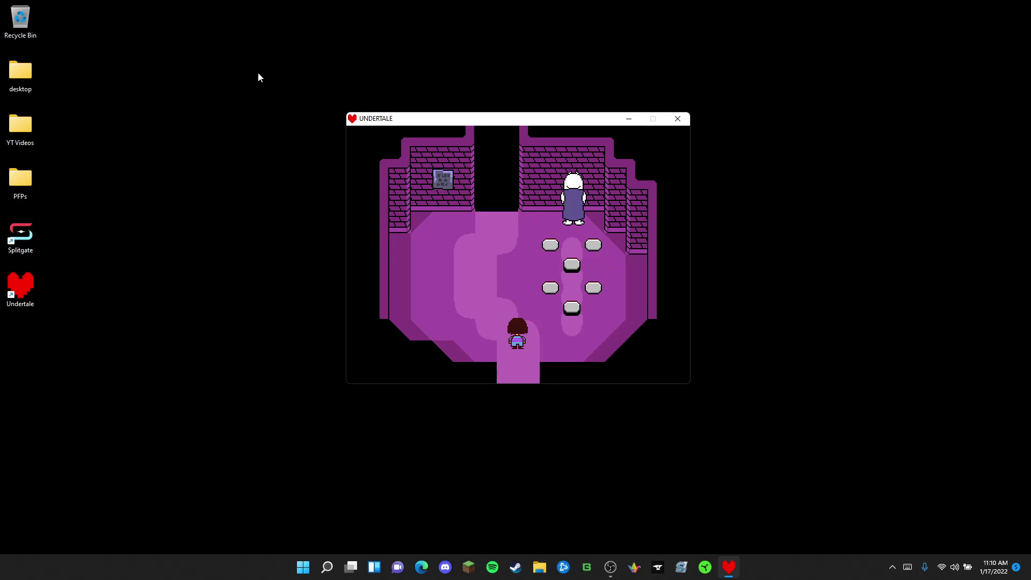
key("z")
key("z")
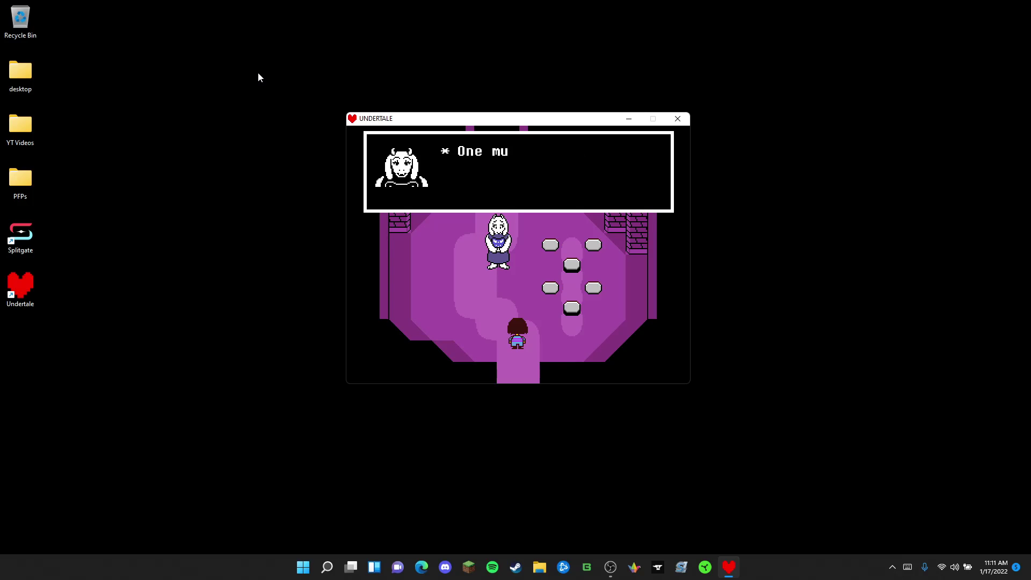
key("z")
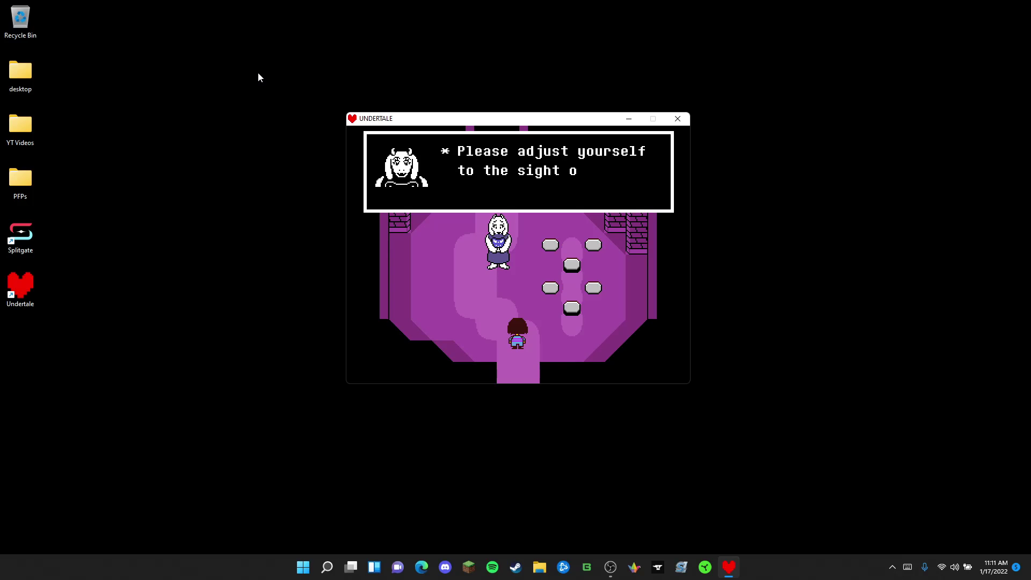
key("z")
Step: Step on the middle and bottom pressure plates to open the way forward
key("Right")
key("Up")
key("Left")
key("Right")
key("Up")
key("Left")
key("Down")
key("Down")
key("Right")
Step: Go through the opened top doorway and down into the next room
key("Up")
key("Left")
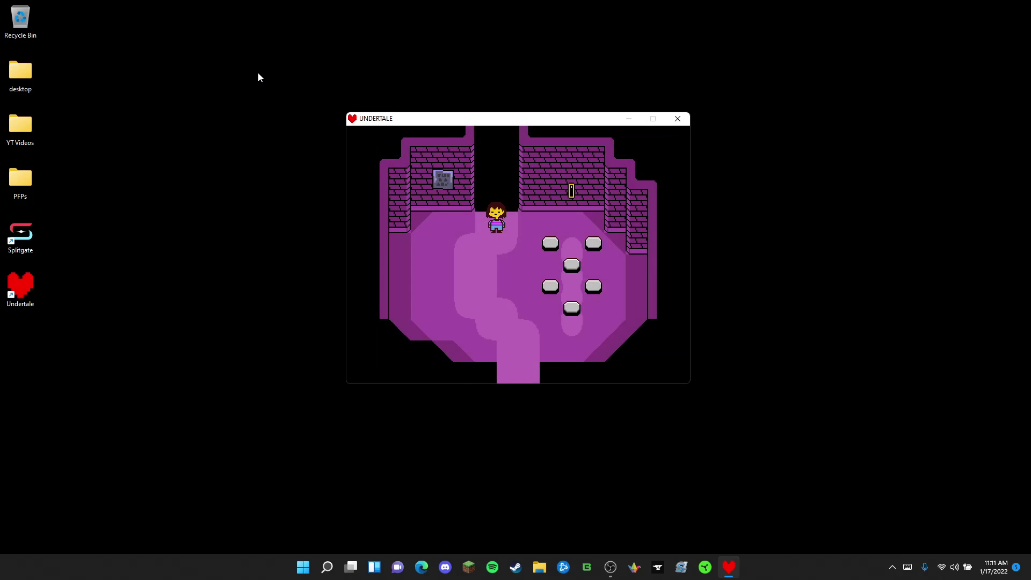
key("Down")
key("Down")
Step: Walk to the left-wall plaque and read that only the fearless may proceed
key("Right")
key("Up")
key("Left")
key("Down")
key("Up")
key("Down")
key("Left")
key("Up")
key("z")
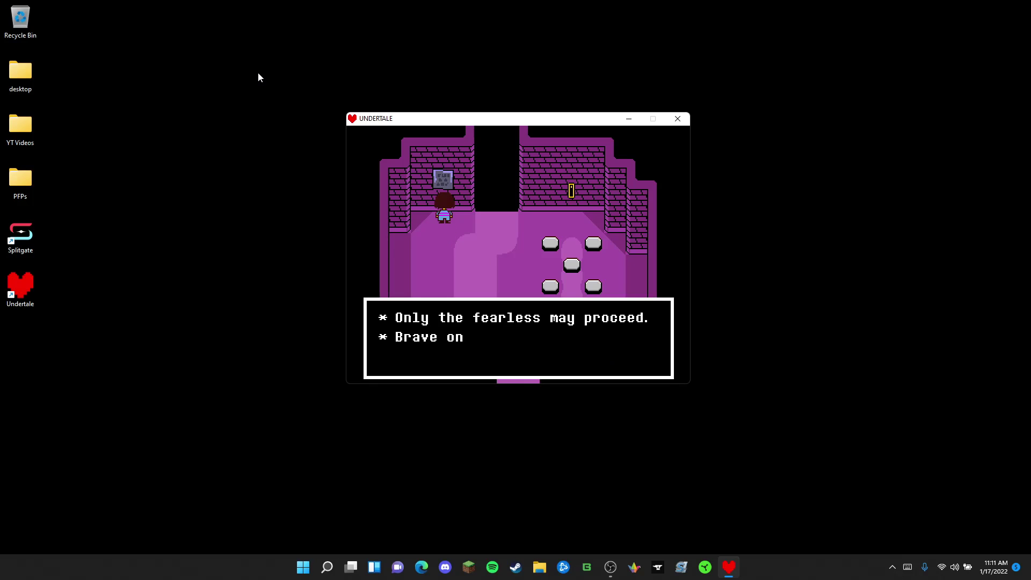
Step: Enter the switch room and hear Toriel explain the wall switches, then follow her right
key("z")
key("Right")
key("Up")
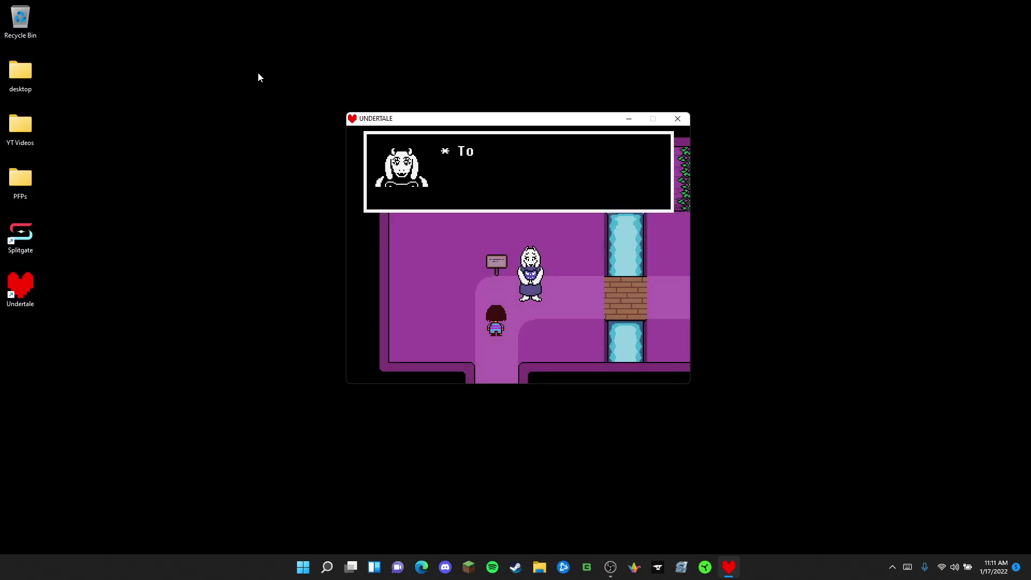
key("z")
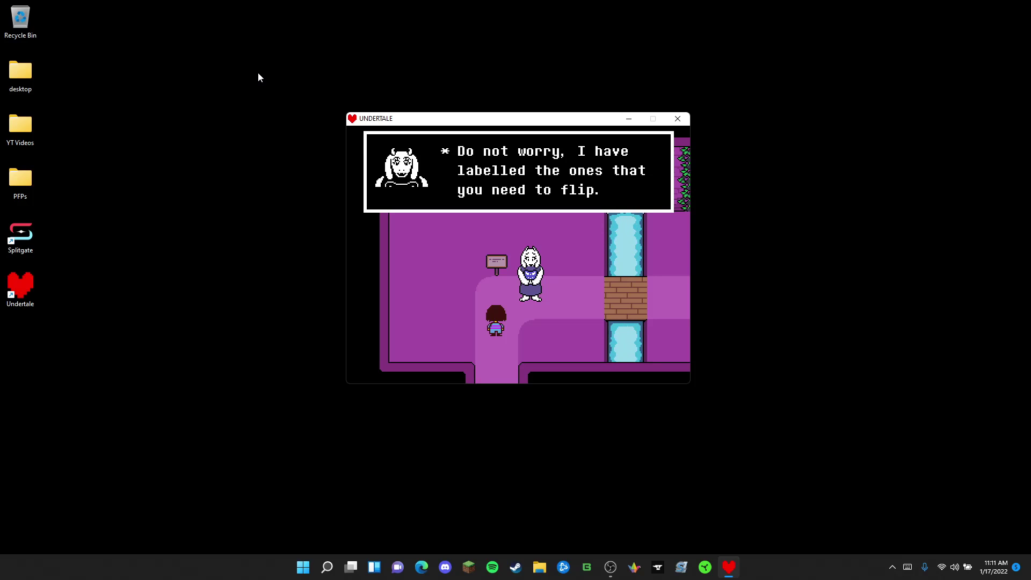
key("z")
key("Right")
Step: Follow Toriel across the bridges and past the water channel toward the far wall
key("Up")
key("Right")
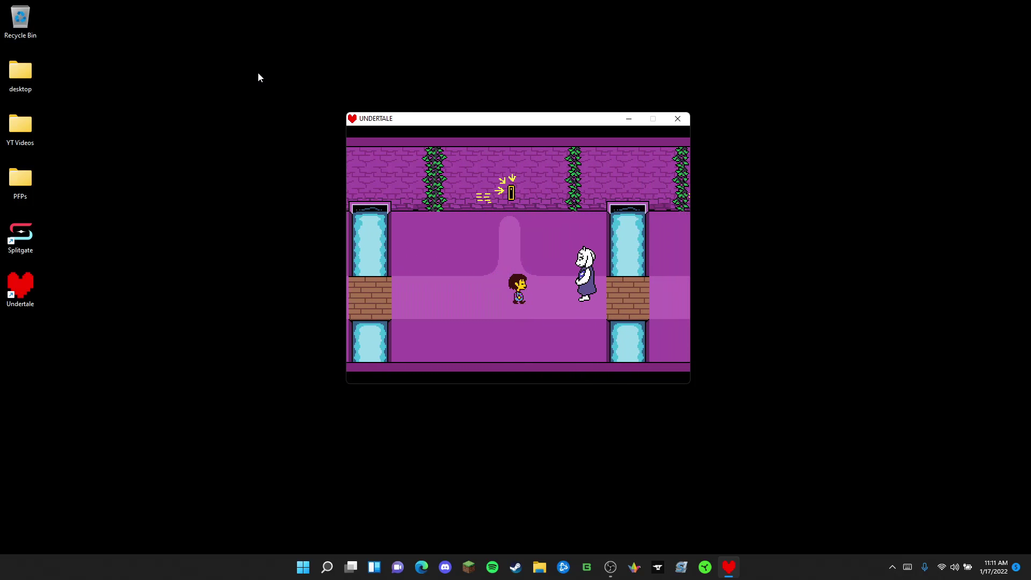
key("Up")
key("Right")
key("Up")
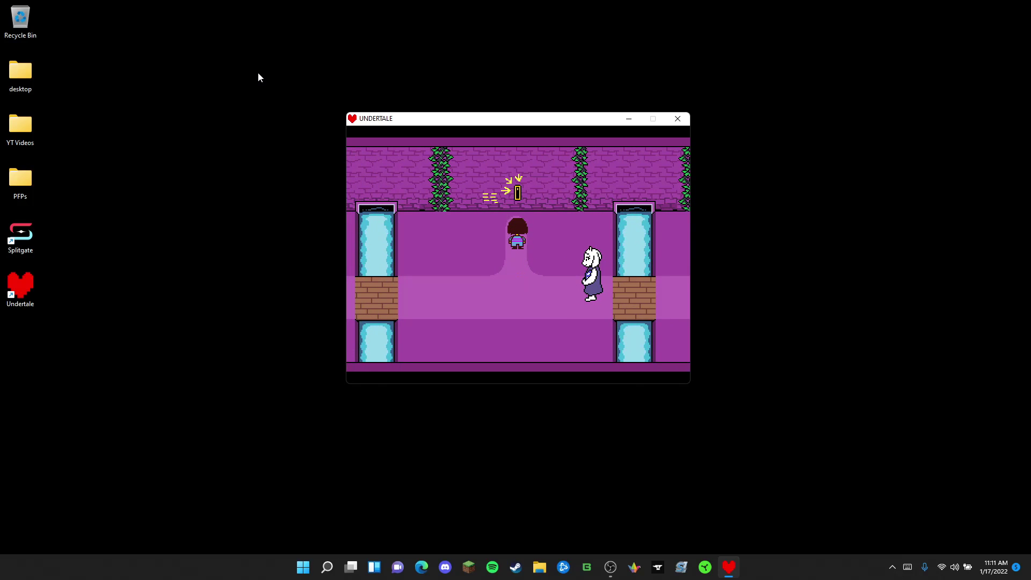
key("Up")
key("Right")
key("Right")
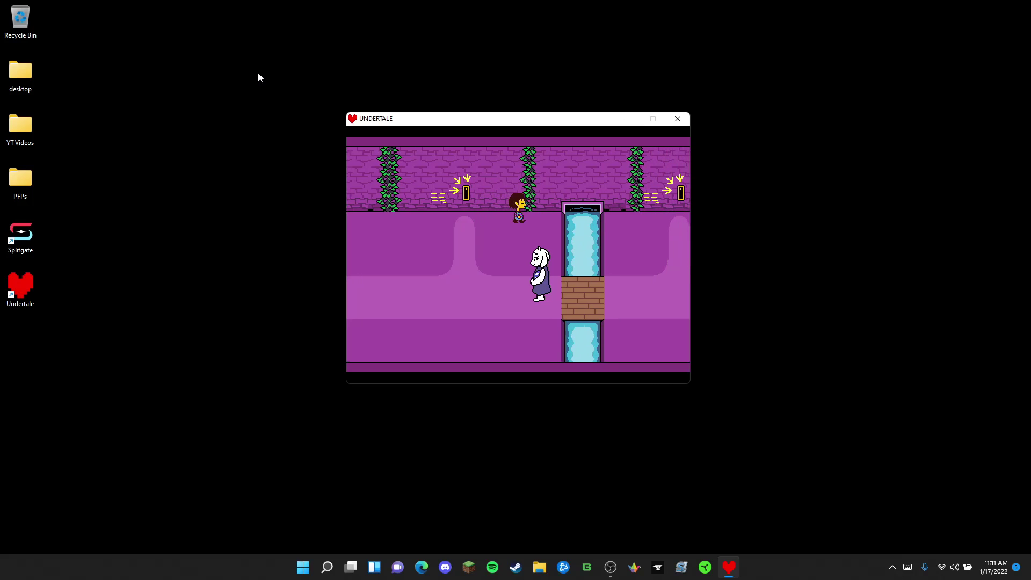
key("Left")
key("Left")
key("Right")
key("Down")
Step: Wander along the wall and walk up to the unlabelled wall switch
key("Up")
key("Down")
key("Up")
key("Down")
key("Right")
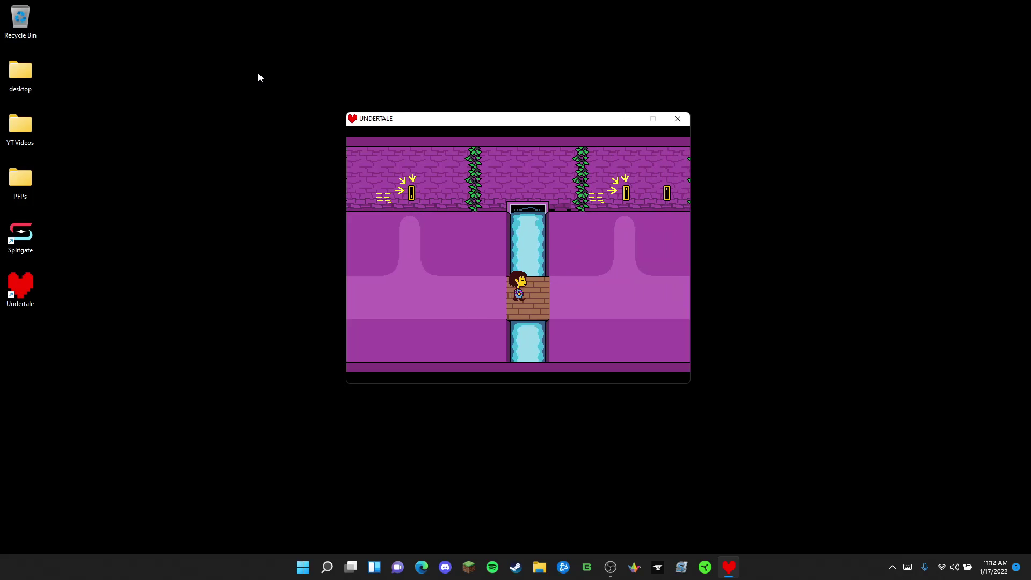
key("Up")
key("Right")
key("Left")
Step: Flip the unlabelled switch and sit through Toriel's correction
key("z")
key("z")
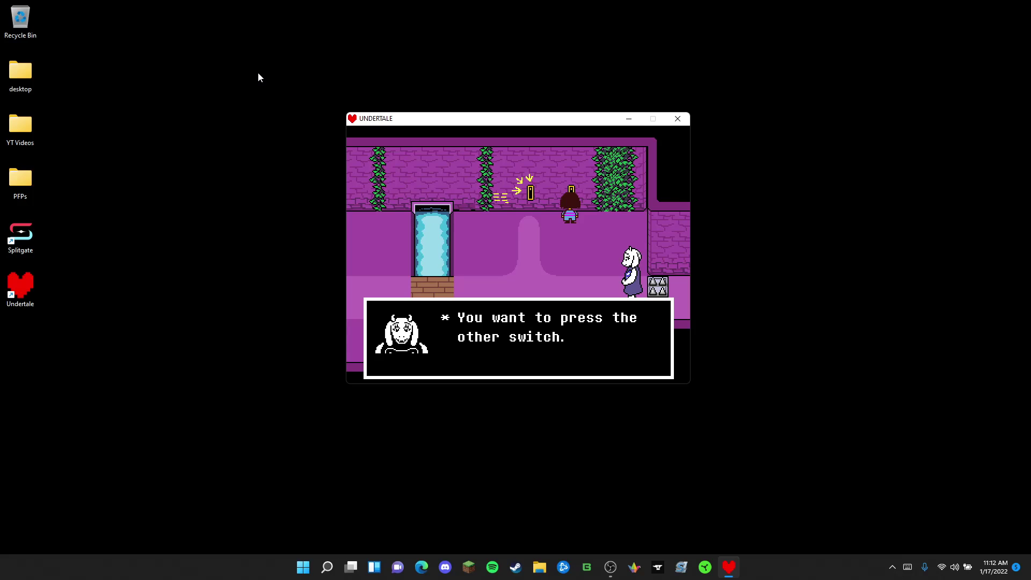
key("z")
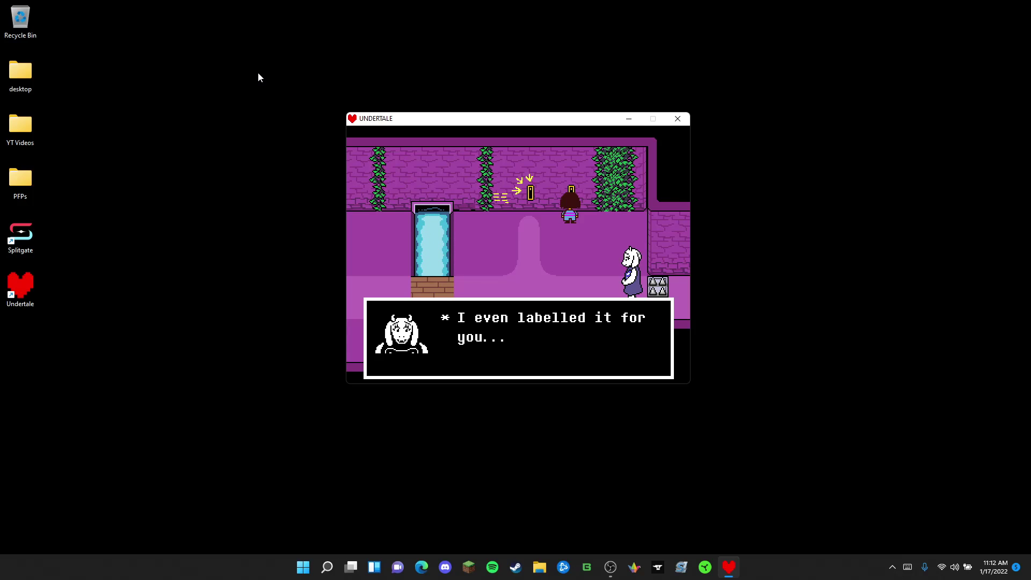
key("z")
key("Down")
Step: Flip the labelled switch to lower the spikes, hear Toriel's praise, and head for the right exit
key("Right")
key("Up")
key("Left")
key("Up")
key("z")
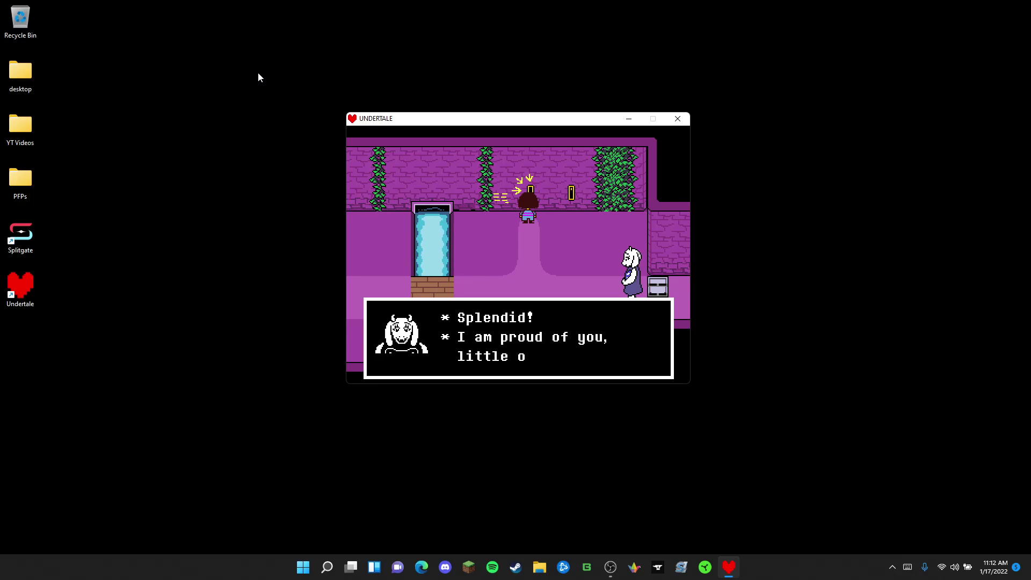
key("z")
key("z")
key("Right")
key("Down")
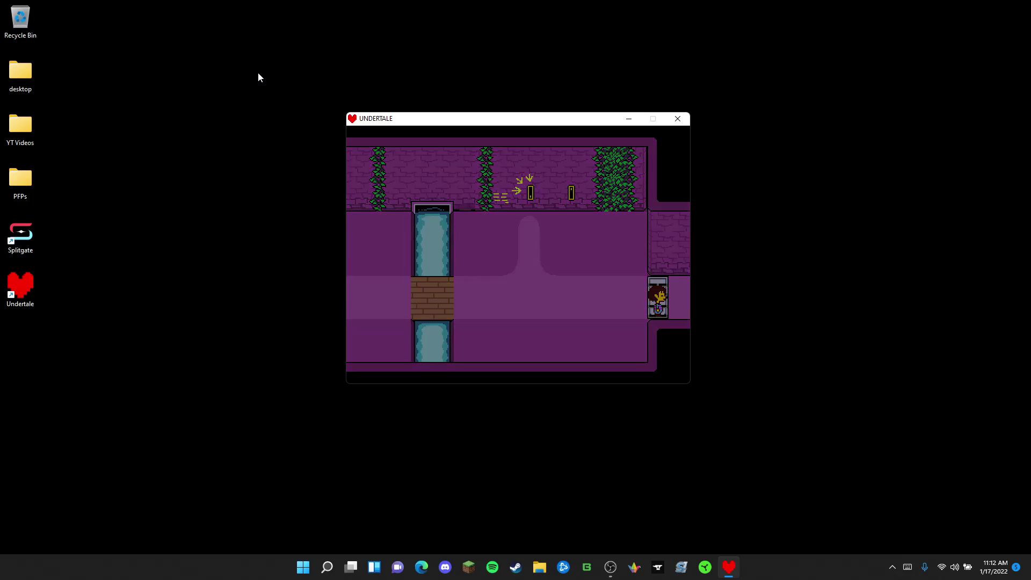
Step: Listen through Toriel's advice about striking up friendly conversation in fights
key("z")
key("z")
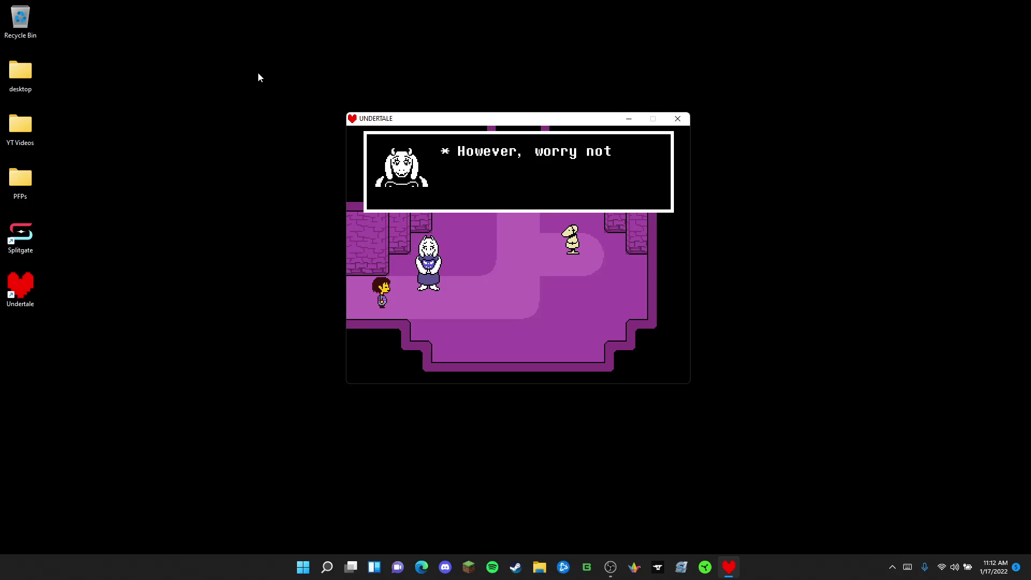
key("z")
key("z")
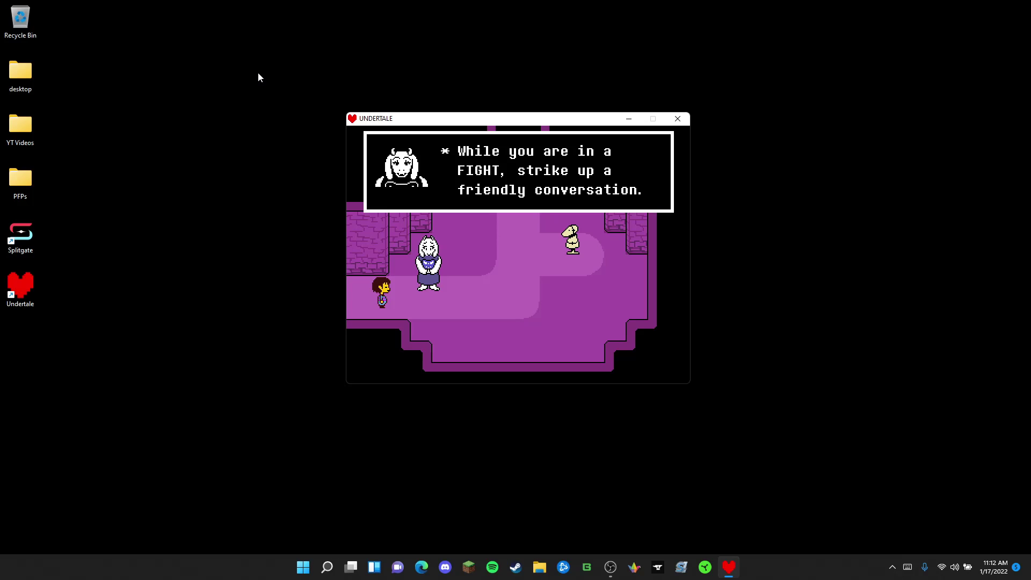
key("z")
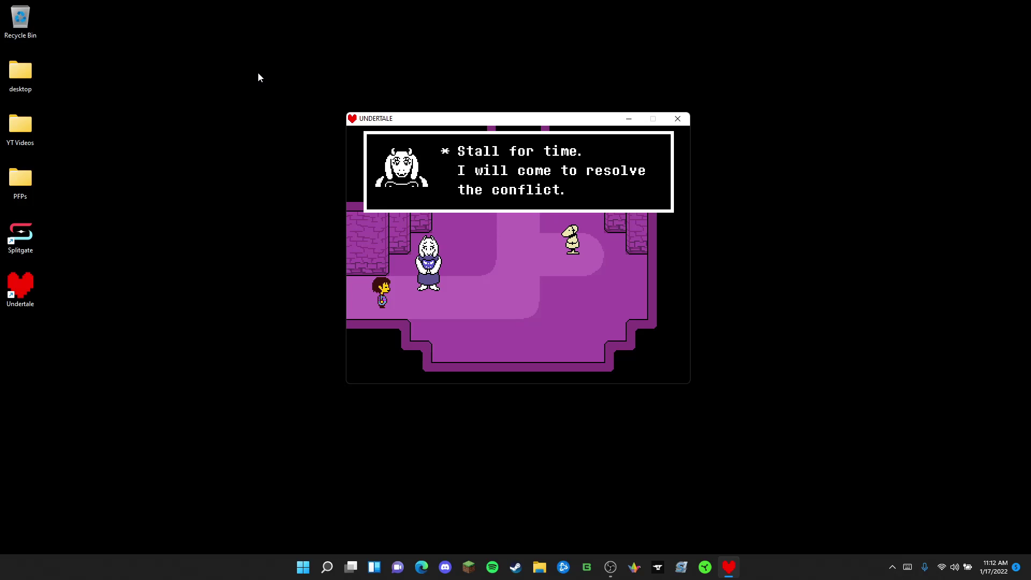
key("z")
key("z")
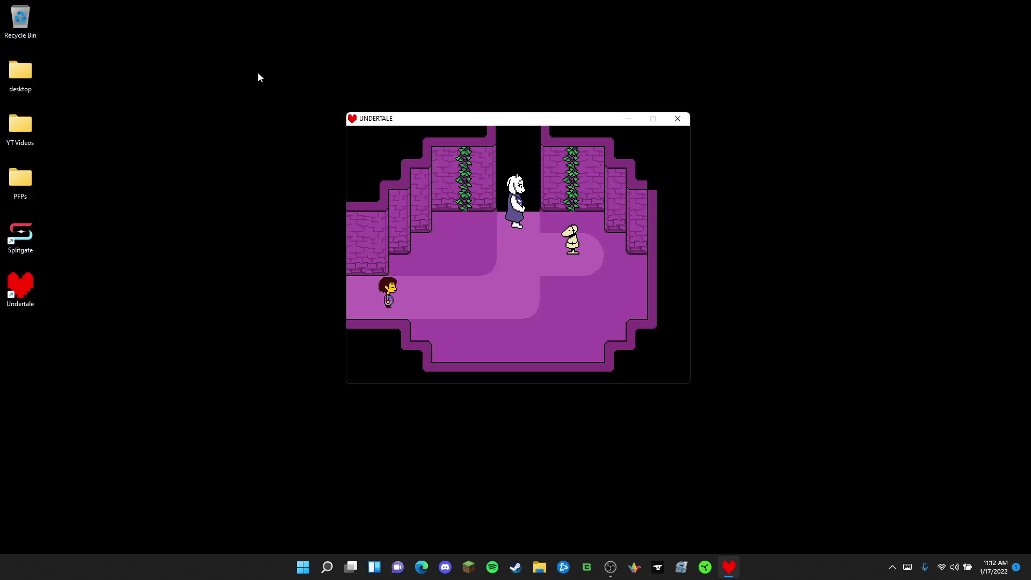
Step: Walk right past Toriel to the training dummy to trigger the practice battle
key("Right")
key("Up")
key("Up")
key("Down")
key("Right")
key("Right")
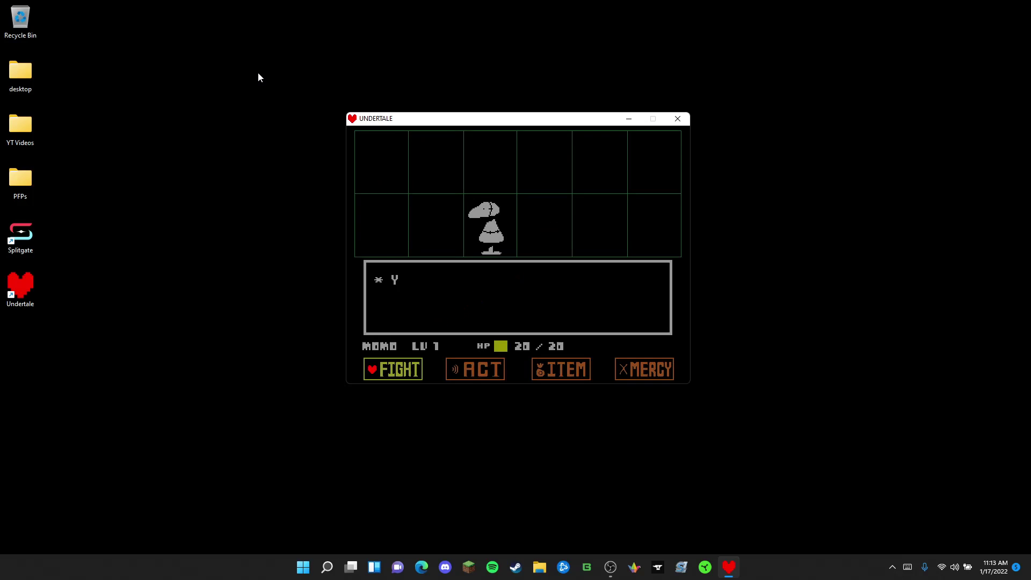
Step: Choose MERCY then Flee to escape the Dummy encounter back to the Ruins room
key("Right")
key("Right")
key("Right")
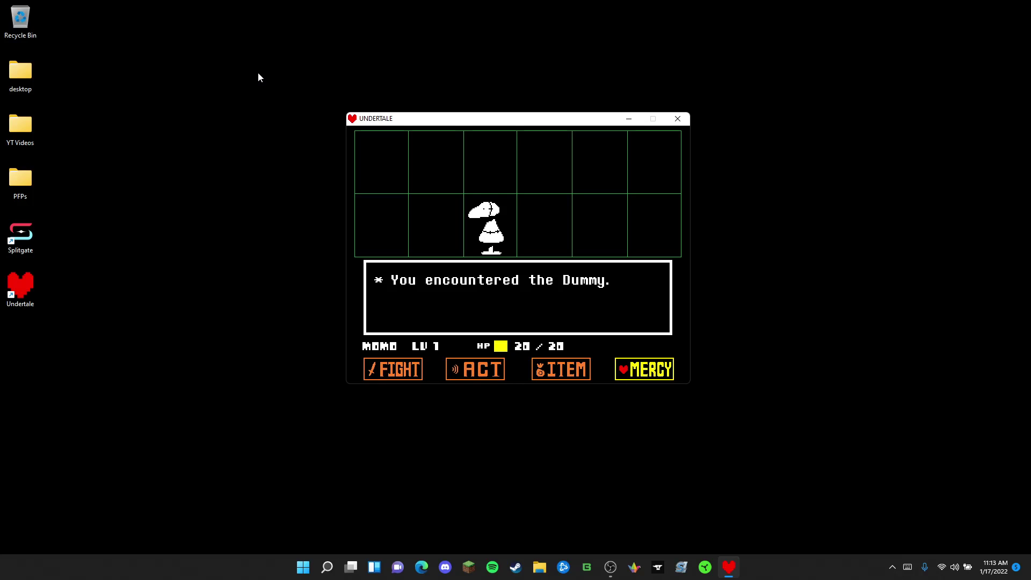
key("z")
key("Down")
key("z")
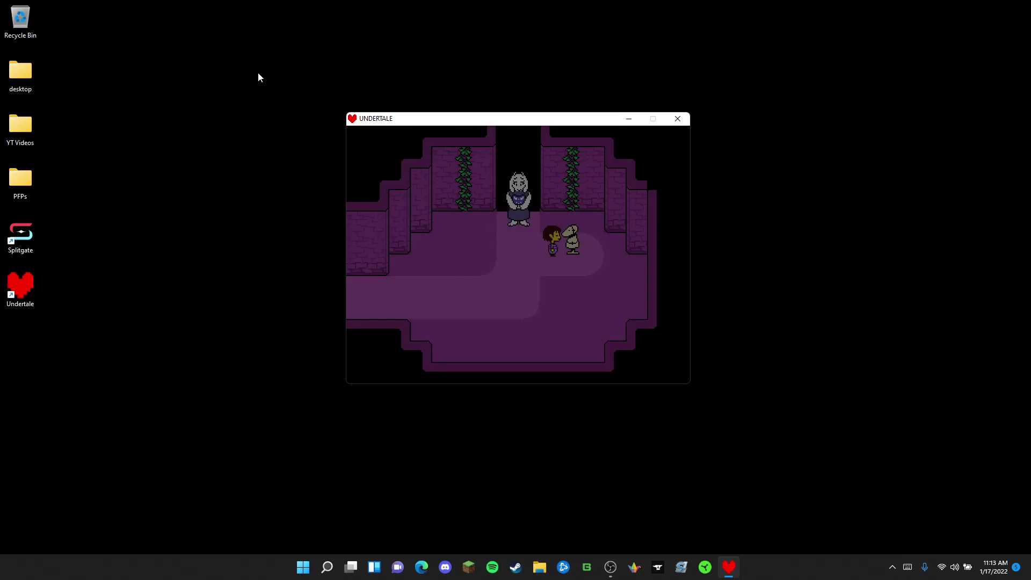
Step: Finish Toriel's remark about fleeing the dummy
key("z")
key("z")
key("z")
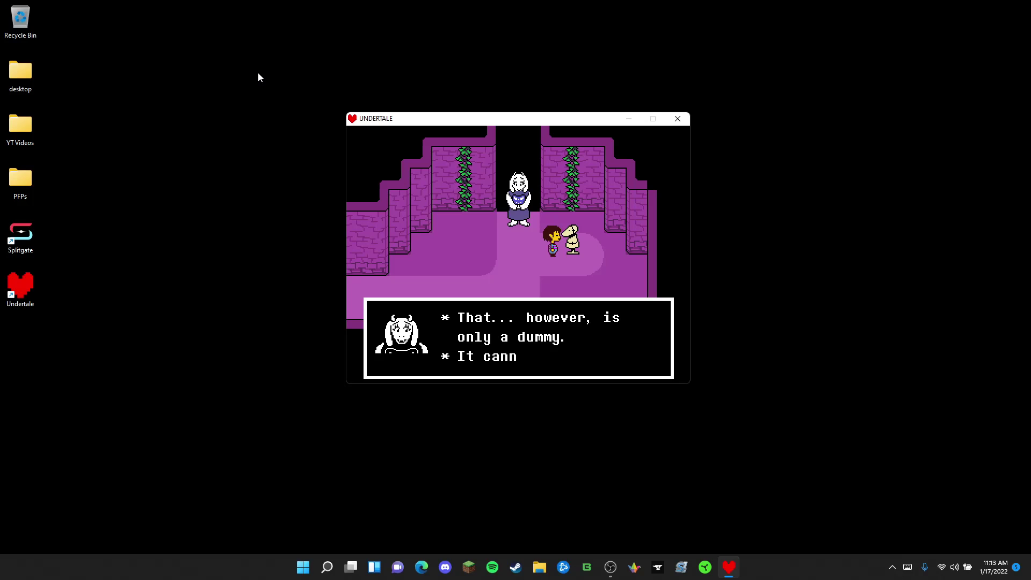
key("z")
key("z")
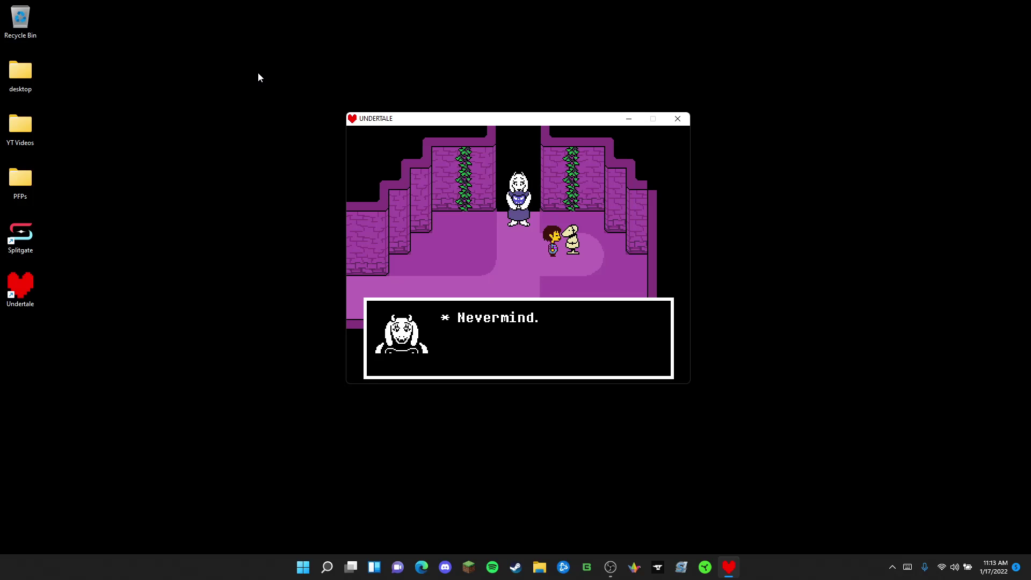
key("z")
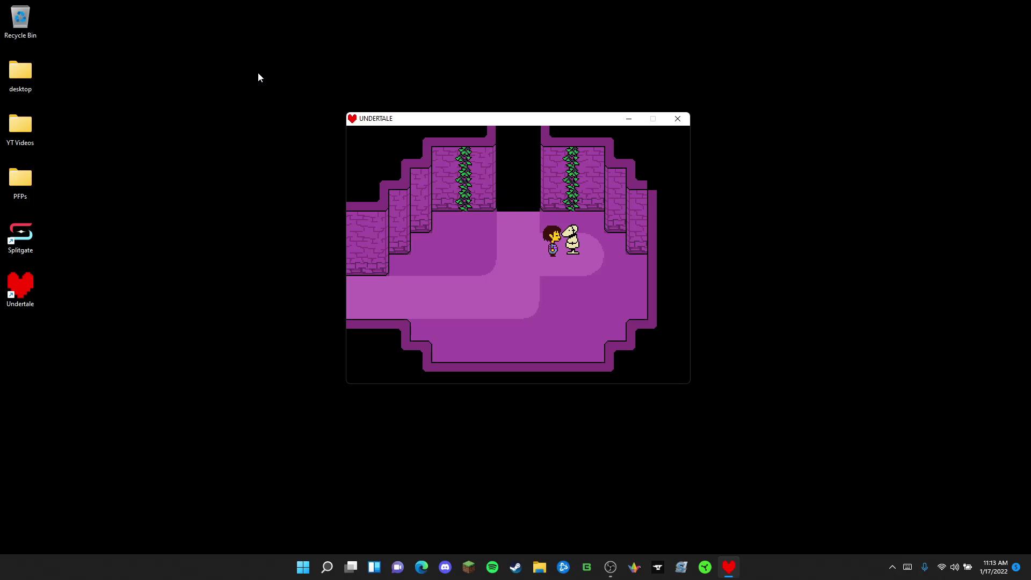
Step: Walk across the room and up through the top doorway into the next puzzle room
key("Left")
key("Right")
key("Right")
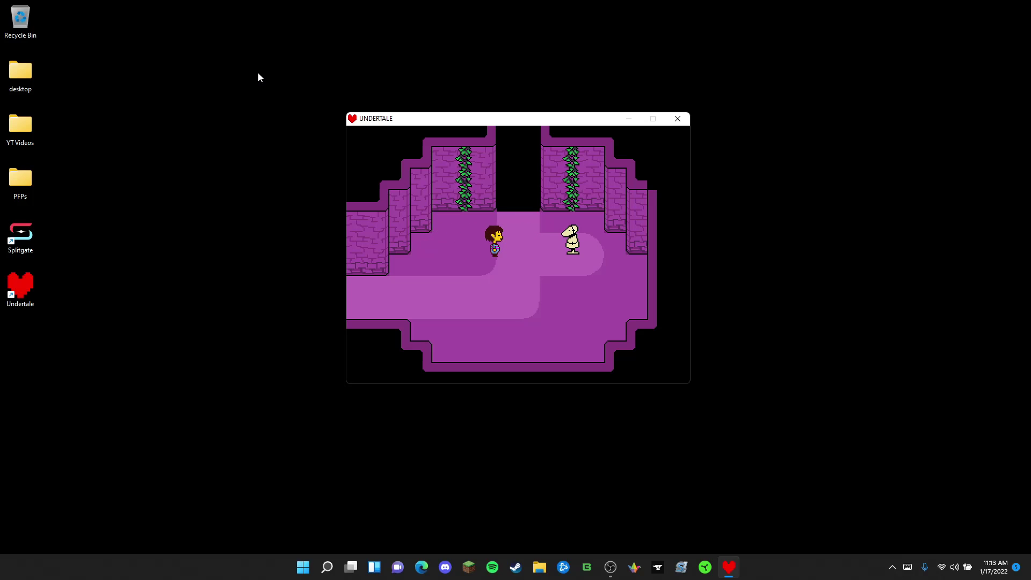
key("Right")
key("Up")
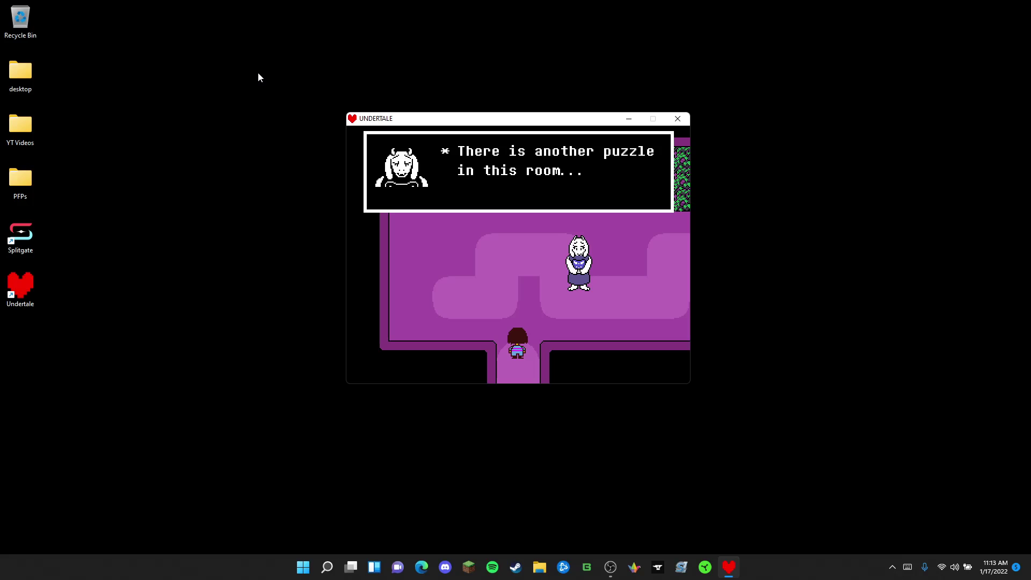
Step: Close Toriel's puzzle remark and follow her right onto the lower path until an encounter starts
key("z")
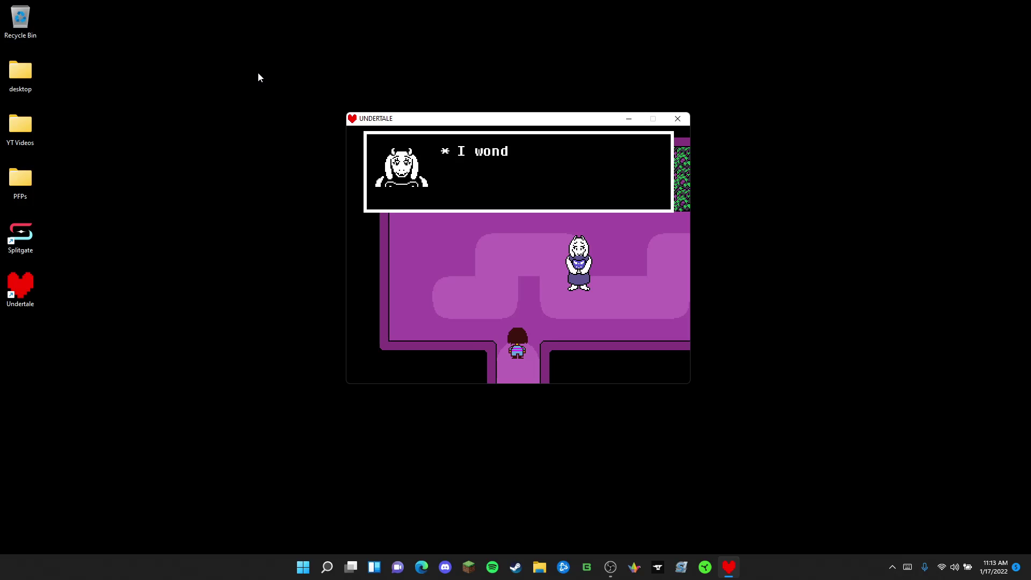
key("z")
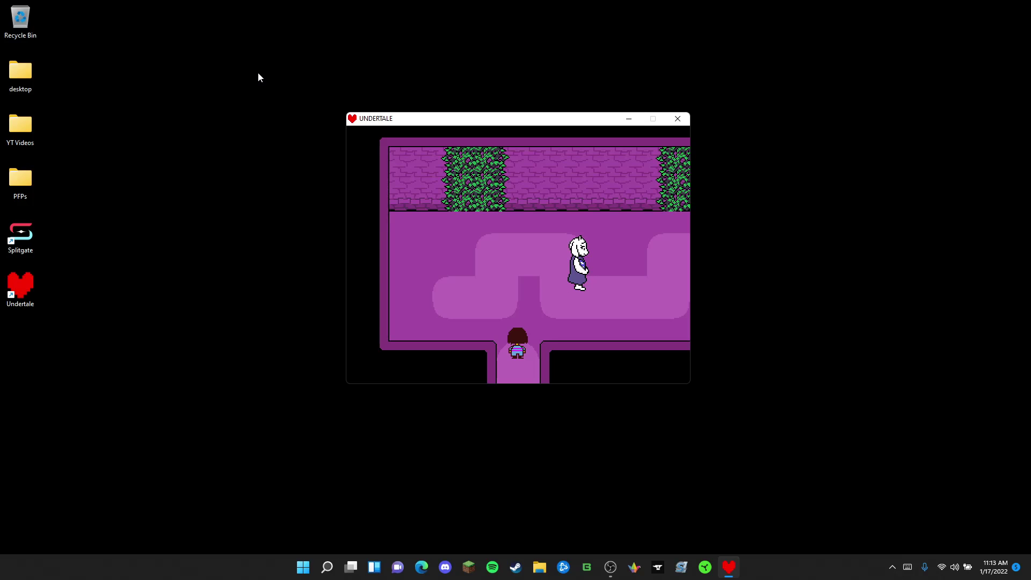
key("Up")
key("Right")
key("Right")
key("Down")
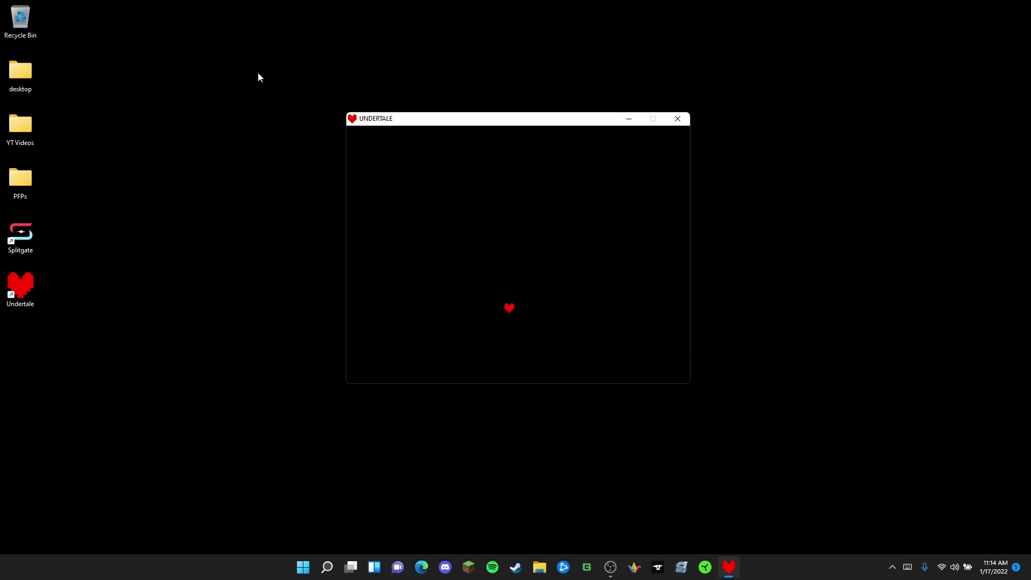
Step: Browse the Froggit battle choices between FIGHT, ITEM and MERCY, settling on ACT
key("Right")
key("Left")
key("Right")
key("Left")
key("Right")
key("Left")
key("Right")
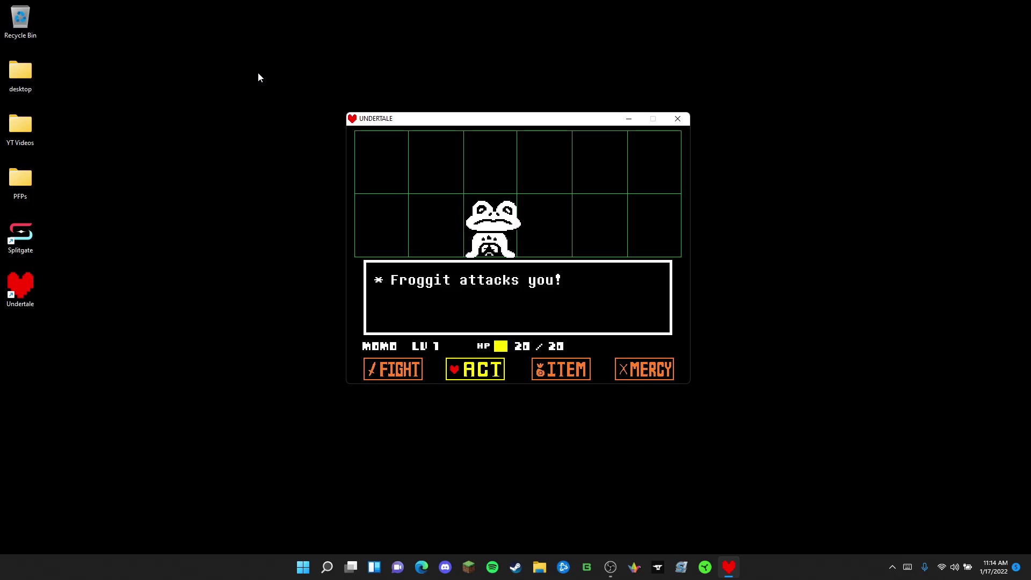
key("Right")
key("Right")
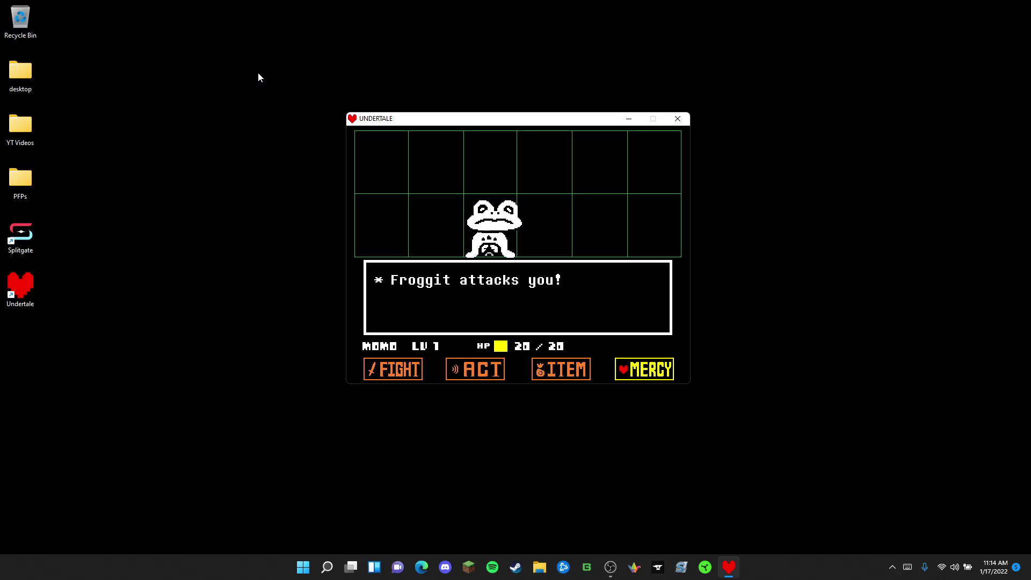
key("Right")
key("Left")
key("Left")
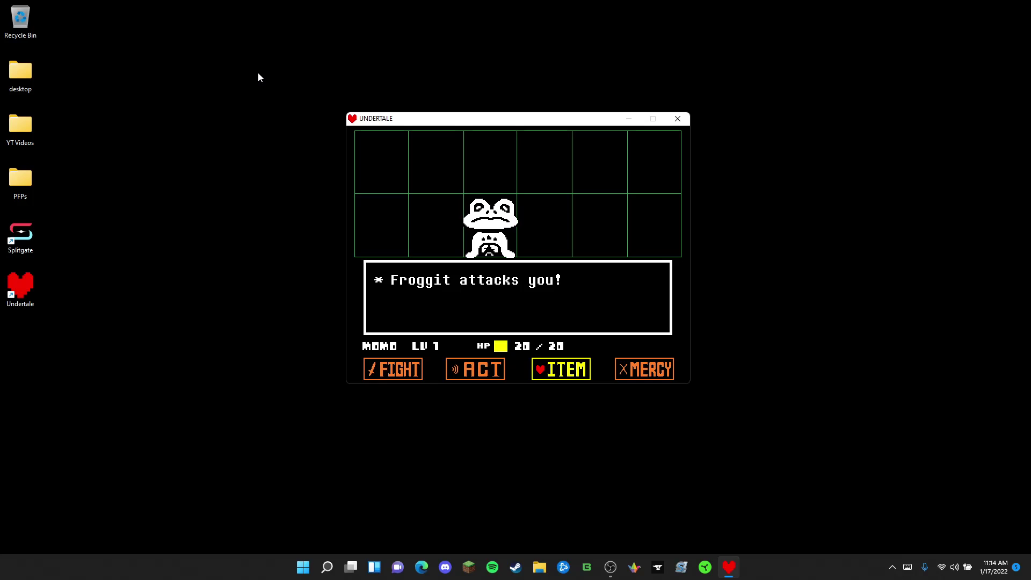
key("Left")
Step: Compliment Froggit so Toriel scares it off, then dismiss the YOU WON message
key("z")
key("z")
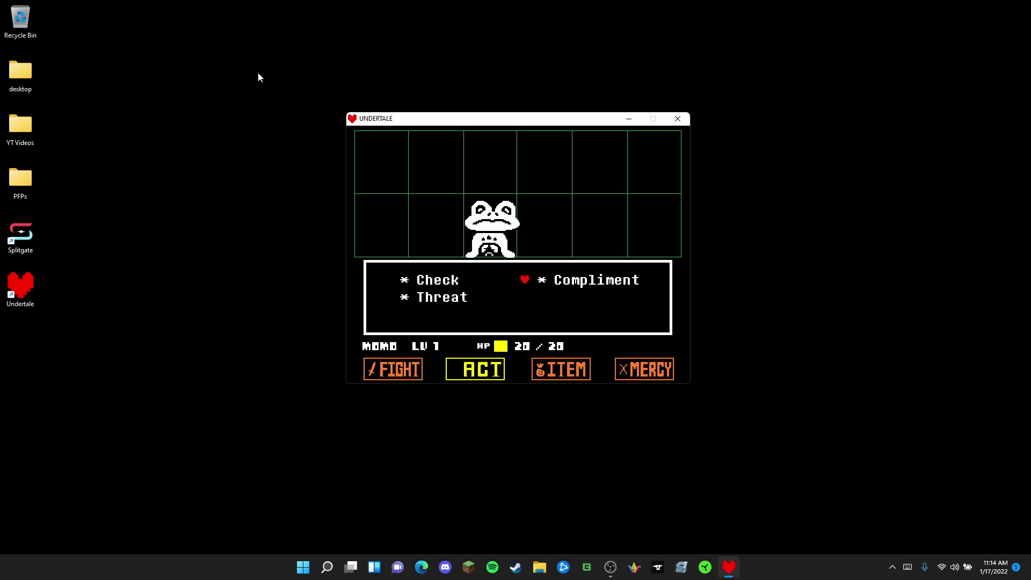
key("z")
key("z")
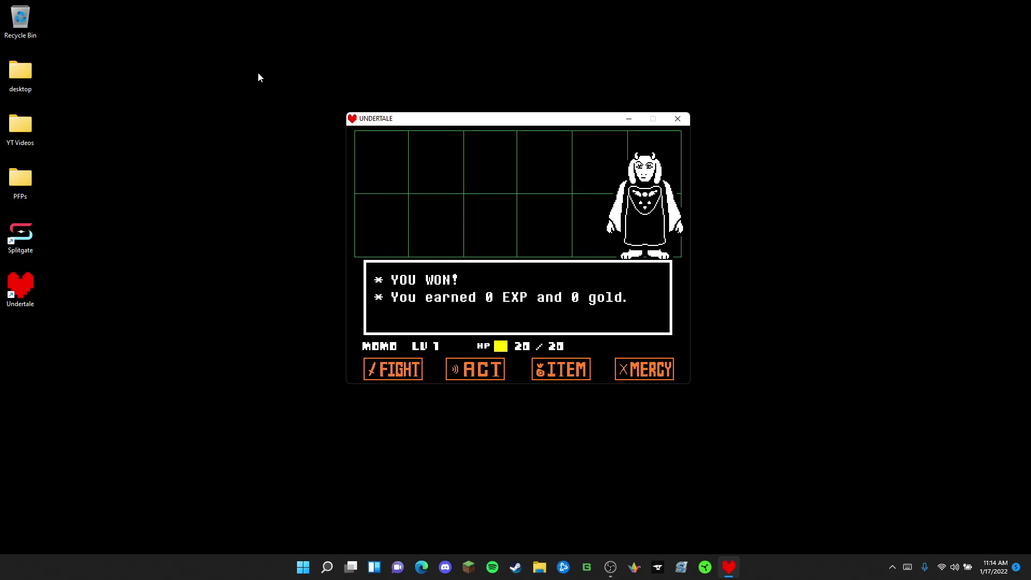
key("z")
Step: Walk right to stand beside Toriel at the spike bridge
key("Right")
key("Right")
key("Down")
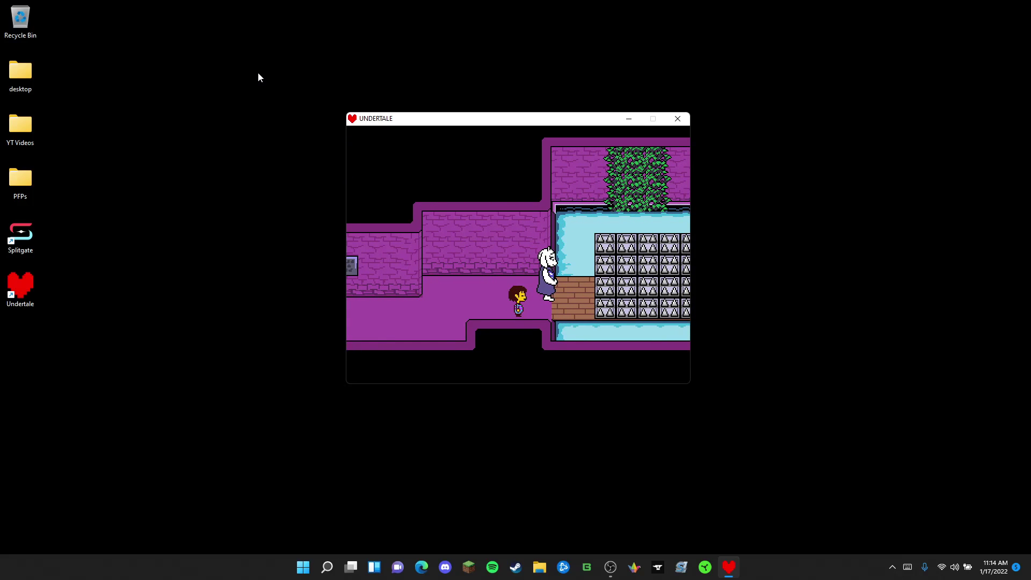
key("Up")
key("Right")
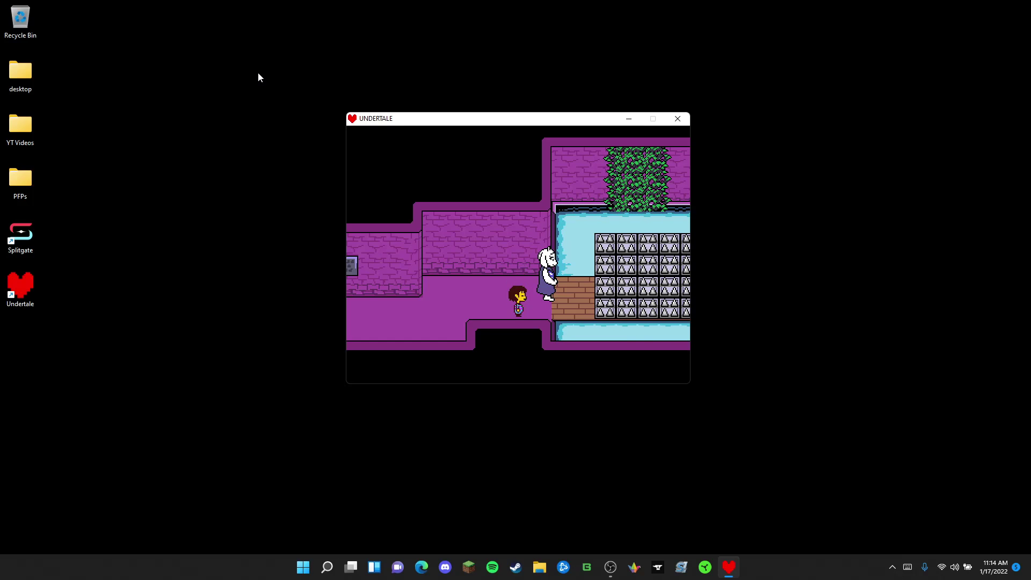
key("Up")
Step: Let Toriel take Frisk's hand and lead across the spike bridge
key("z")
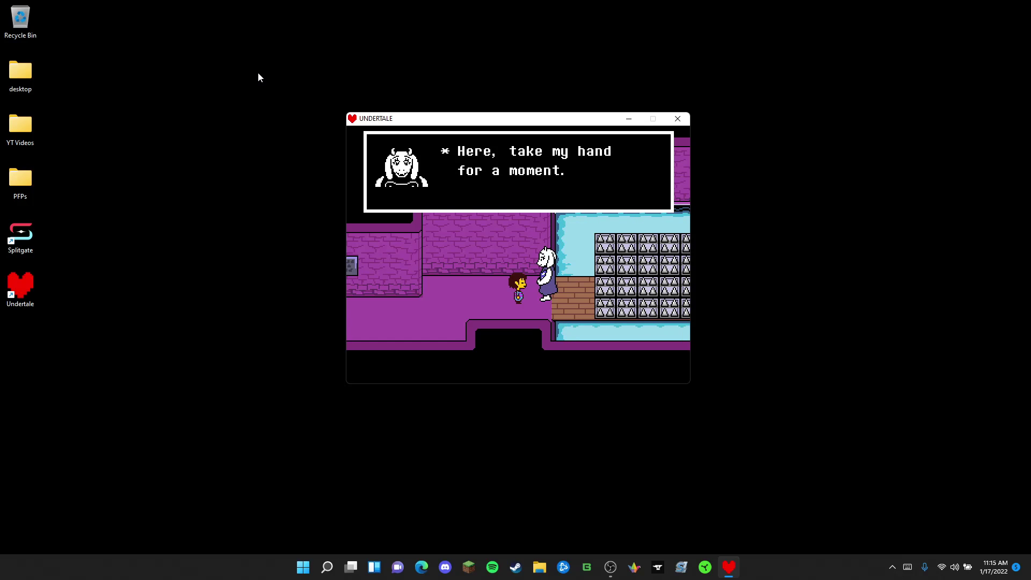
key("z")
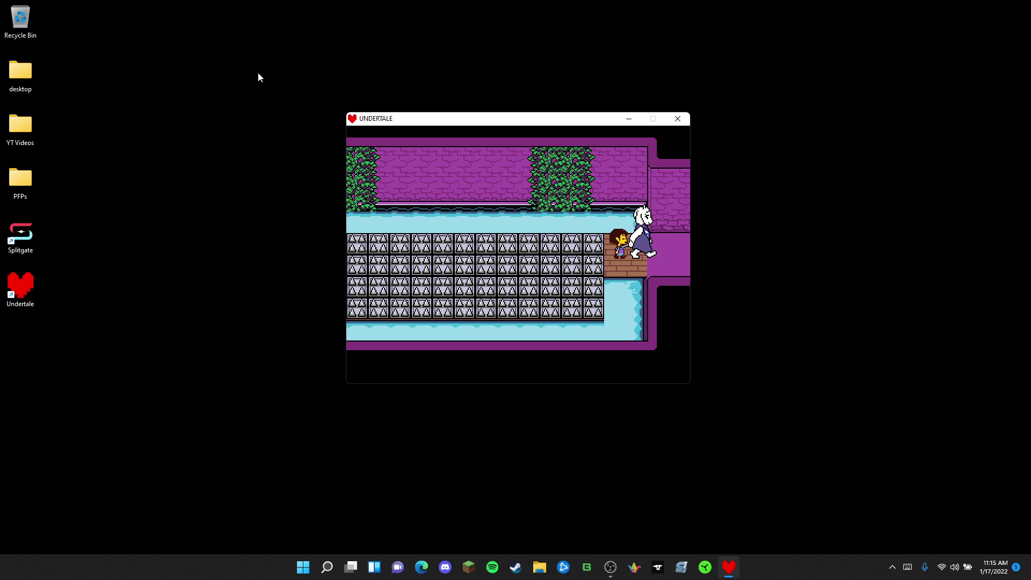
key("z")
Step: Cross the spike tiles into the long corridor and hear Toriel's difficult request
key("Right")
key("Down")
key("Left")
key("Left")
key("Left")
key("Left")
key("Down")
key("Right")
key("Right")
key("Up")
key("Right")
key("z")
key("z")
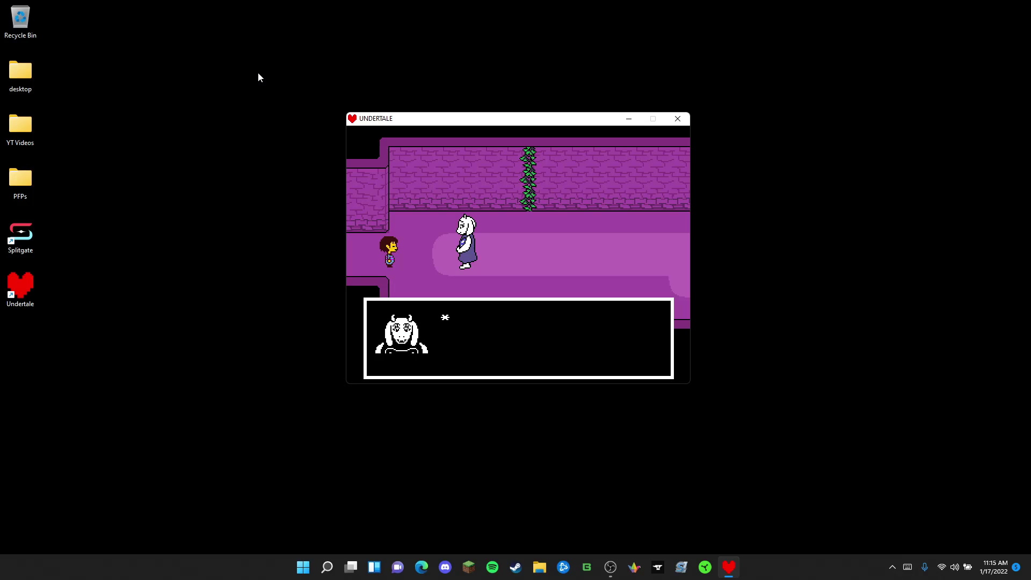
key("z")
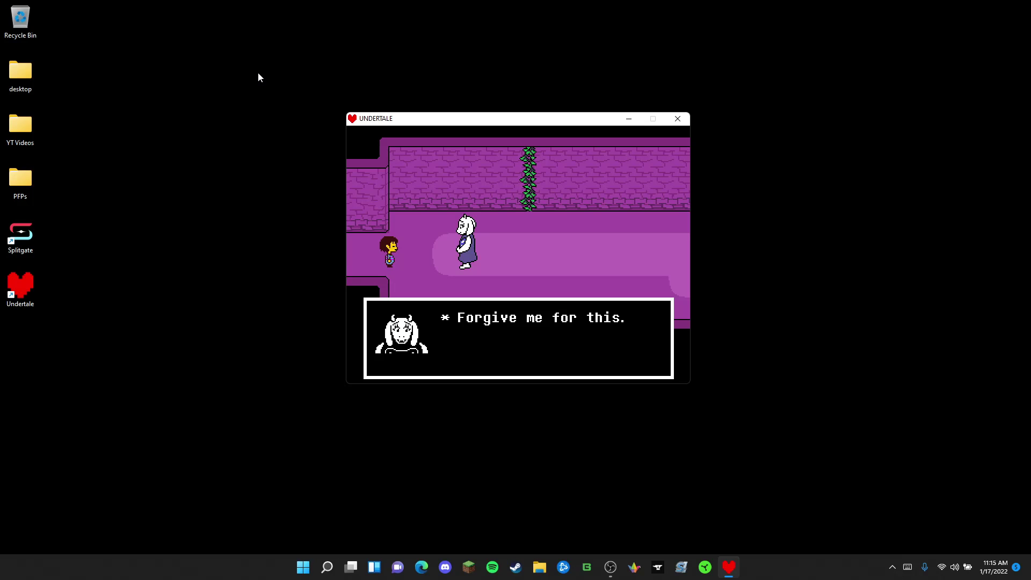
Step: Close Toriel's dialogue and walk the first stretch of corridor, detouring to the vine
key("z")
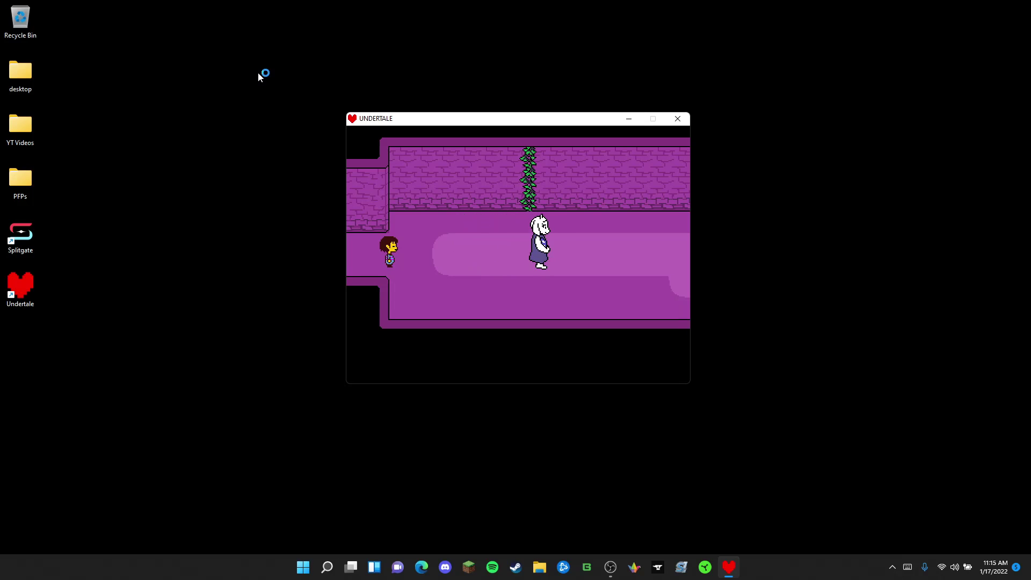
key("Right")
key("Right")
key("Down")
key("Up")
key("Up")
key("Right")
key("Left")
key("Left")
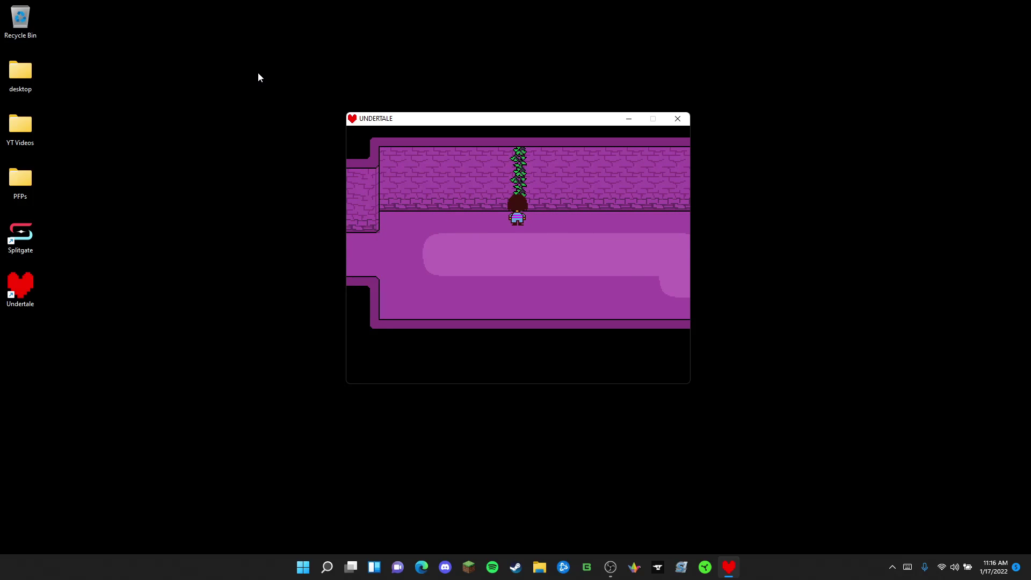
key("Right")
key("Down")
key("Up")
Step: Continue right down the long corridor up to the pillar at its end
key("Right")
key("Down")
key("Down")
key("Right")
key("Up")
key("Right")
key("Down")
key("Down")
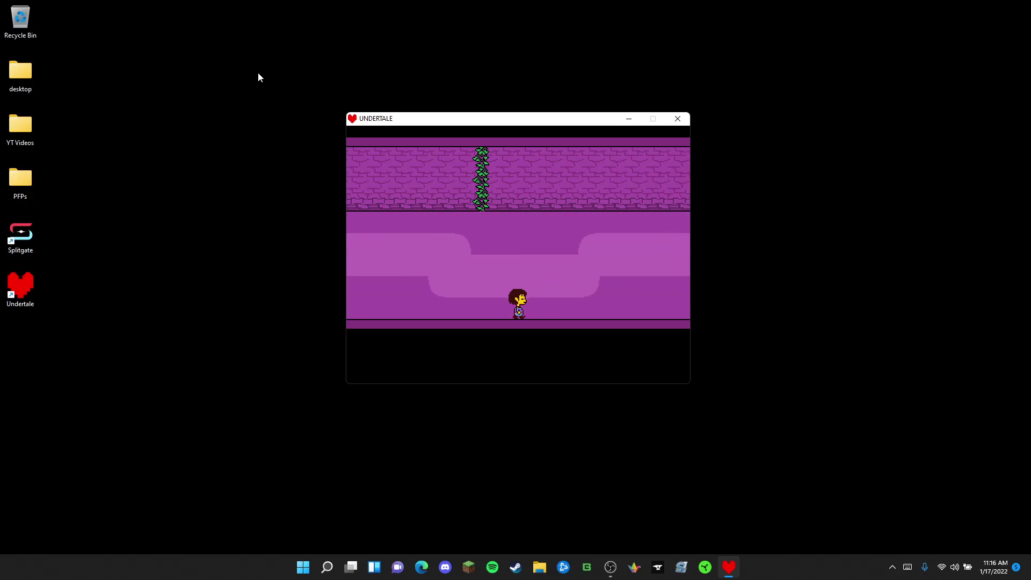
key("Right")
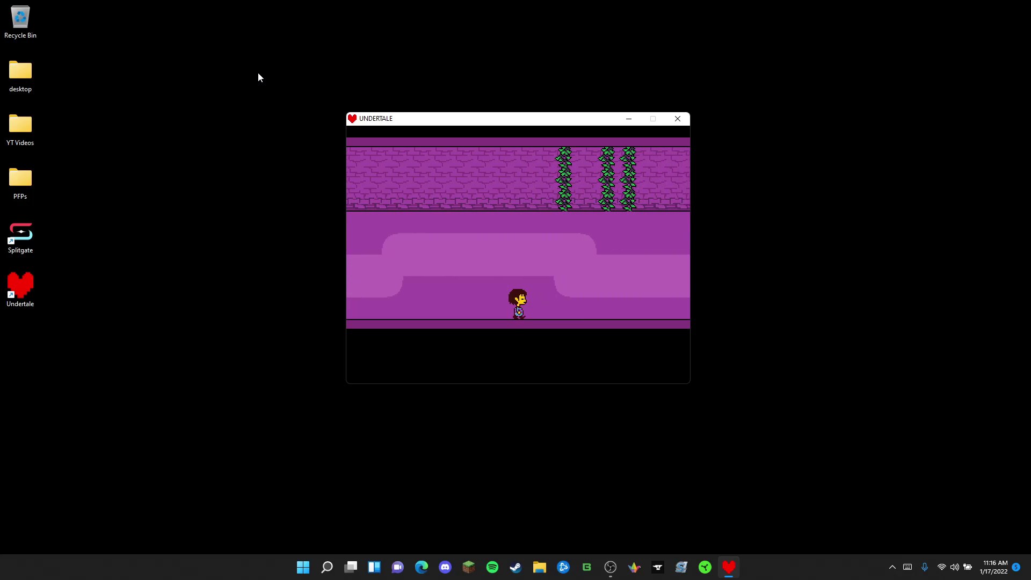
key("Right")
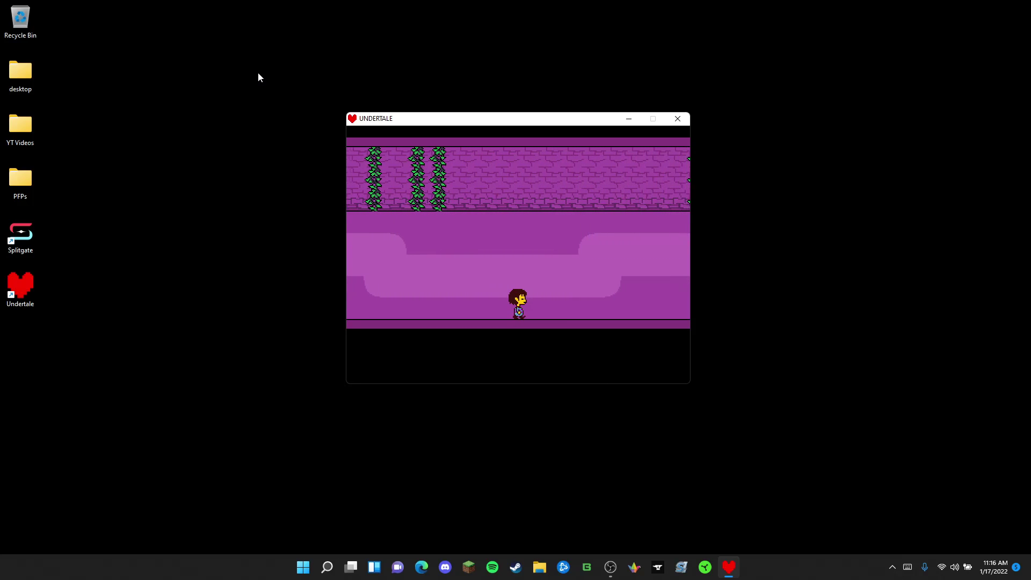
key("Up")
key("Right")
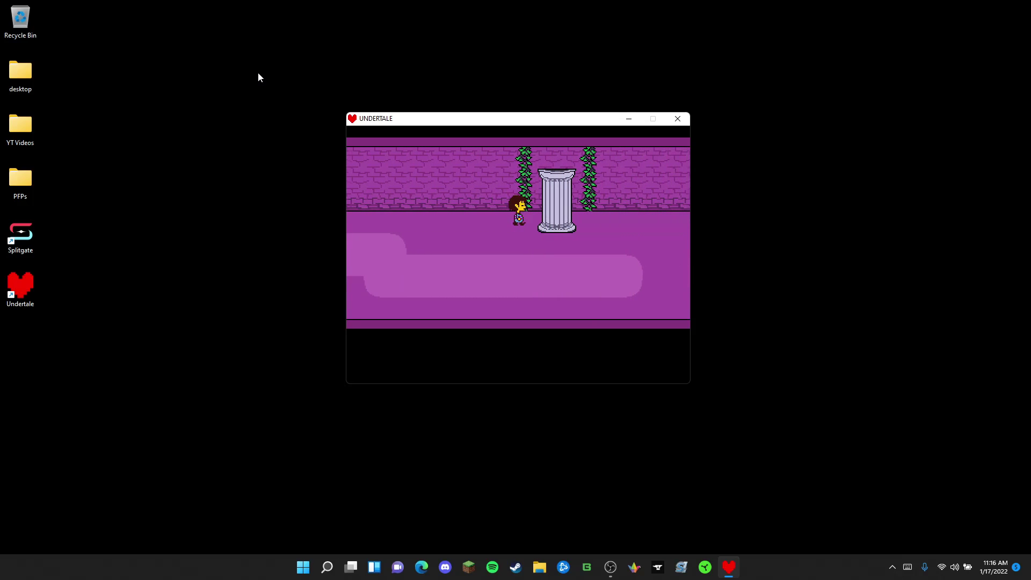
key("Right")
key("Right")
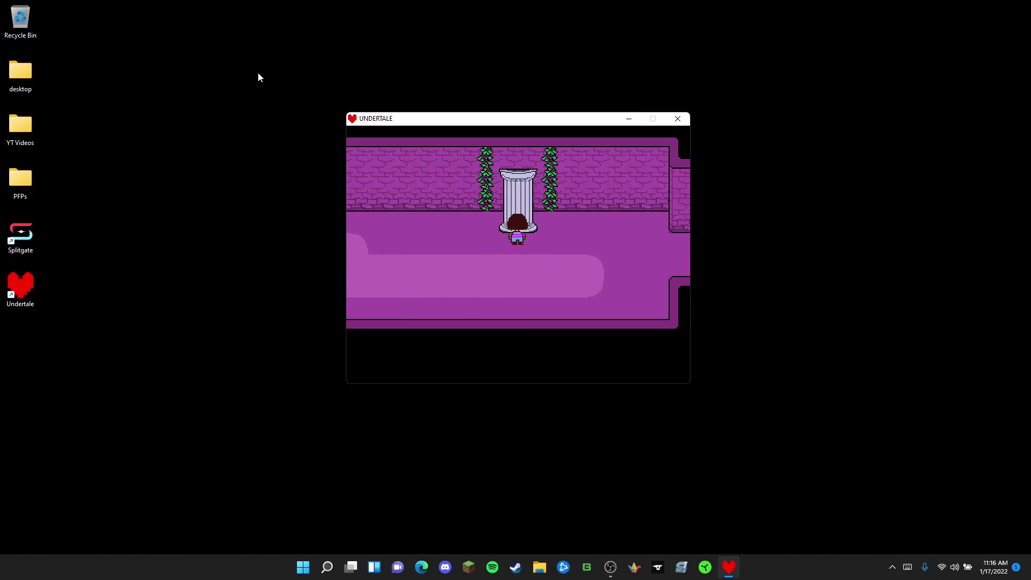
Step: Inspect the pillar for its "..." message, then walk past it until Toriel steps out
key("z")
key("z")
key("z")
key("z")
key("Left")
key("Down")
key("Right")
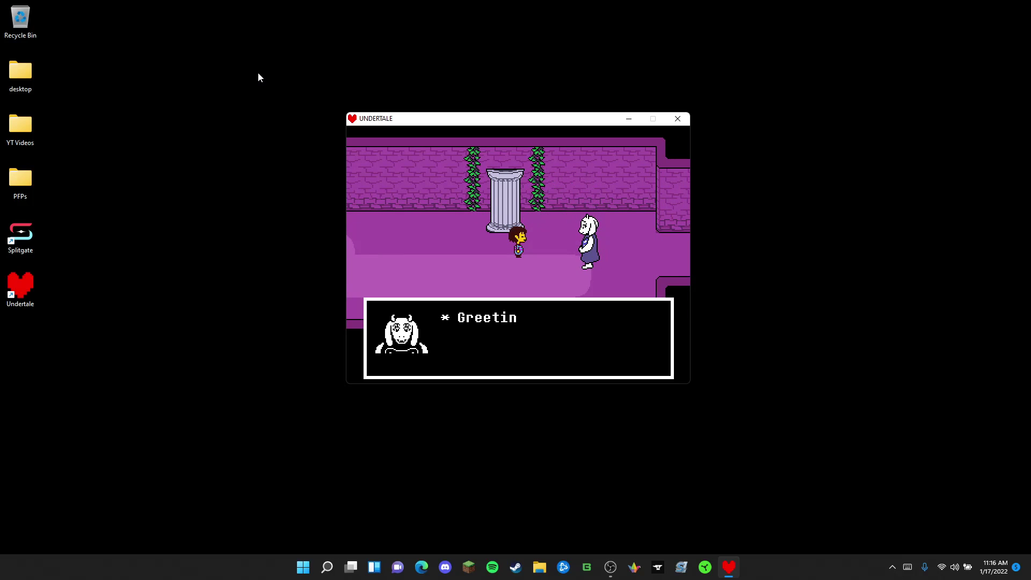
Step: Advance Toriel's parting speech, dismissing a Discord notification, until she leaves Frisk waiting
key("z")
key("z")
left_click(1007, 494)
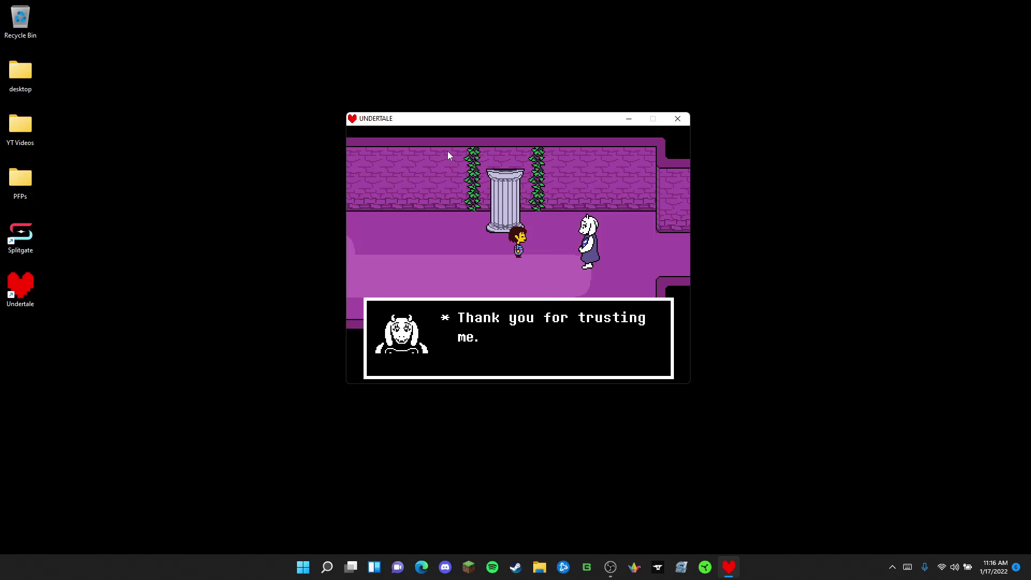
key("z")
key("z")
key("z")
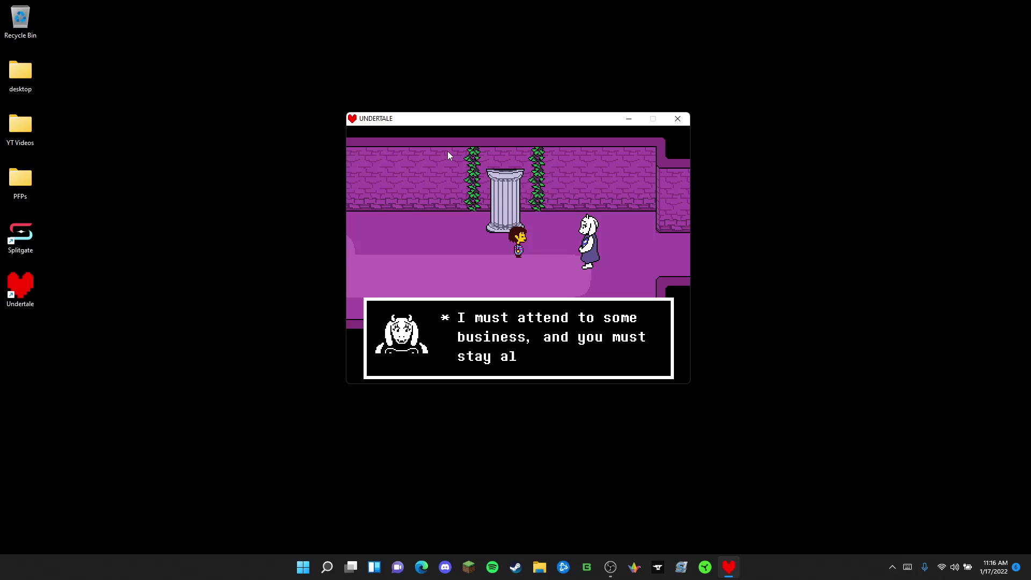
key("z")
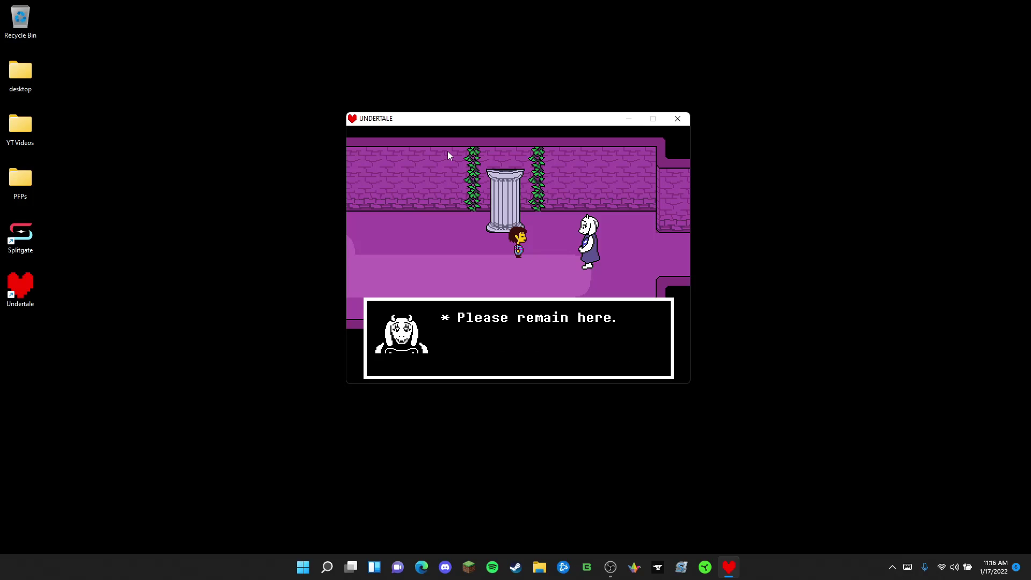
key("z")
key("z")
key("z")
key("z")
left_click(292, 70)
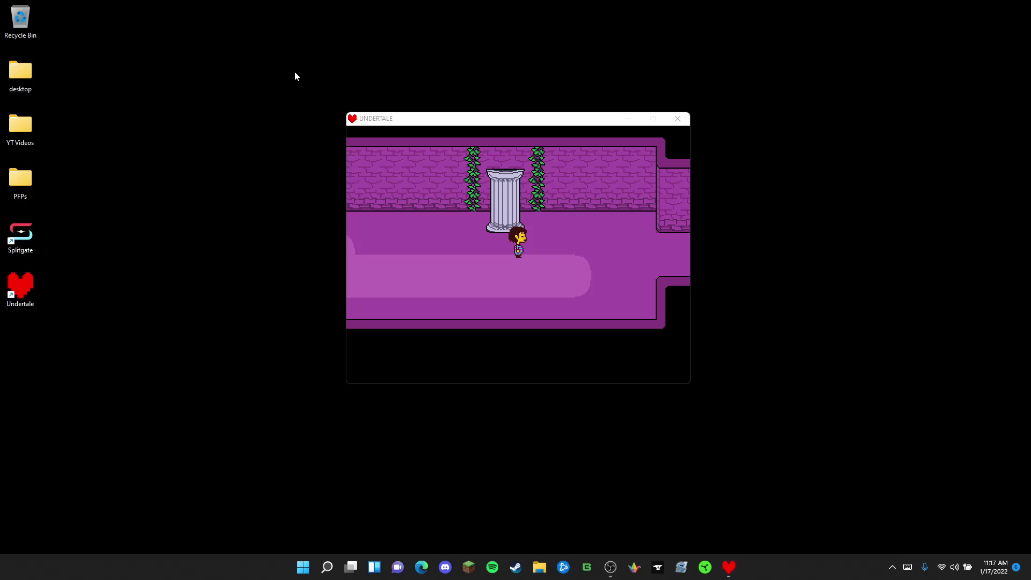
Step: Refocus the game window and walk the child around the pillar room, stopping just below the pillar
left_click(392, 133)
key("Right")
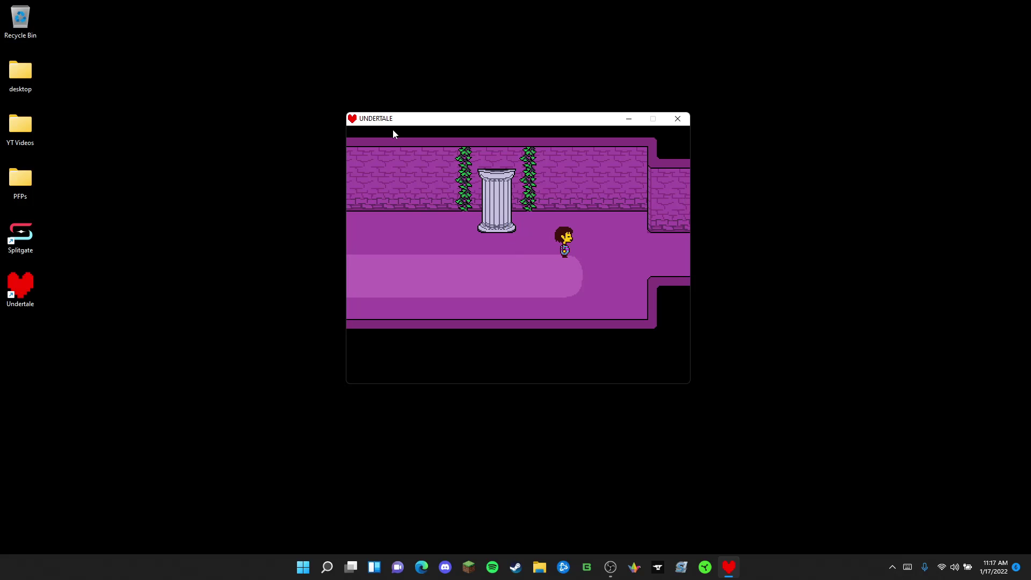
key("Left")
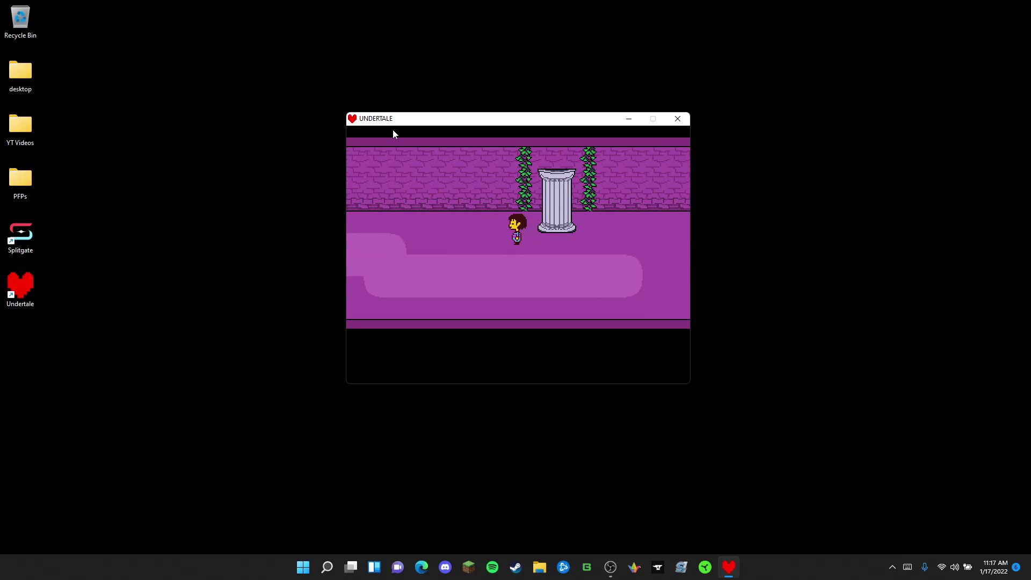
key("Right")
key("Left")
key("Up")
key("Right")
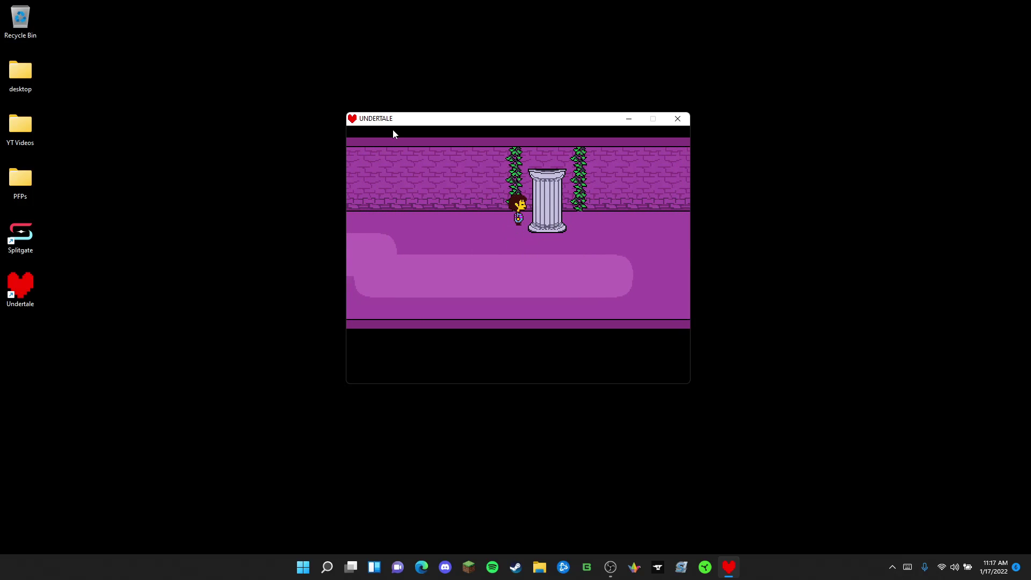
key("Down")
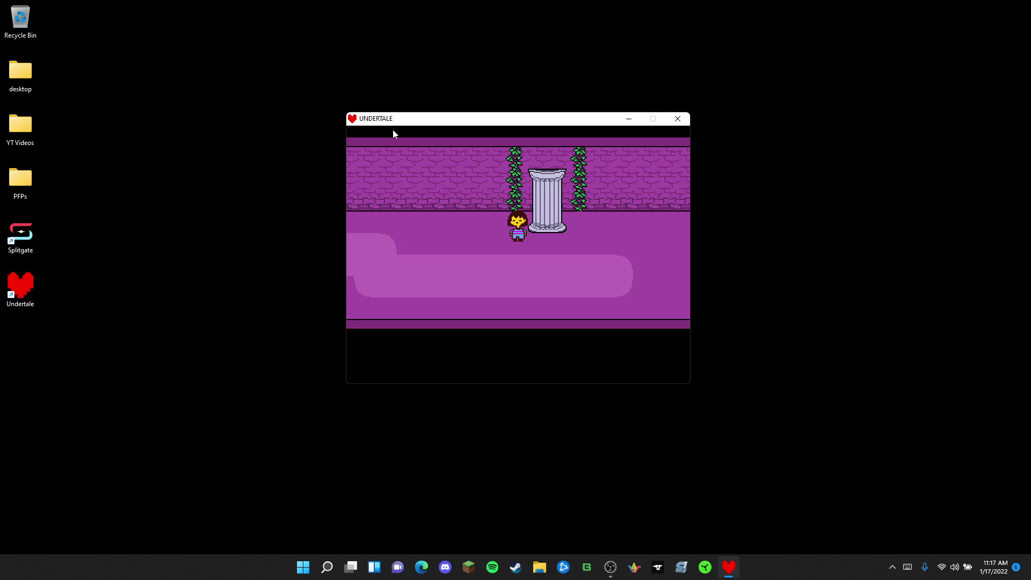
key("Up")
key("Right")
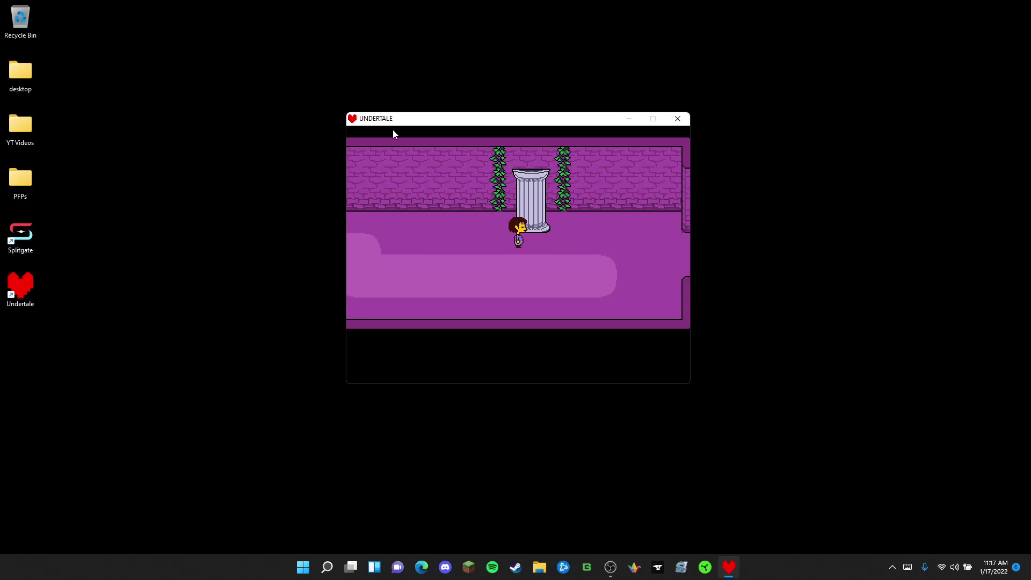
key("Up")
key("Down")
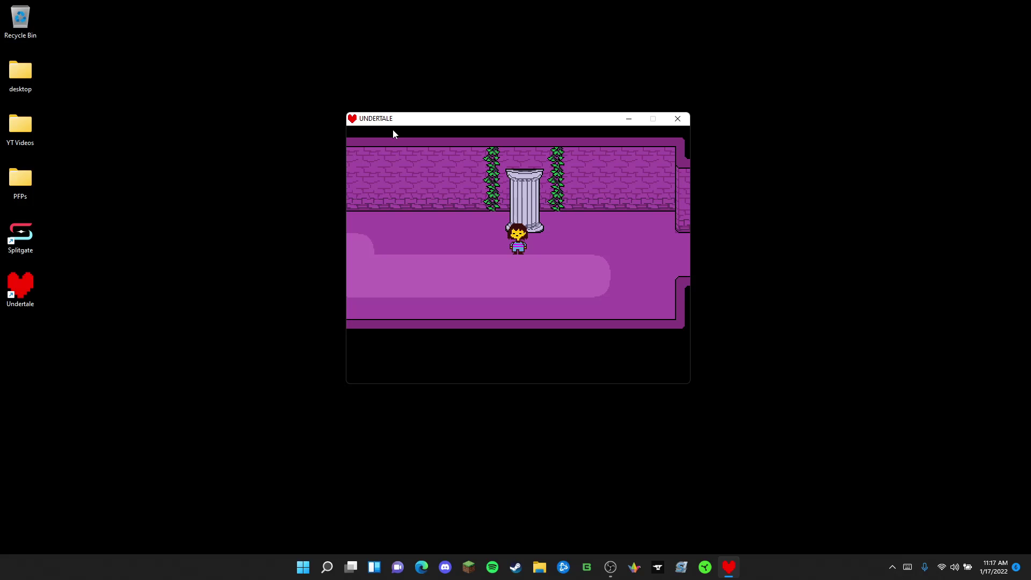
Step: Review the child's full STAT page from the in-game menu, then close it
key("Escape")
key("c")
key("x")
key("c")
key("Down")
key("Down")
key("Up")
key("z")
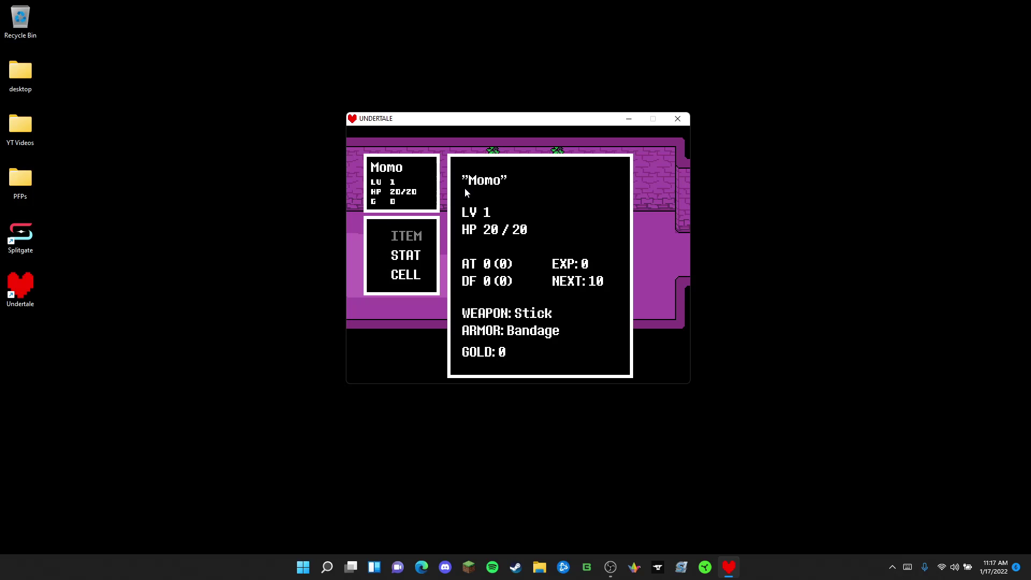
key("x")
key("x")
Step: Phone Toriel from CELL with the Flirt option and hear out her reply
key("c")
key("Down")
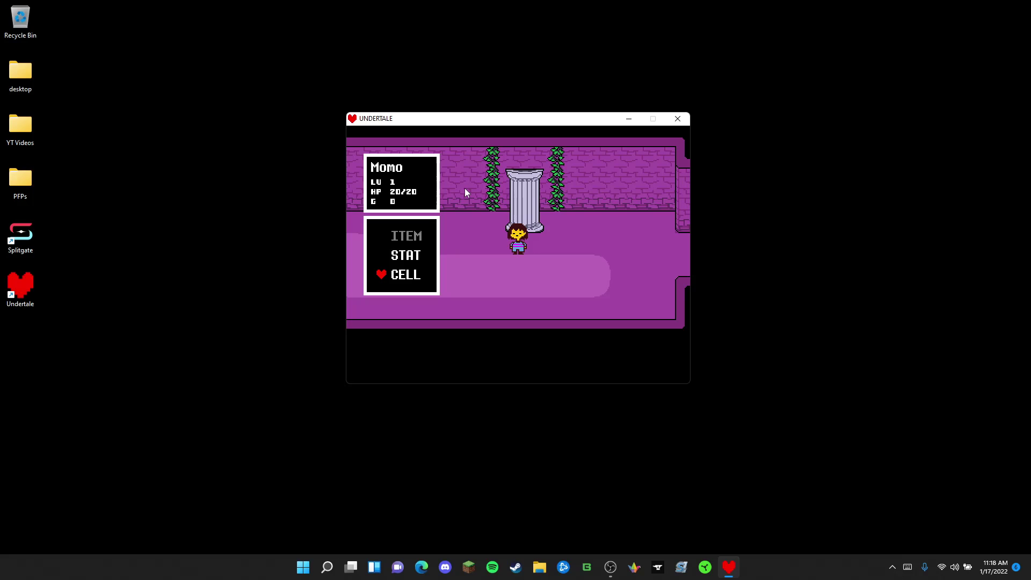
key("z")
key("Down")
key("Down")
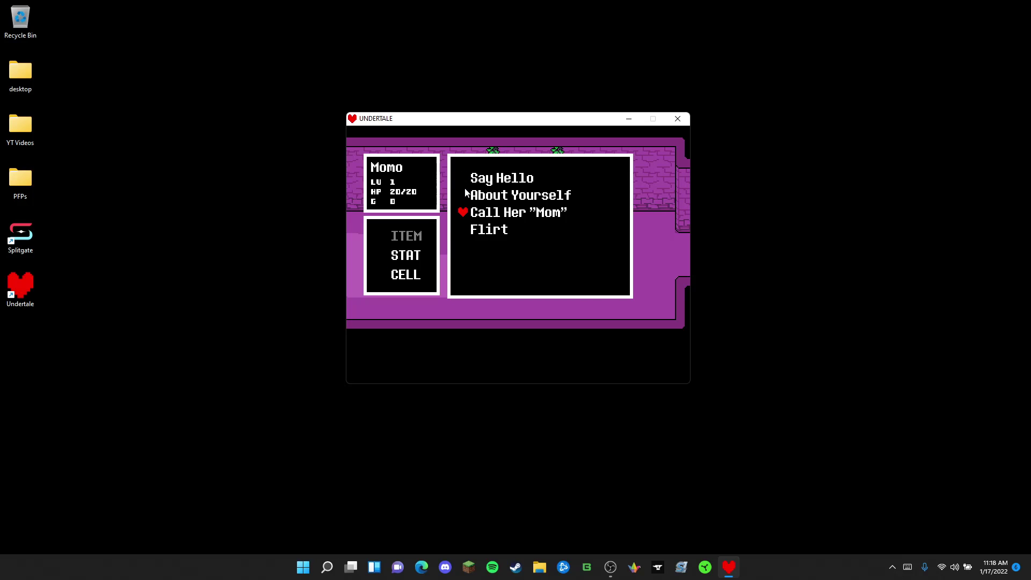
key("Down")
key("z")
key("z")
key("z")
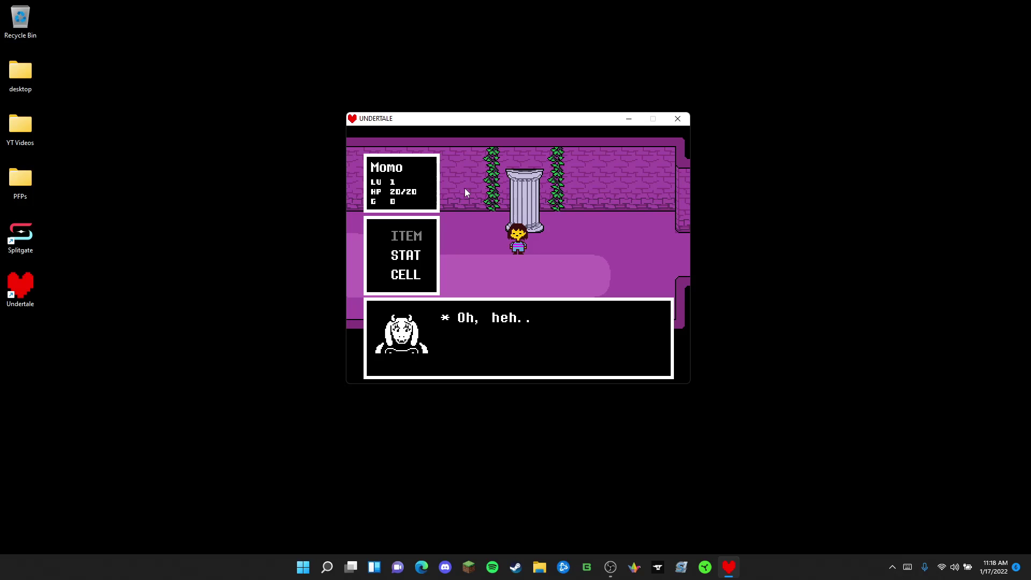
key("z")
key("z")
key("z")
key("z")
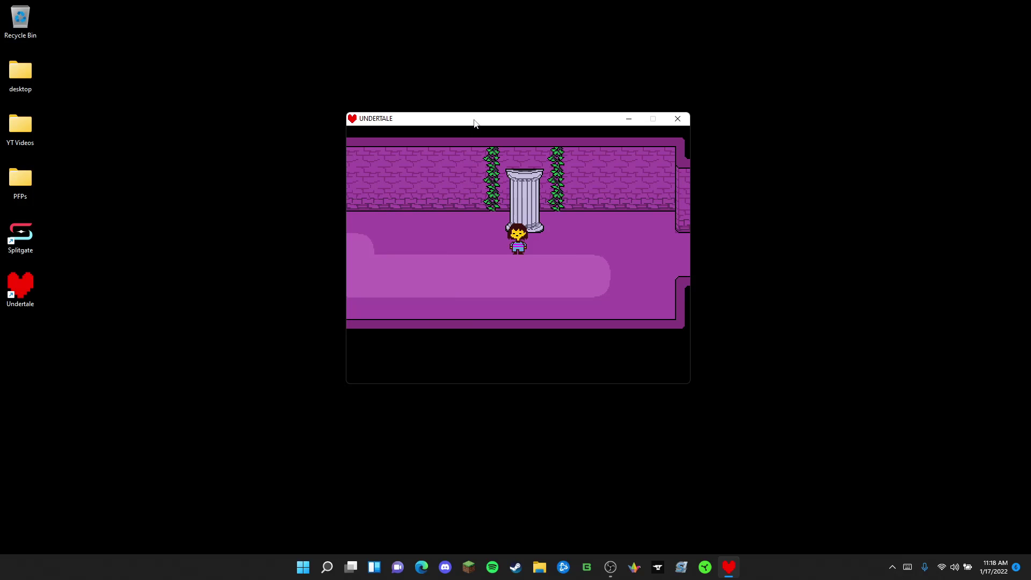
key("c")
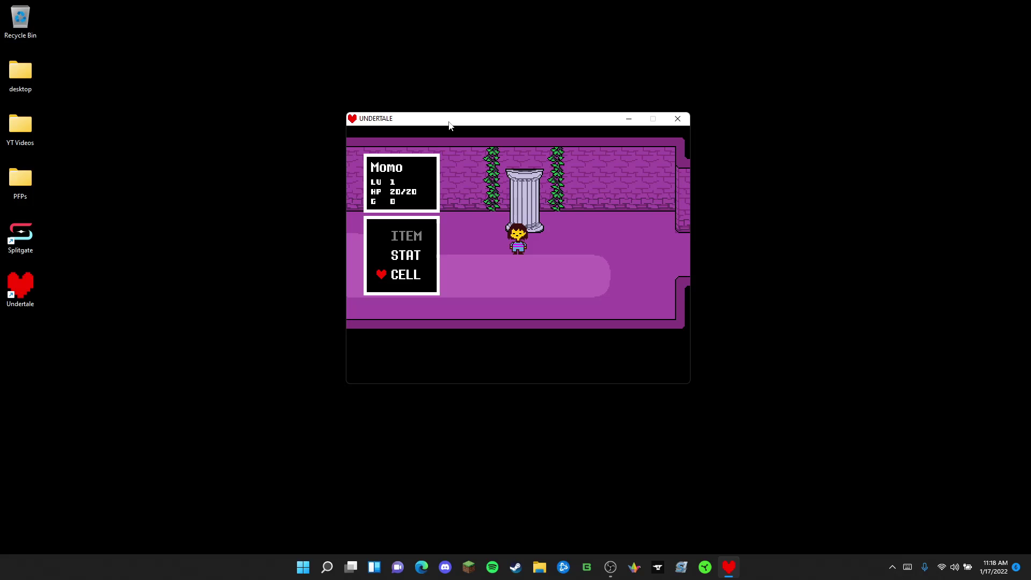
key("Up")
key("Up")
key("x")
key("c")
key("x")
key("c")
key("x")
left_click(407, 393)
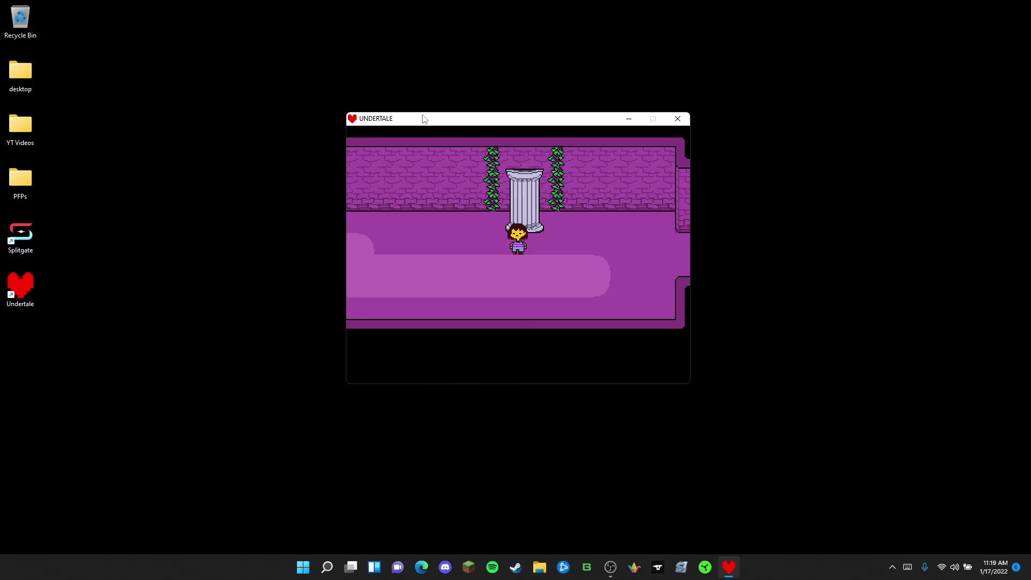
Step: Walk the child right across the pillar room, peek into the next room and step back
key("Right")
key("Up")
key("Right")
key("Left")
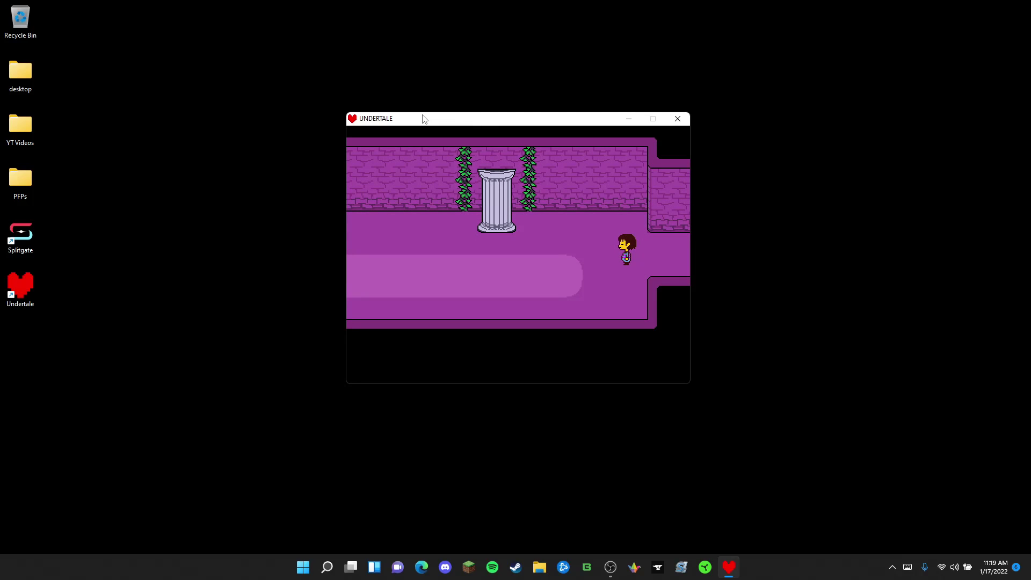
key("Down")
Step: Place another phone call to Toriel from the CELL menu and finish it
key("c")
key("Down")
key("Down")
key("z")
key("Down")
key("z")
key("z")
key("z")
key("z")
key("z")
key("z")
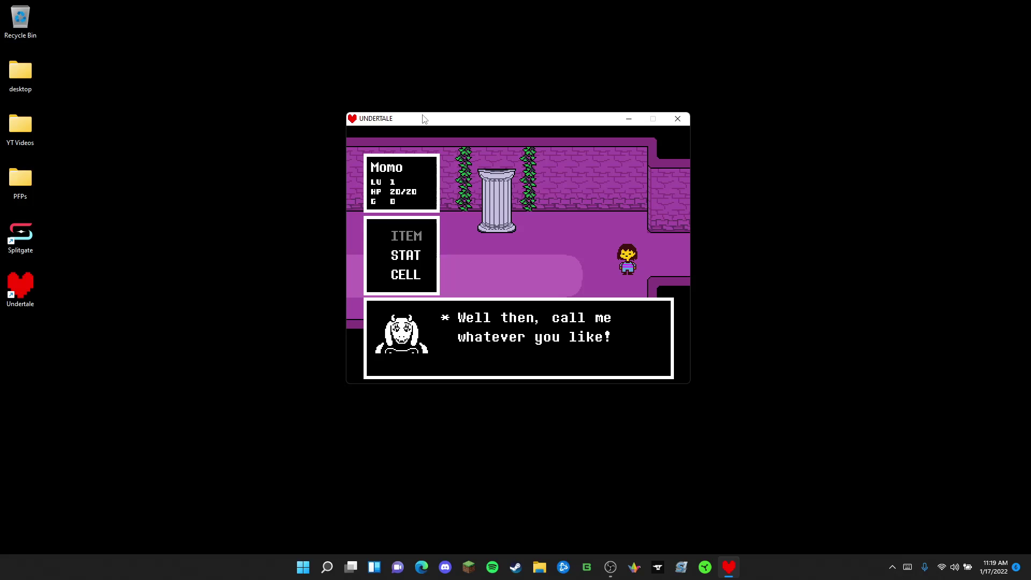
key("z")
key("z")
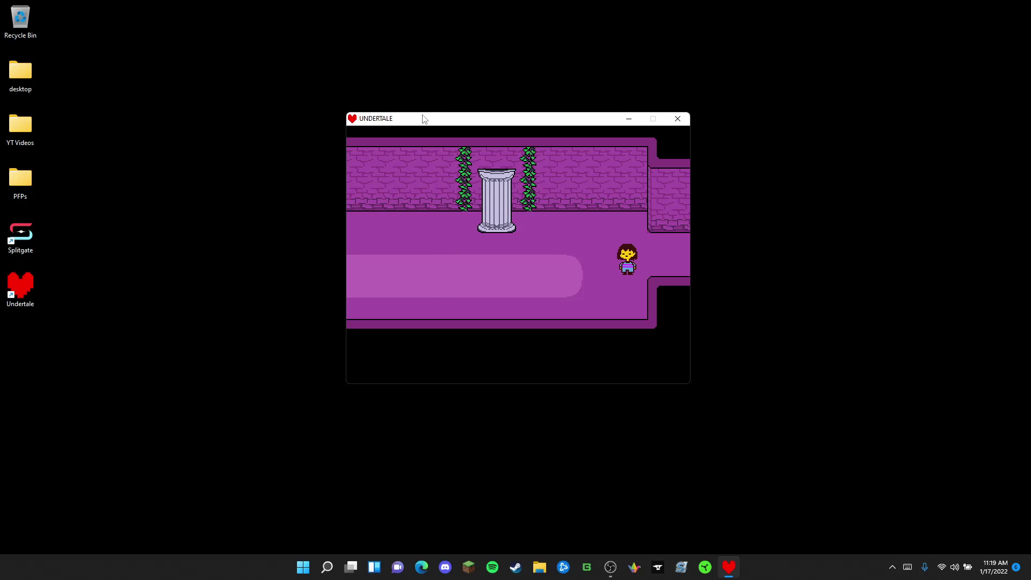
Step: Phone Toriel again to say hello
key("c")
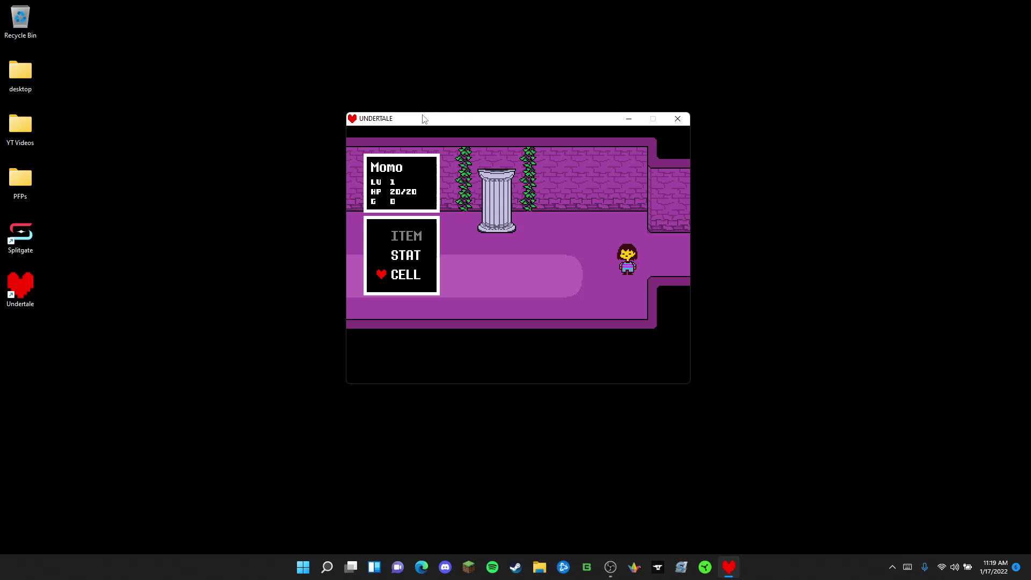
key("Up")
key("Down")
key("z")
key("z")
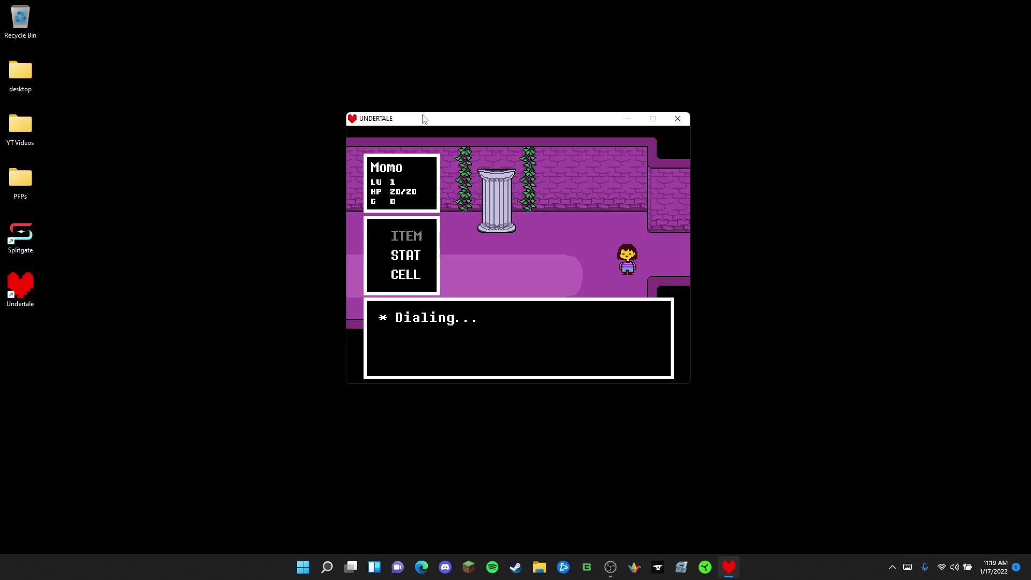
key("z")
key("z")
key("z")
key("z")
key("z")
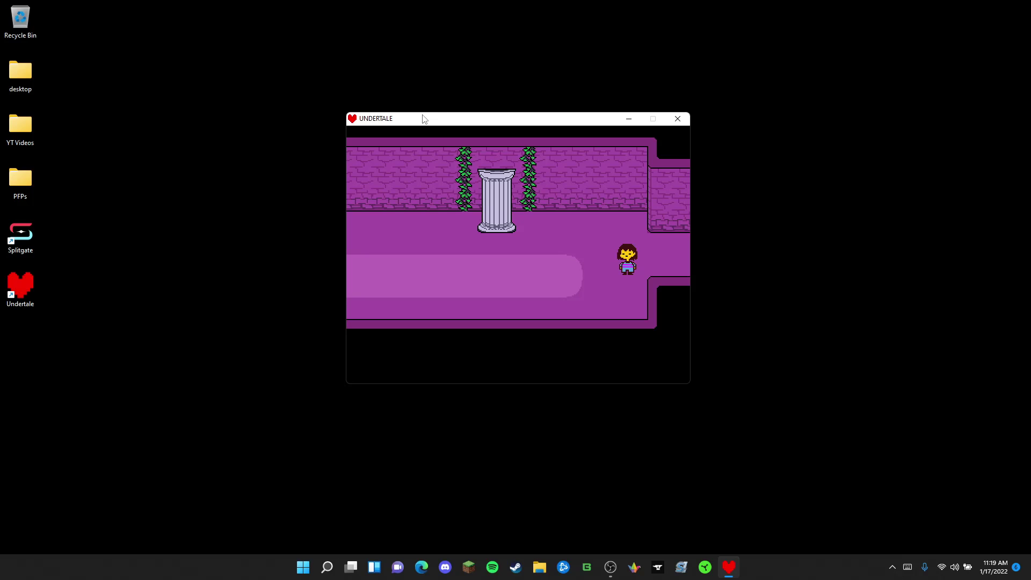
Step: Phone Toriel to ask about herself and listen through her answer
key("c")
key("z")
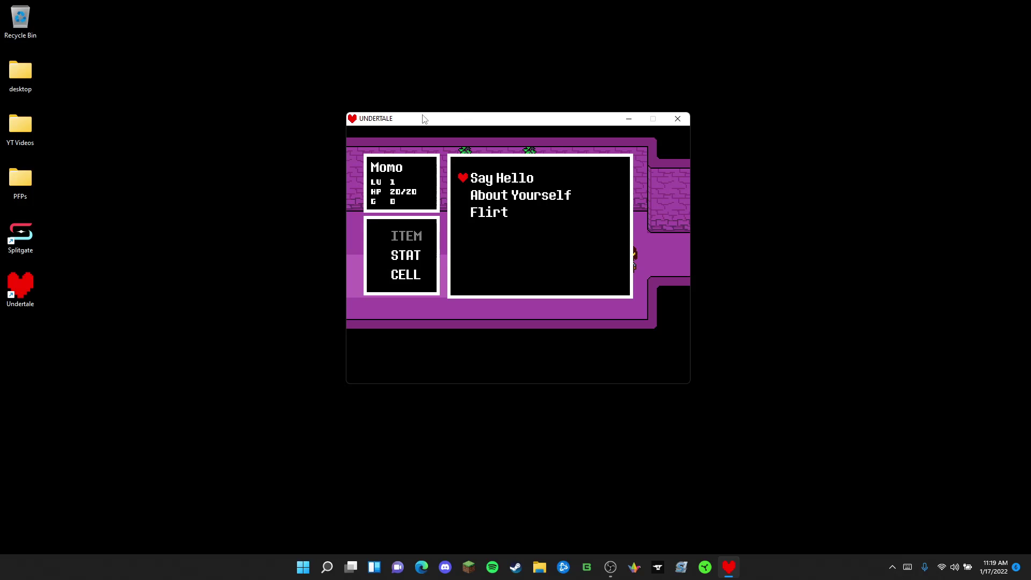
key("z")
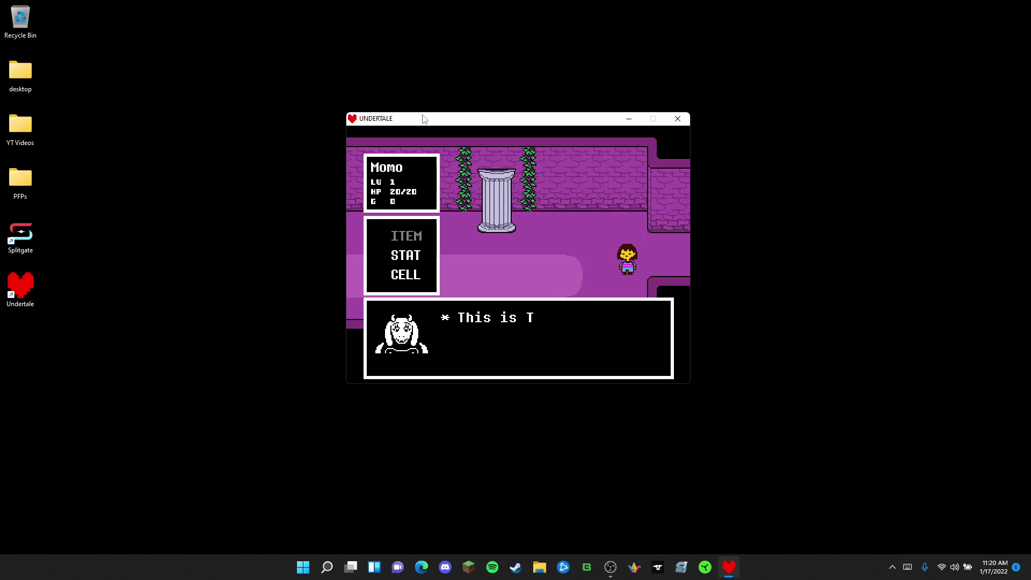
key("z")
key("z")
key("z")
key("z")
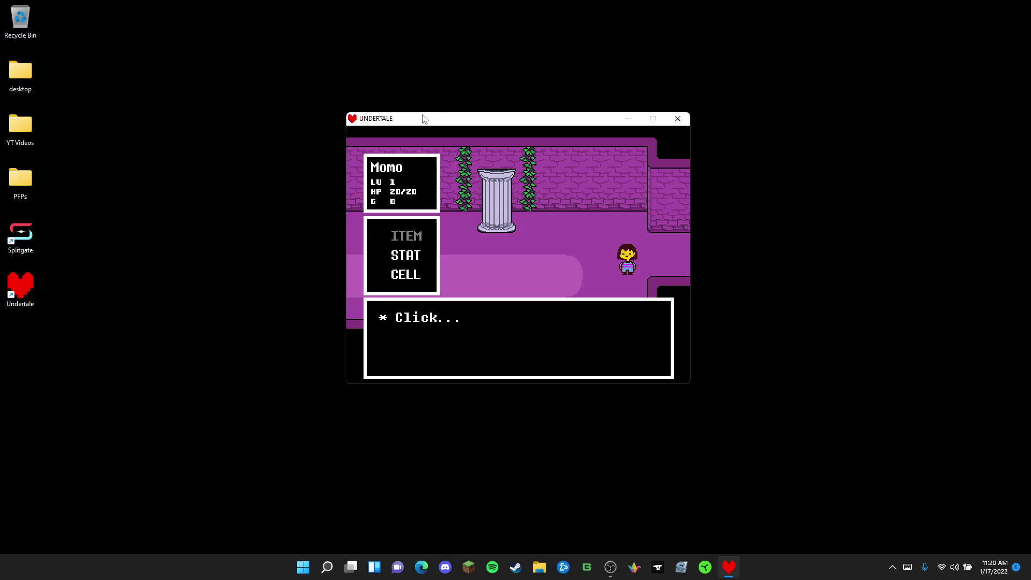
key("z")
Step: Walk back beside the pillar and glance at the child's stats page
key("Left")
key("Up")
key("Down")
key("Left")
key("c")
key("Up")
key("z")
key("x")
key("x")
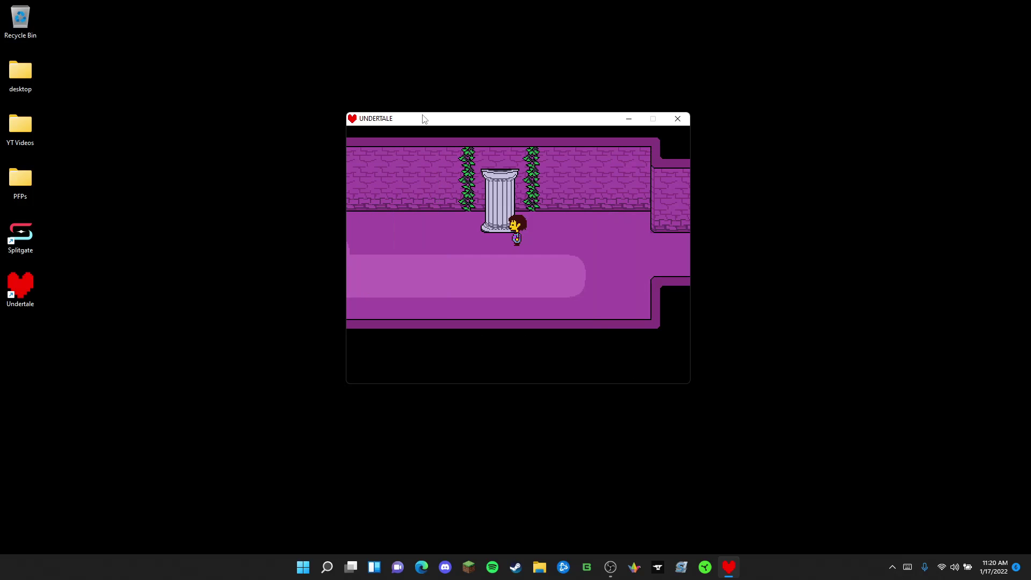
key("c")
key("z")
key("x")
key("x")
Step: Walk right into the leaf-pile room, take Toriel's 'be good' call, and head toward the leaves
key("Right")
key("Down")
key("Right")
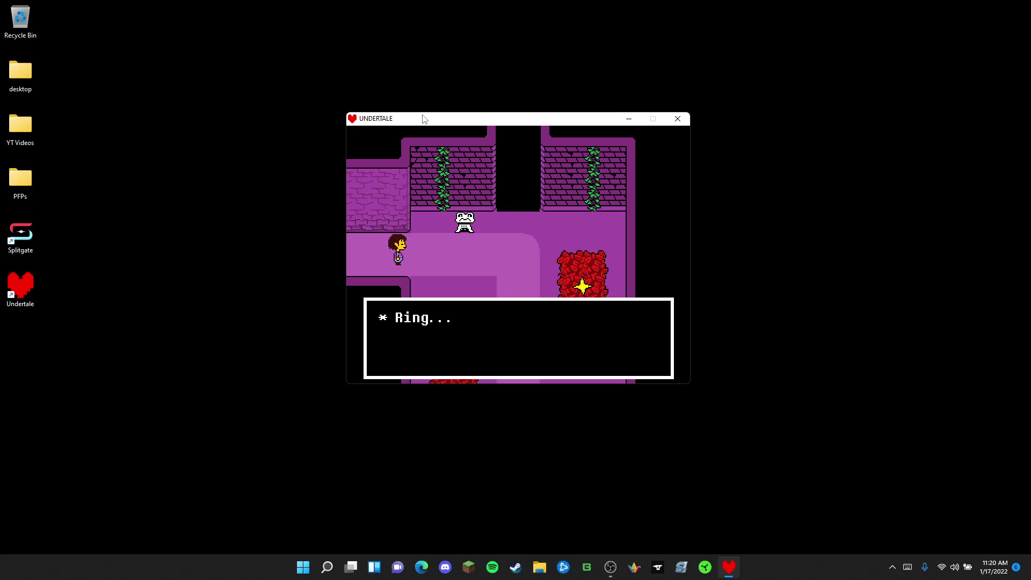
key("z")
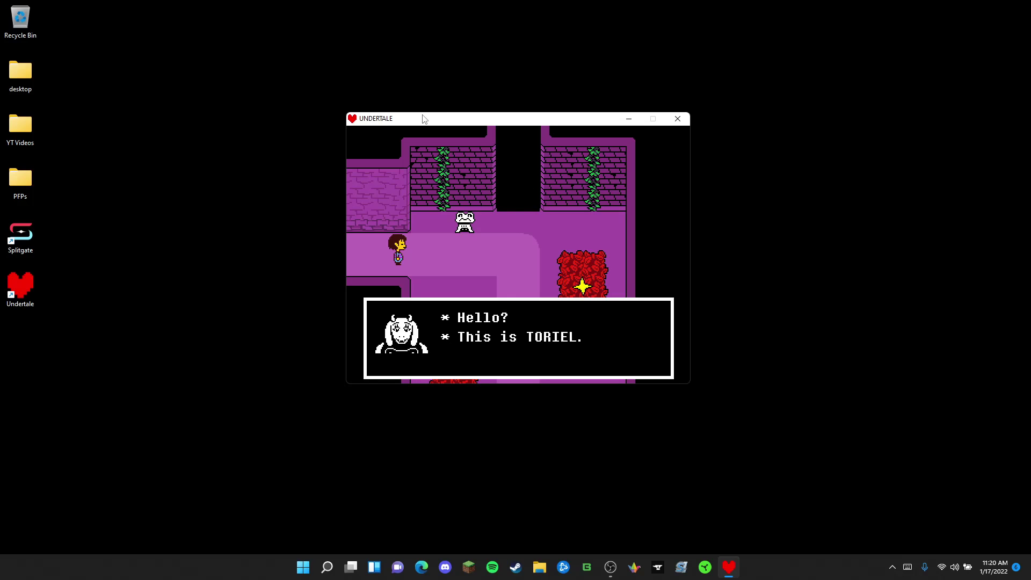
key("z")
key("z")
key("z")
key("z")
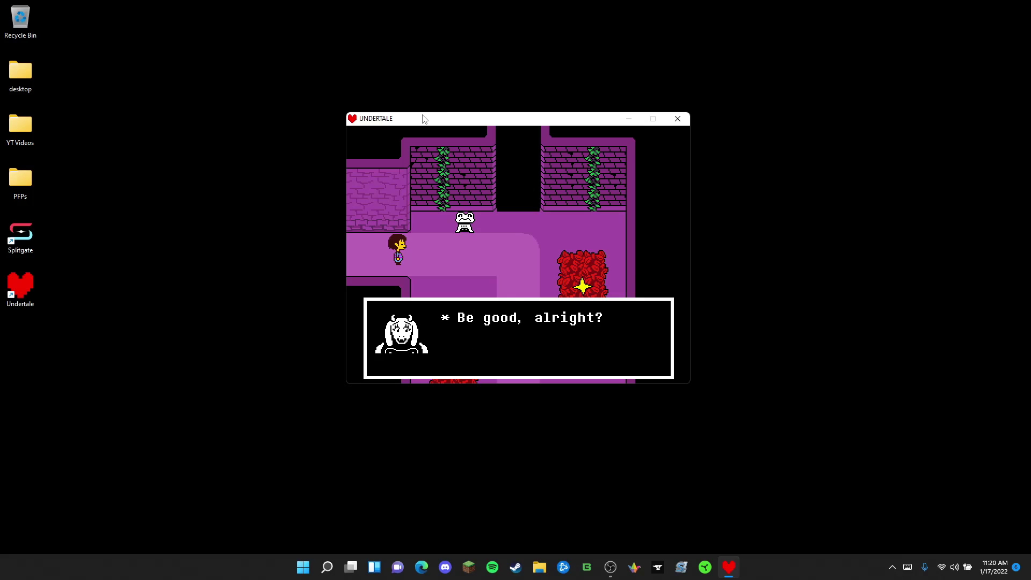
key("z")
key("z")
key("Right")
key("Down")
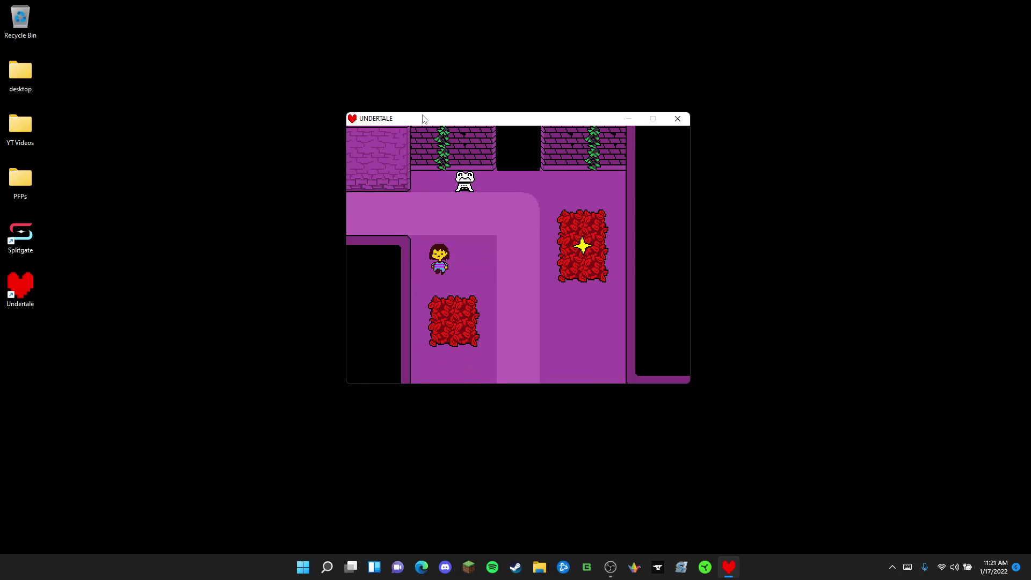
key("Down")
key("Down")
Step: Run into the Froggit near the leaf pile and ACT to compliment it
key("Right")
key("Up")
key("Up")
key("Up")
key("Left")
key("Left")
key("Left")
key("z")
key("z")
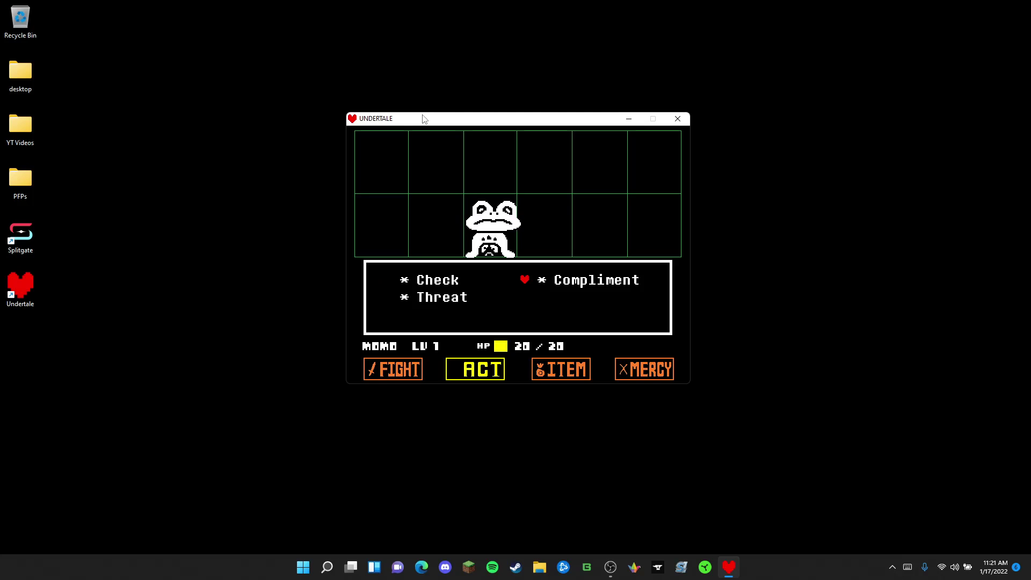
key("z")
key("z")
key("z")
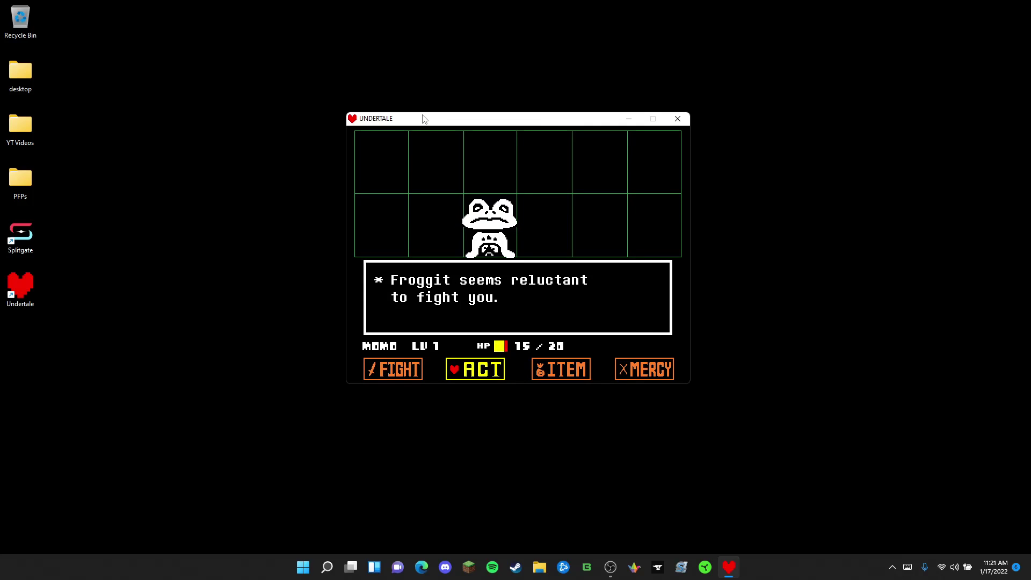
Step: Check the Froggit's stats description, then back out to the main battle choices
key("z")
key("z")
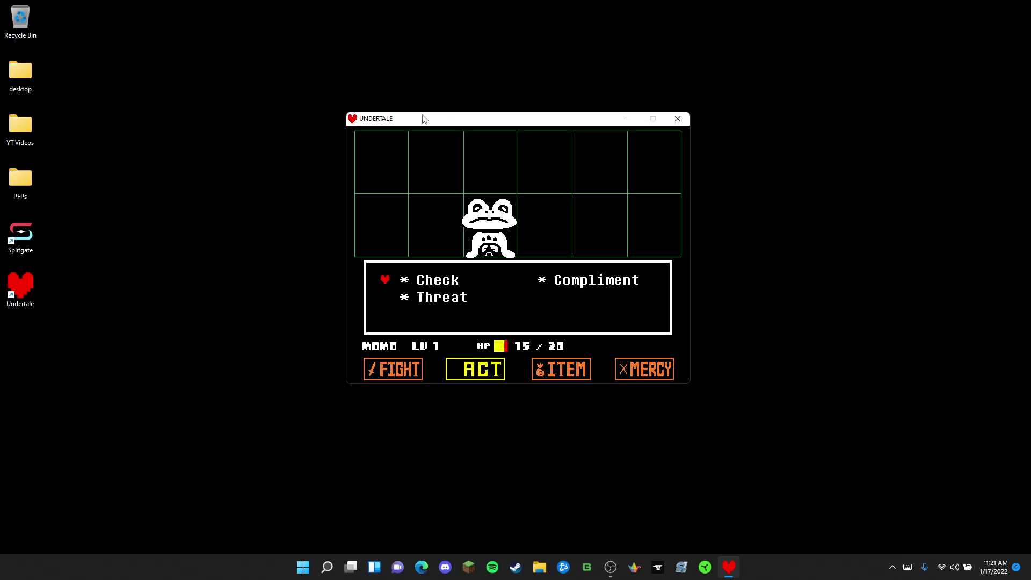
key("z")
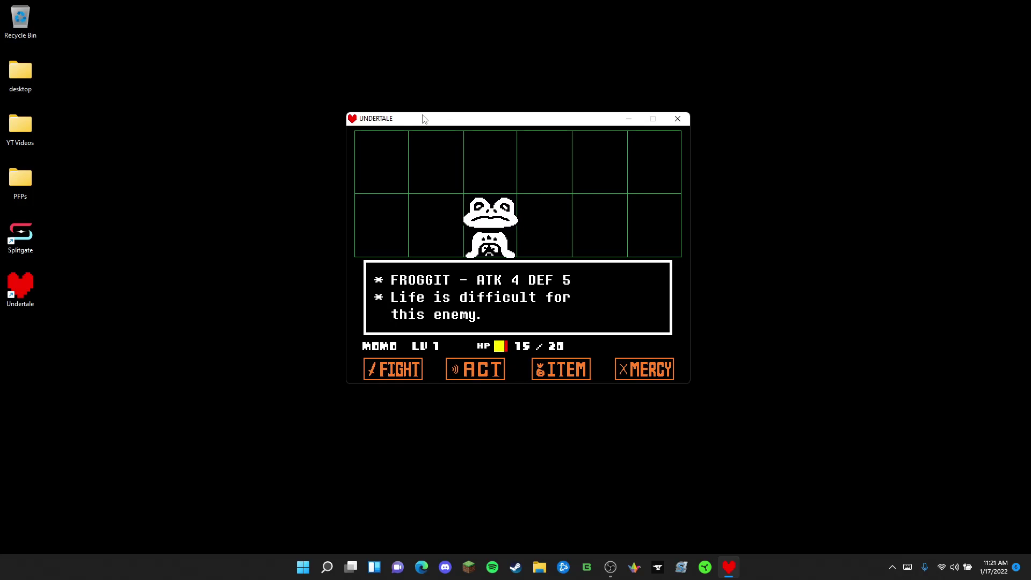
key("z")
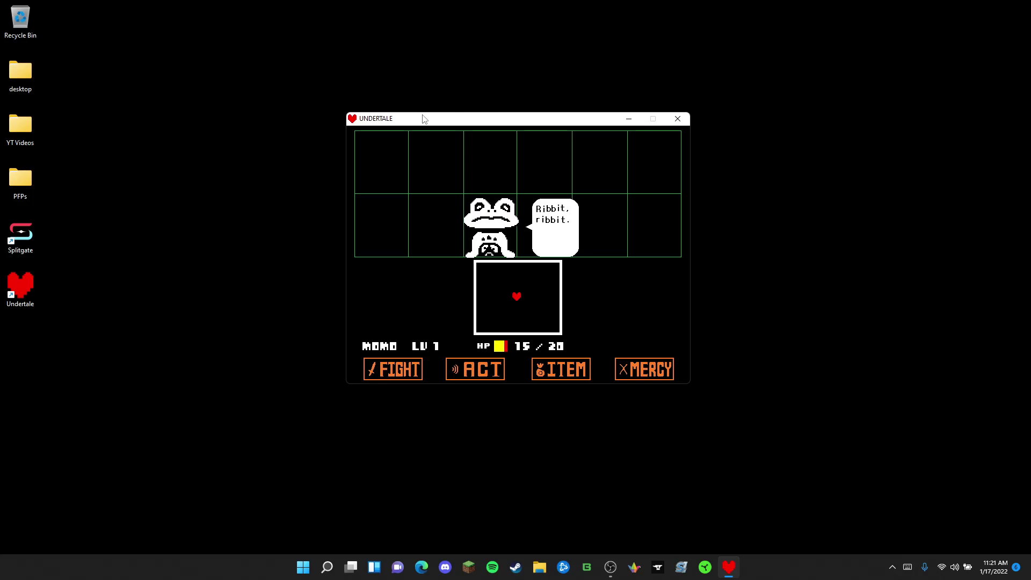
key("z")
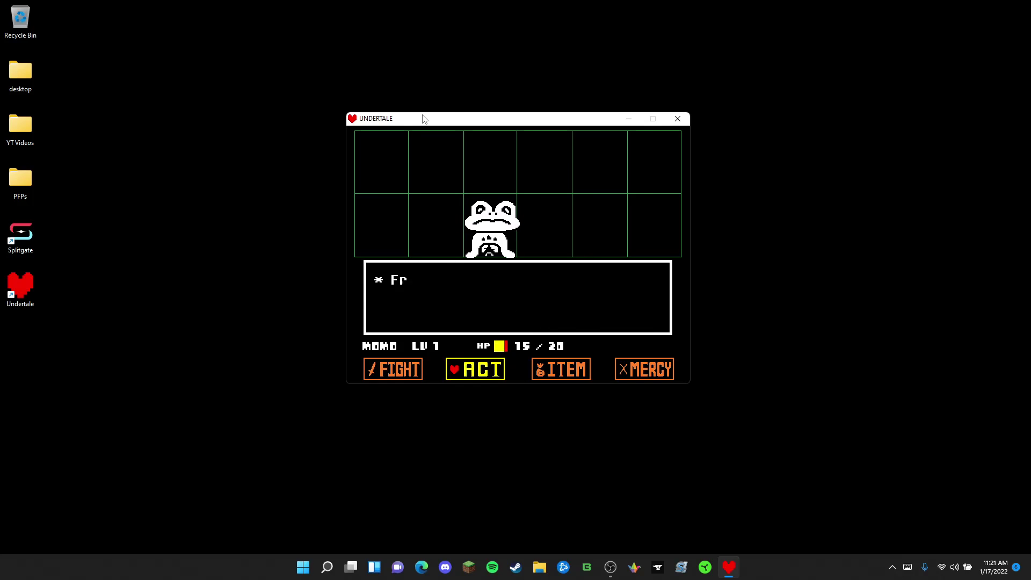
key("z")
key("z")
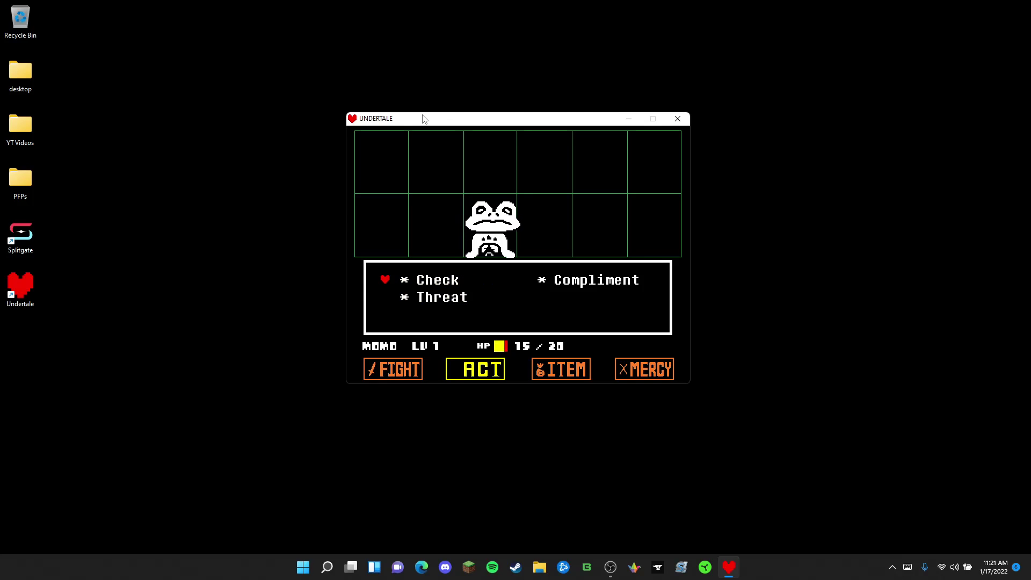
key("x")
key("x")
key("Left")
Step: FIGHT the Froggit, dodge its bullets, and attack again to win 3 EXP and 2 gold
key("z")
key("z")
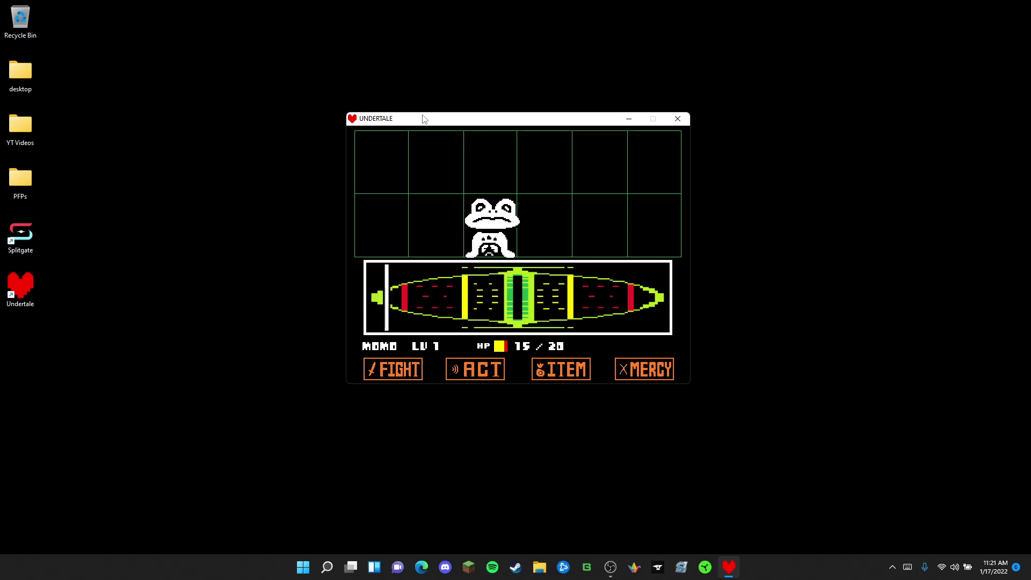
key("z")
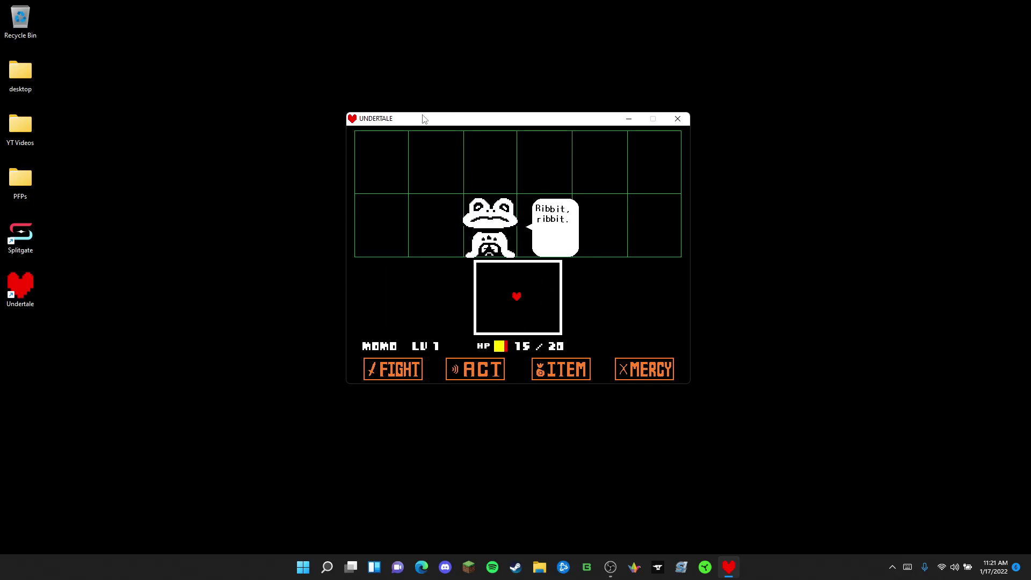
key("z")
key("Up")
key("Right")
key("z")
key("z")
key("z")
key("z")
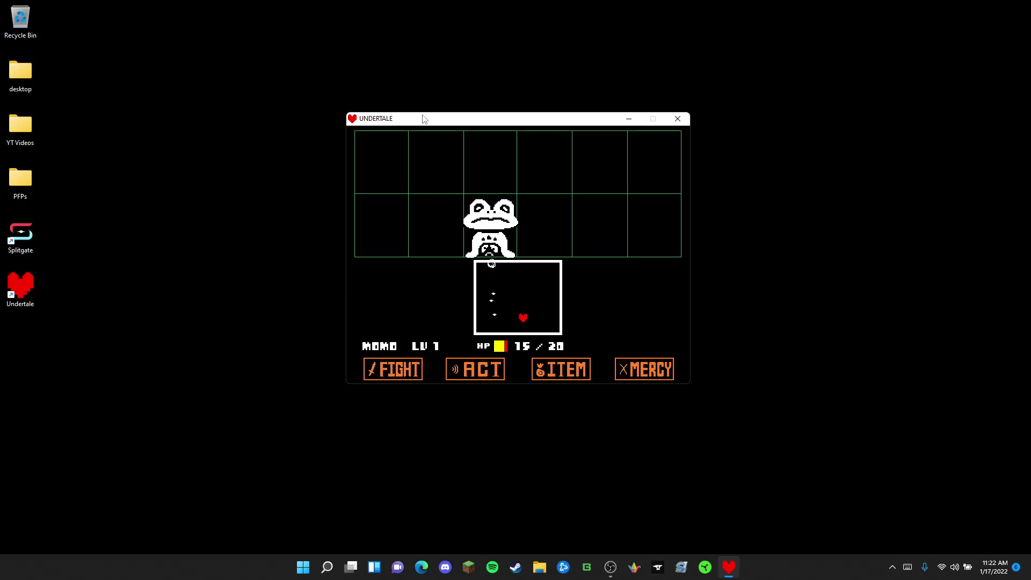
key("z")
key("z")
key("z")
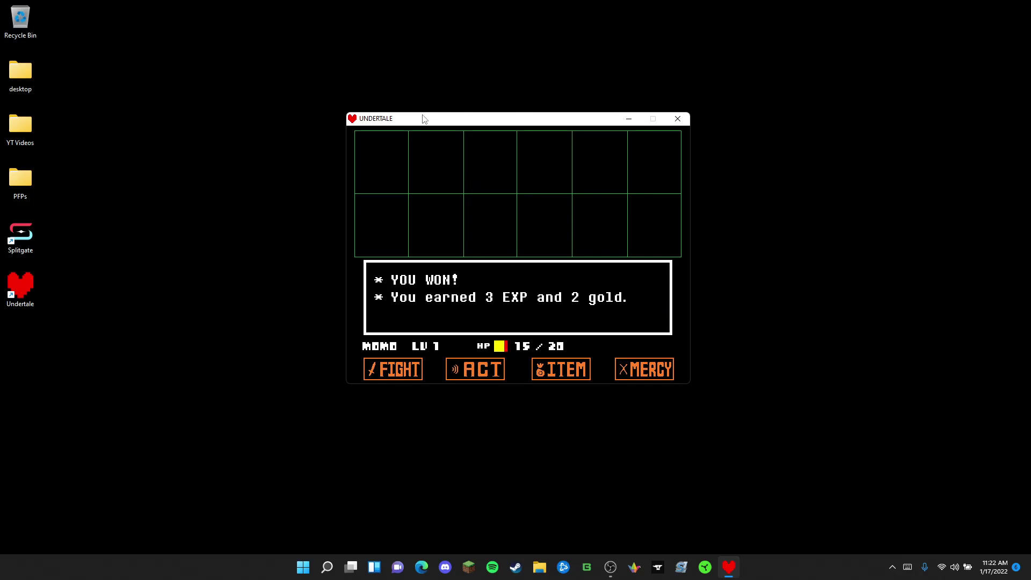
Step: Leave the victory screen, walk to the glowing star and save at Ruins - Leaf Pile
key("z")
key("Down")
key("Left")
key("Up")
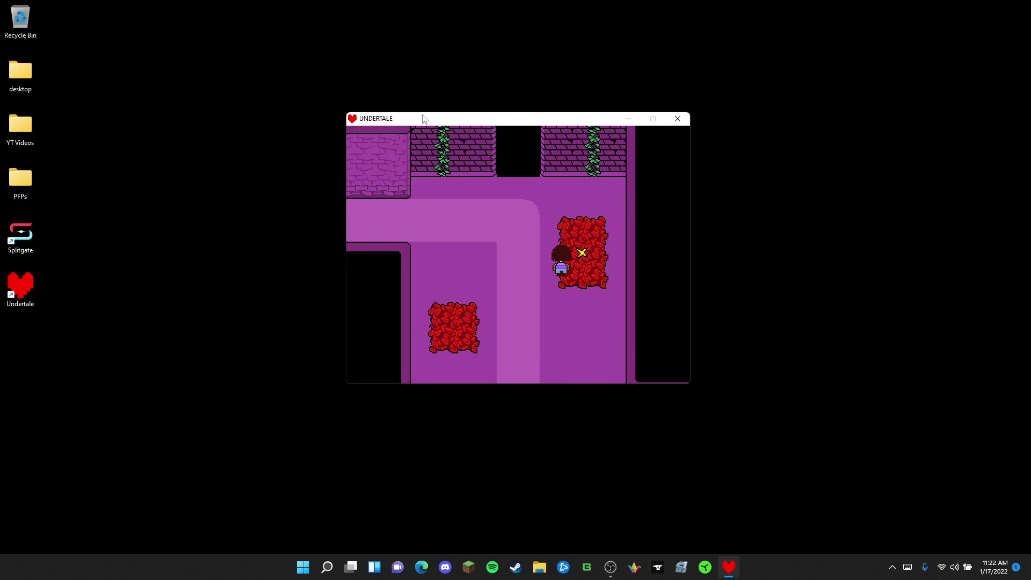
key("Left")
key("Up")
key("Right")
key("z")
key("z")
key("z")
key("z")
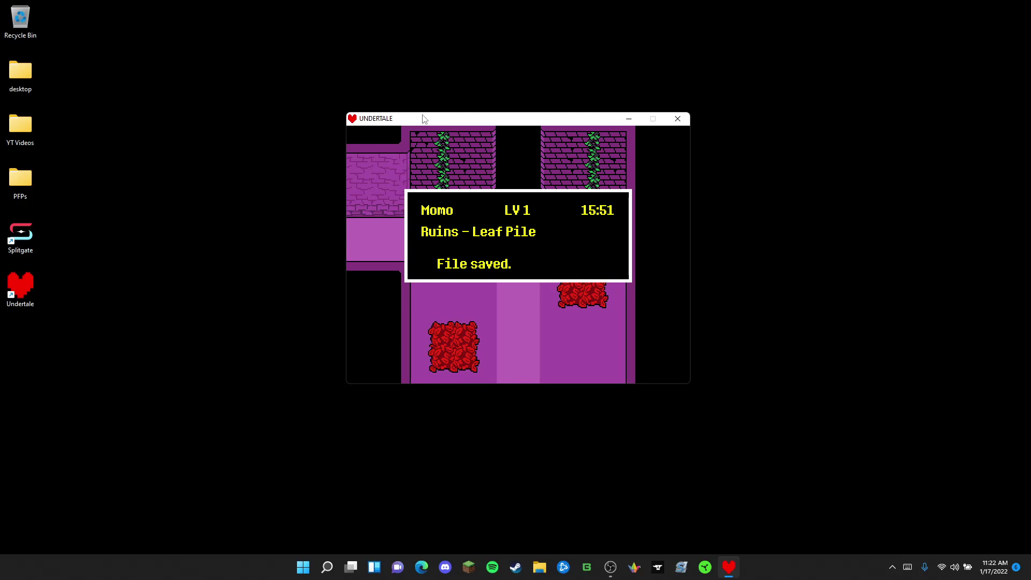
Step: Walk up to the candy pedestal in the next room and take a Monster Candy
key("z")
key("Left")
key("Up")
key("Up")
key("Left")
key("Up")
key("Up")
key("Right")
key("Down")
key("z")
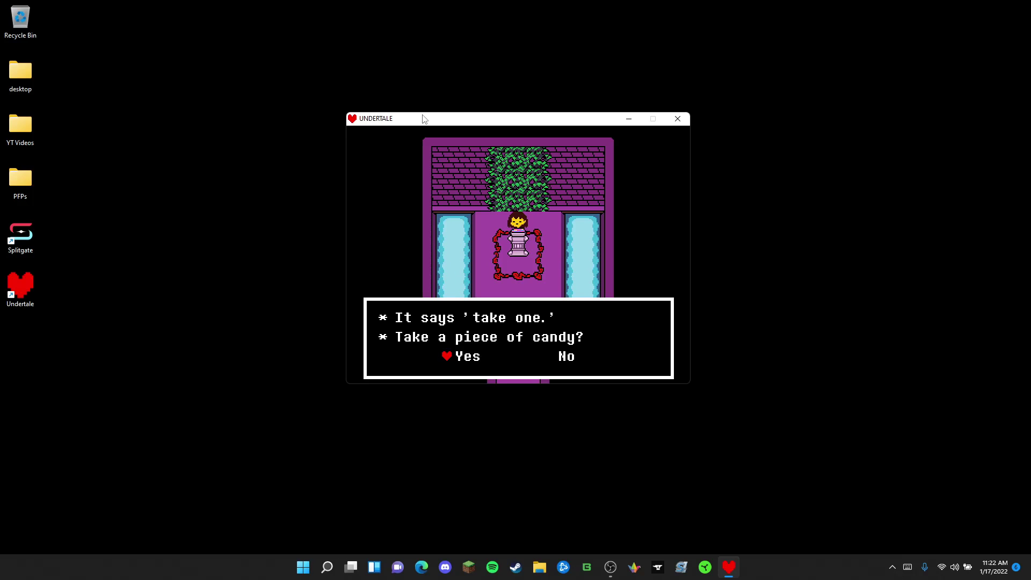
key("z")
key("z")
Step: Check the Monster Candy in the ITEM list, then walk back down to the red-leaf room
key("Right")
key("Down")
key("c")
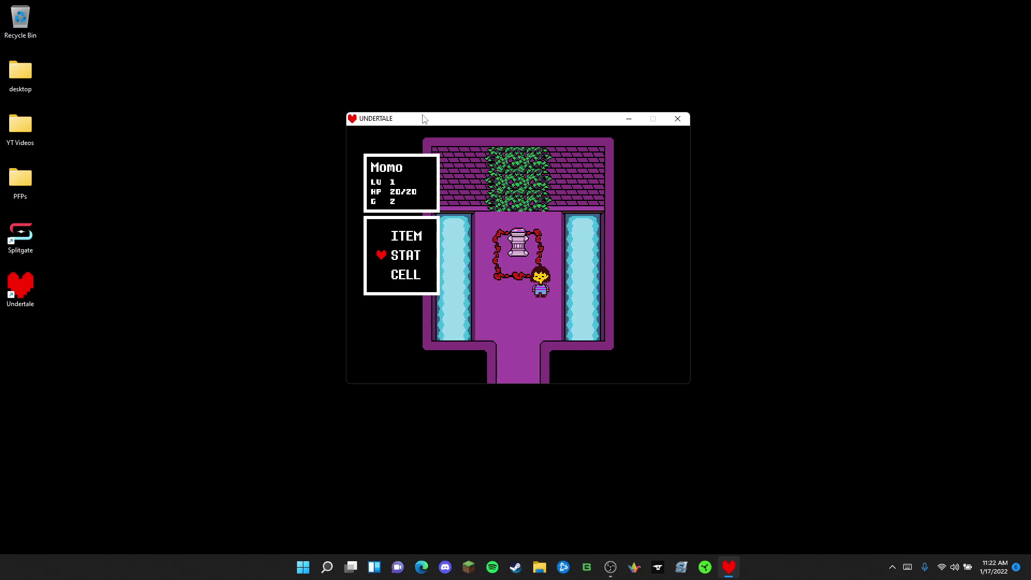
key("Up")
key("z")
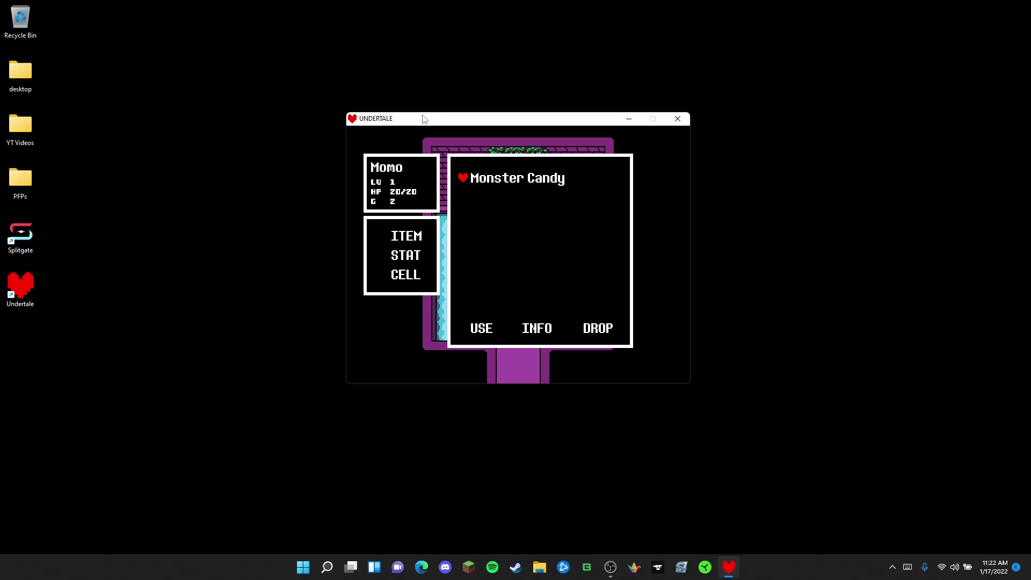
key("x")
key("x")
key("Down")
key("Left")
key("Down")
key("Down")
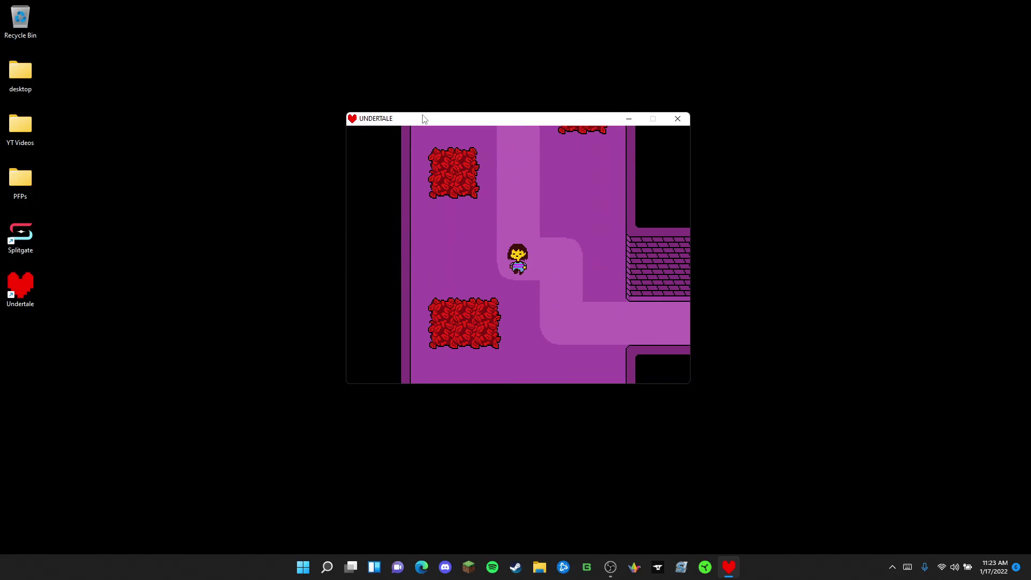
Step: Walk right into a second Froggit battle and eat the Monster Candy to max HP
key("Right")
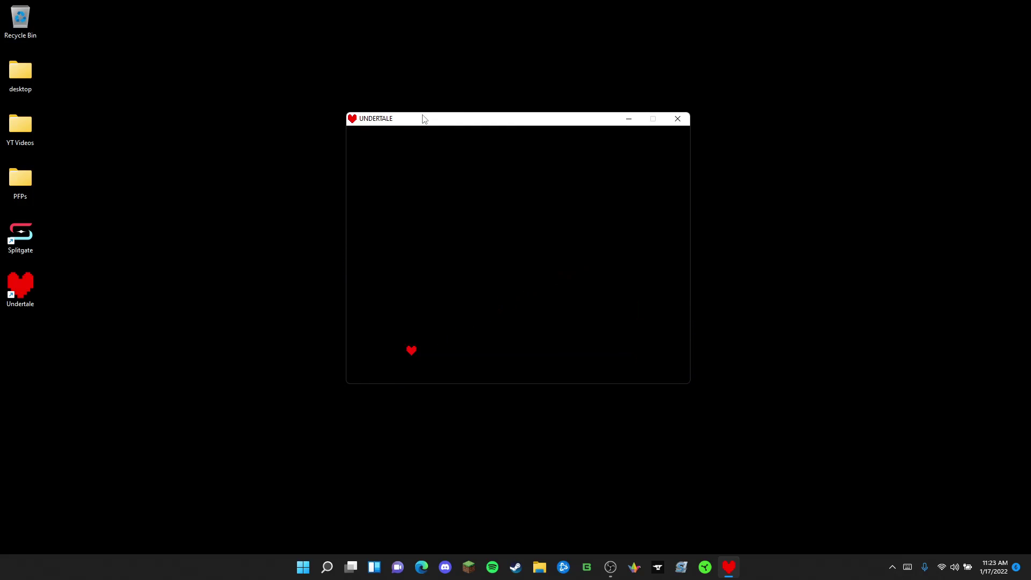
key("Right")
key("Right")
key("z")
key("z")
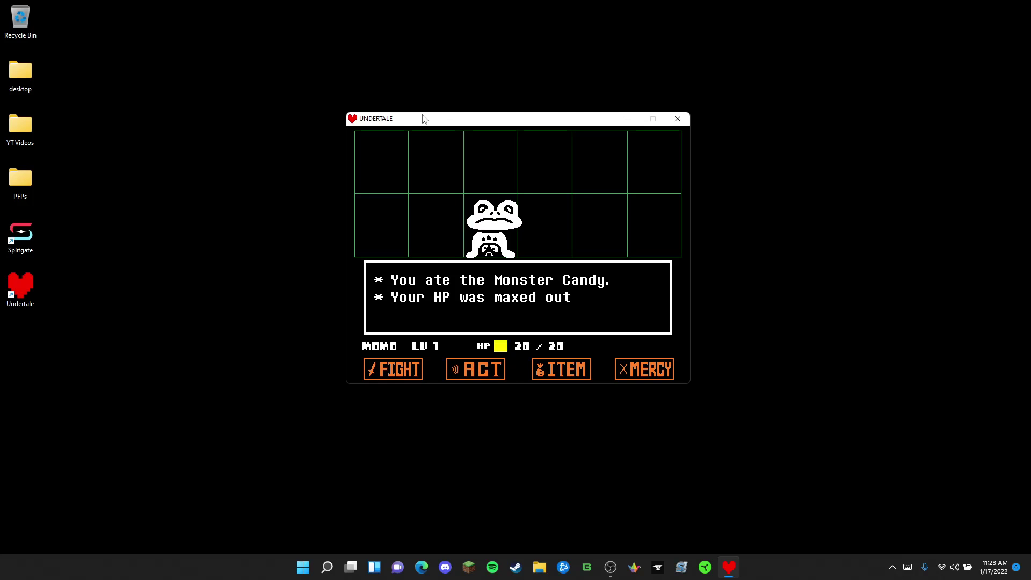
key("z")
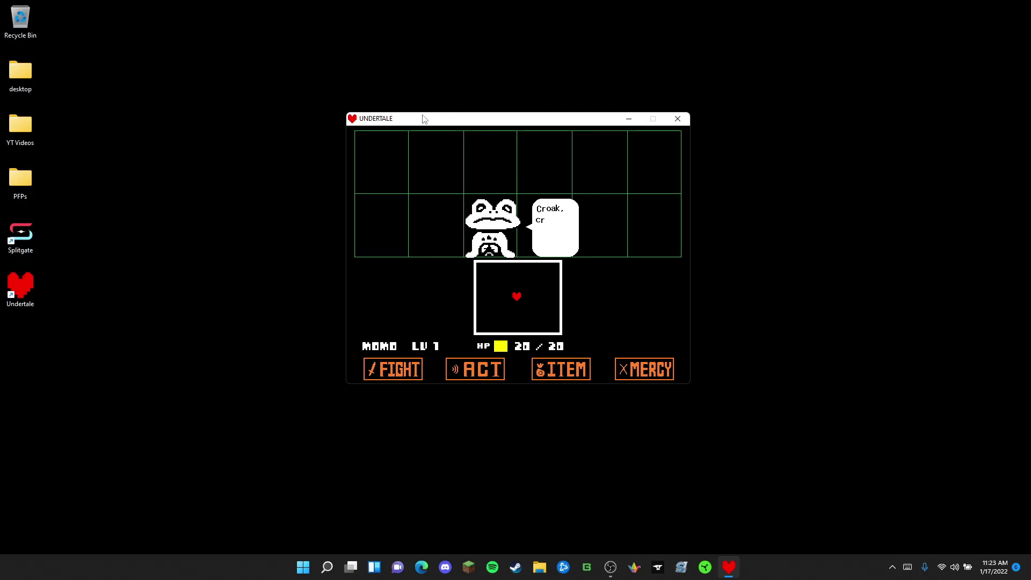
key("z")
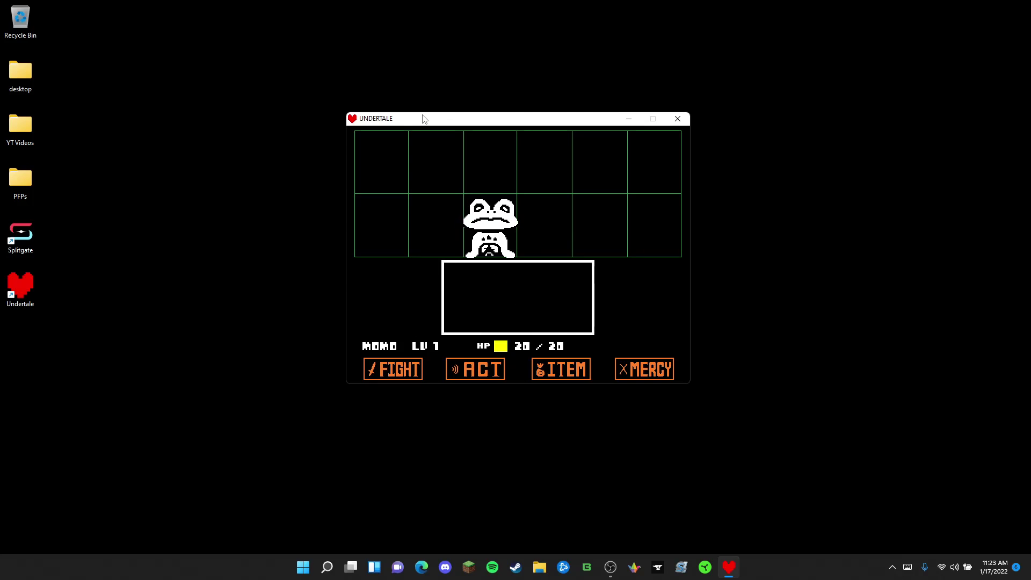
Step: FIGHT the Froggit, dodge its attack, land the timed strike and win 3 EXP and 2 gold
key("Left")
key("Left")
key("z")
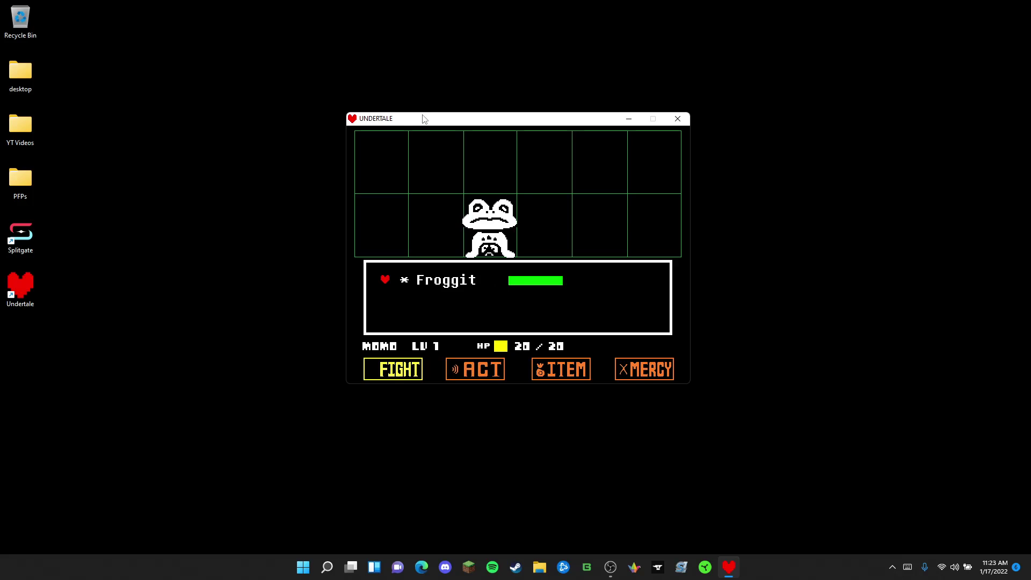
key("z")
key("z")
key("Down")
key("Right")
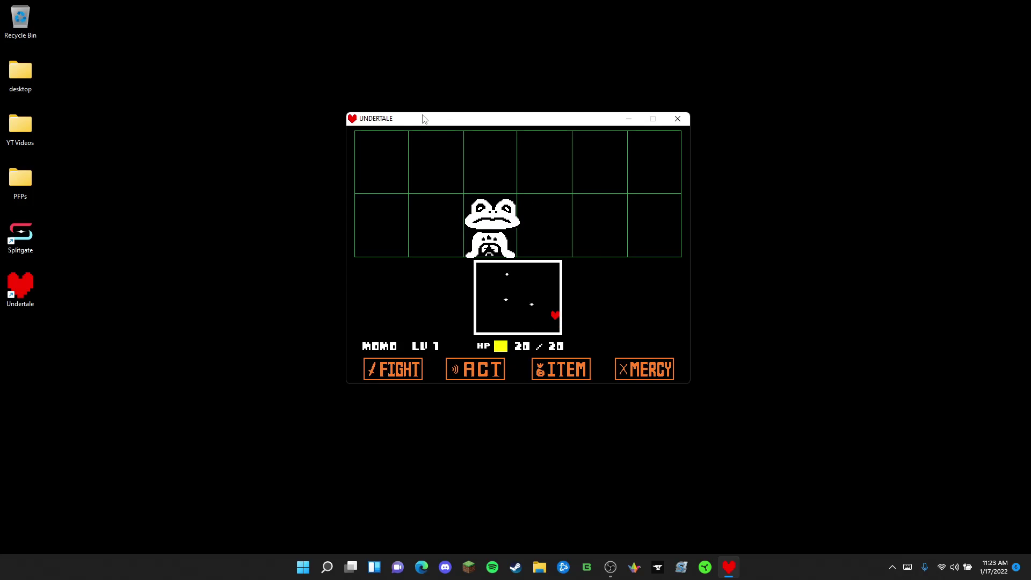
key("Up")
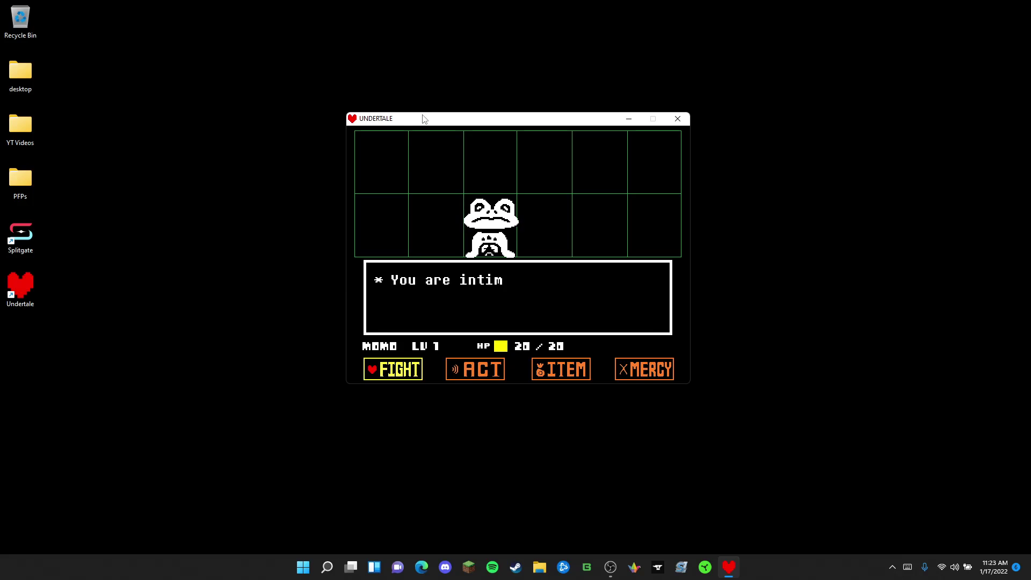
key("z")
key("z")
key("z")
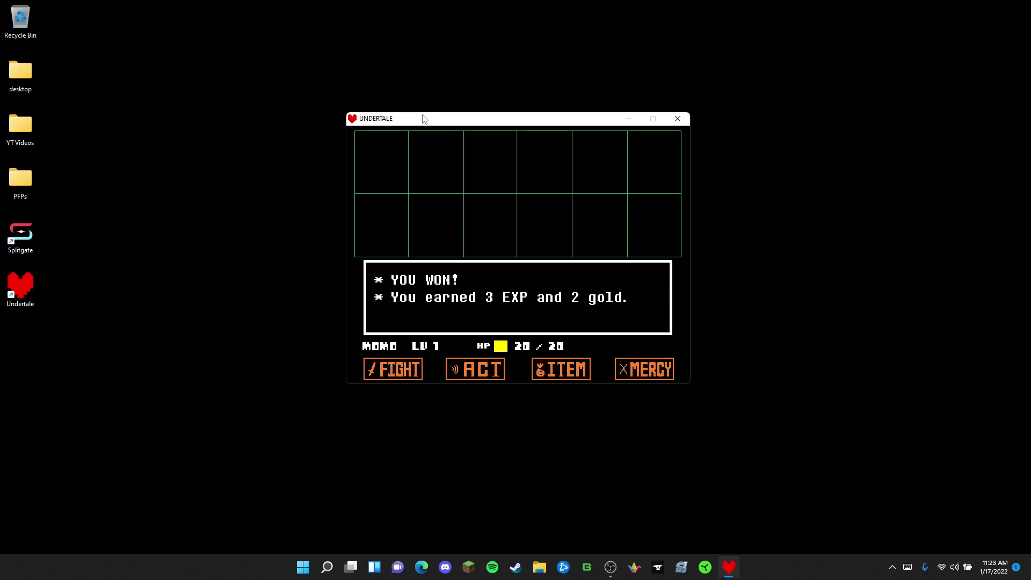
key("z")
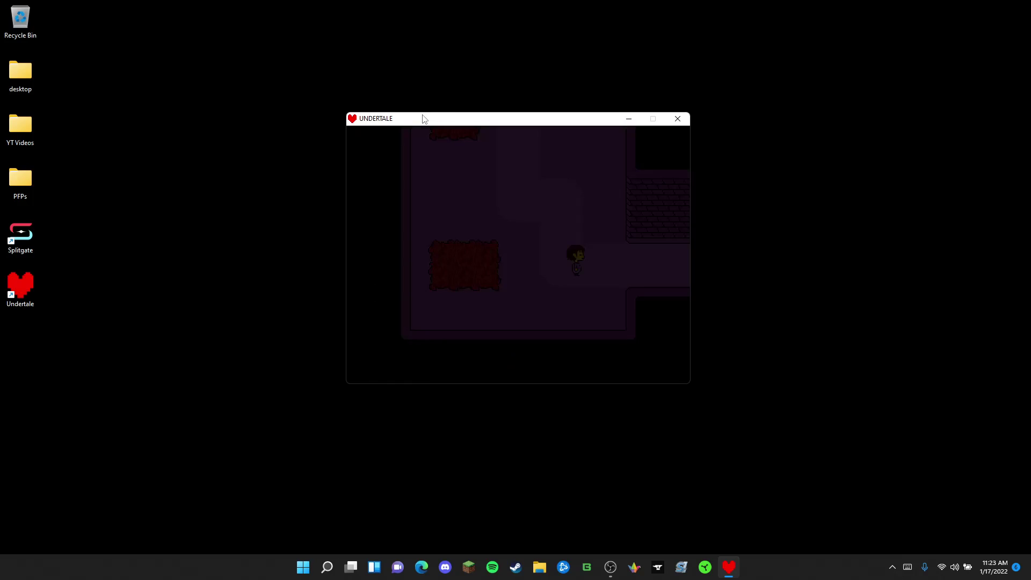
Step: Walk Frisk across the leaves, up the left doorway and down onto the red-leaf strip until a Whimsun appears
key("Right")
key("Right")
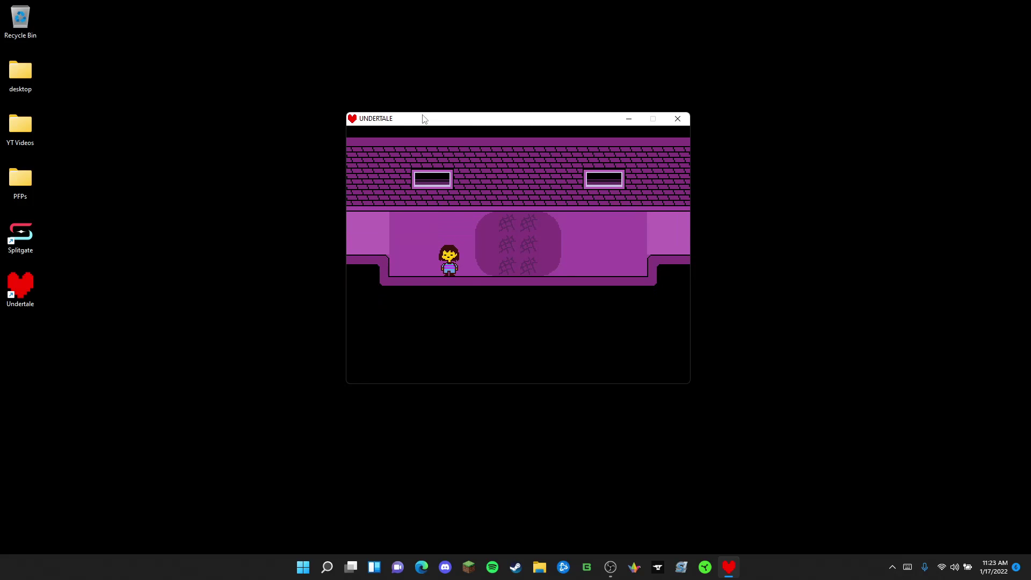
key("Right")
key("Up")
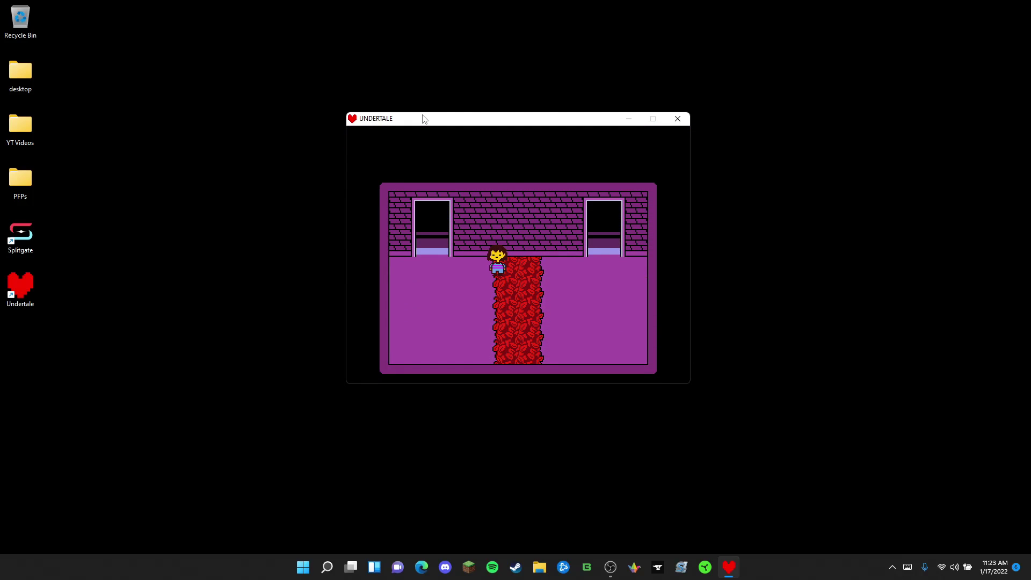
key("Left")
key("Up")
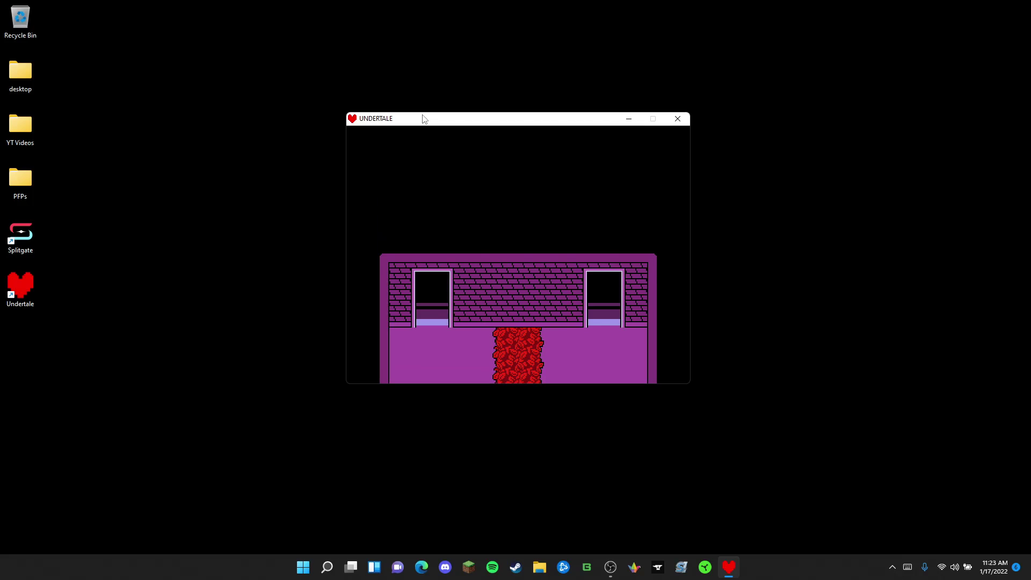
key("Right")
key("Down")
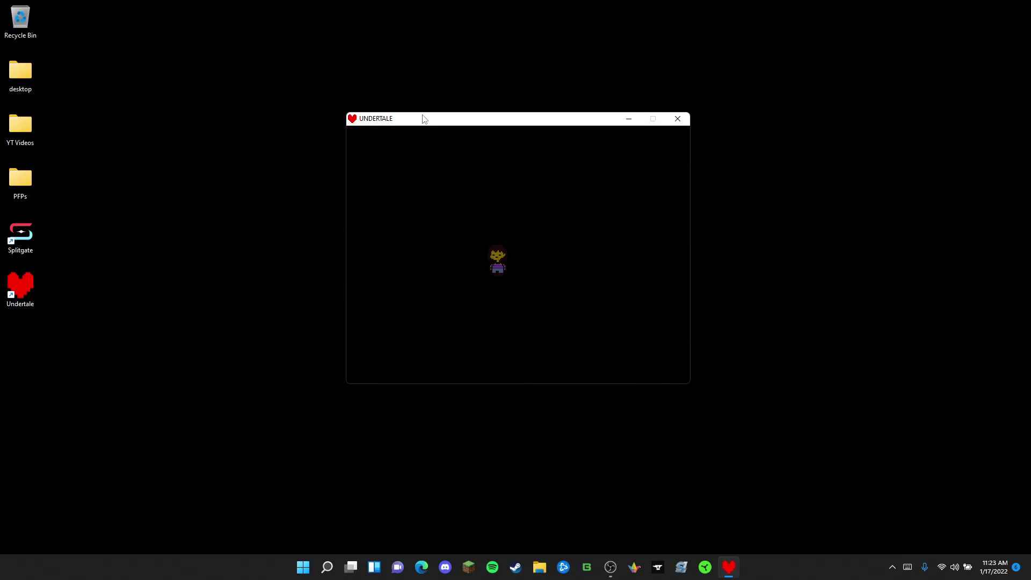
key("Down")
key("Right")
key("Right")
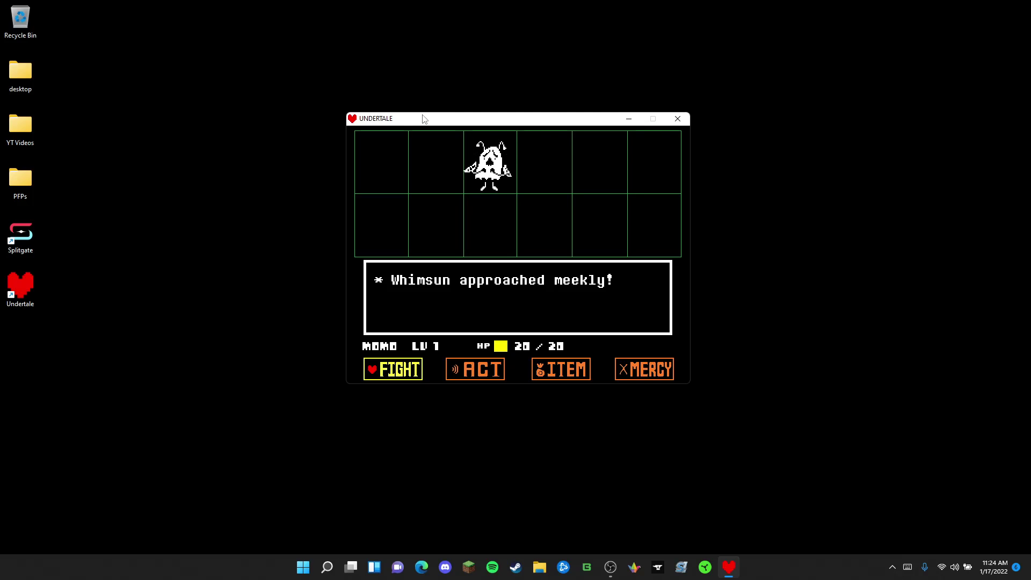
Step: ACT to console the Whimsun for a 0 EXP, 0 gold win, then walk right into the corridor
key("Right")
key("z")
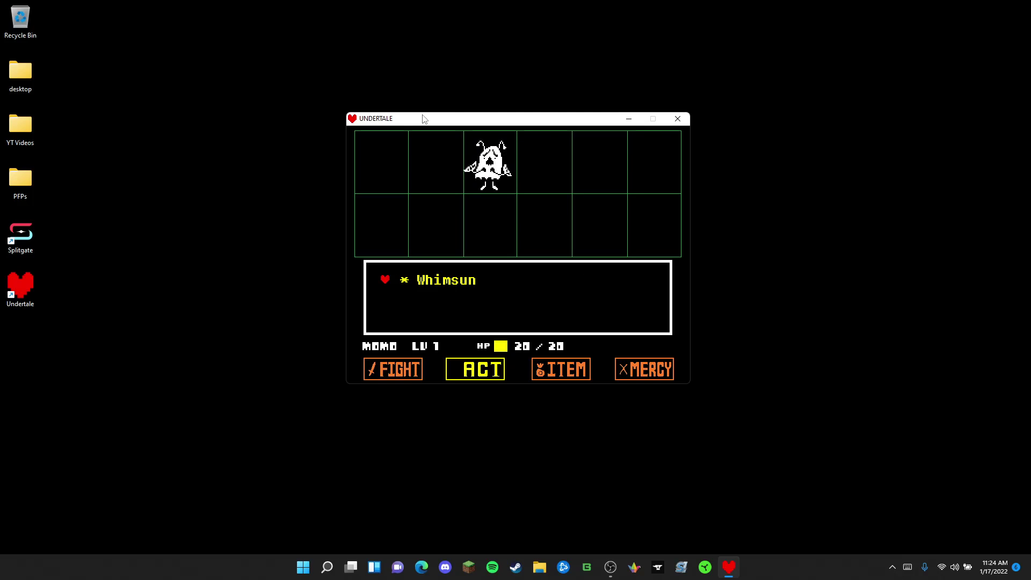
key("z")
key("Right")
key("z")
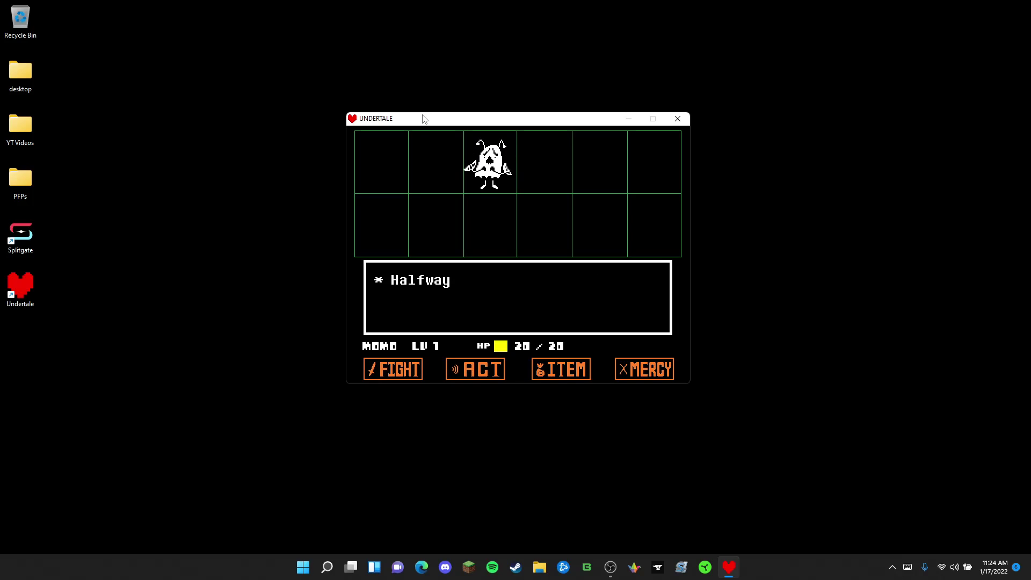
key("z")
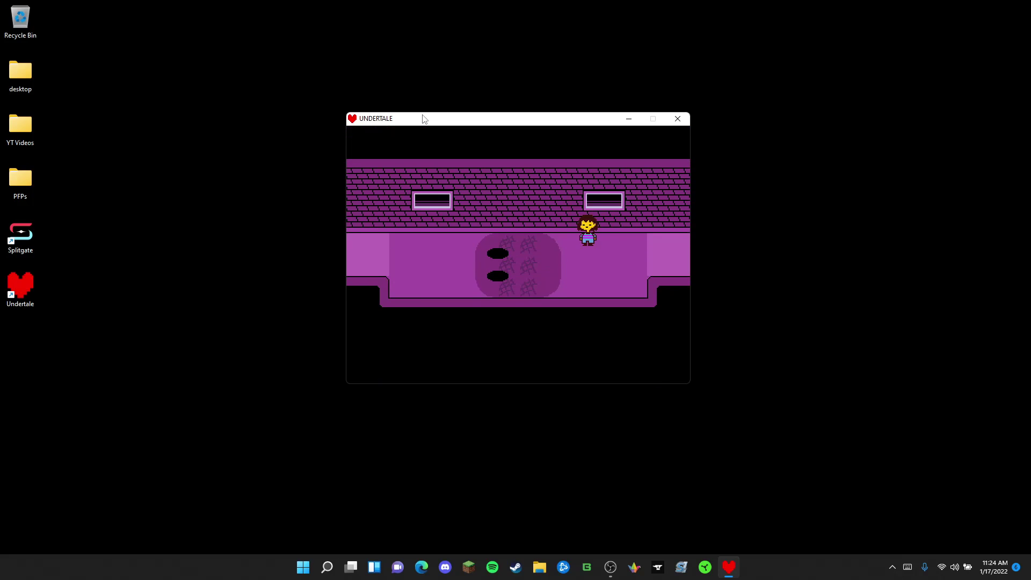
key("Right")
Step: Get through Toriel's first phone call, answering Yes to preferring cinnamon
key("z")
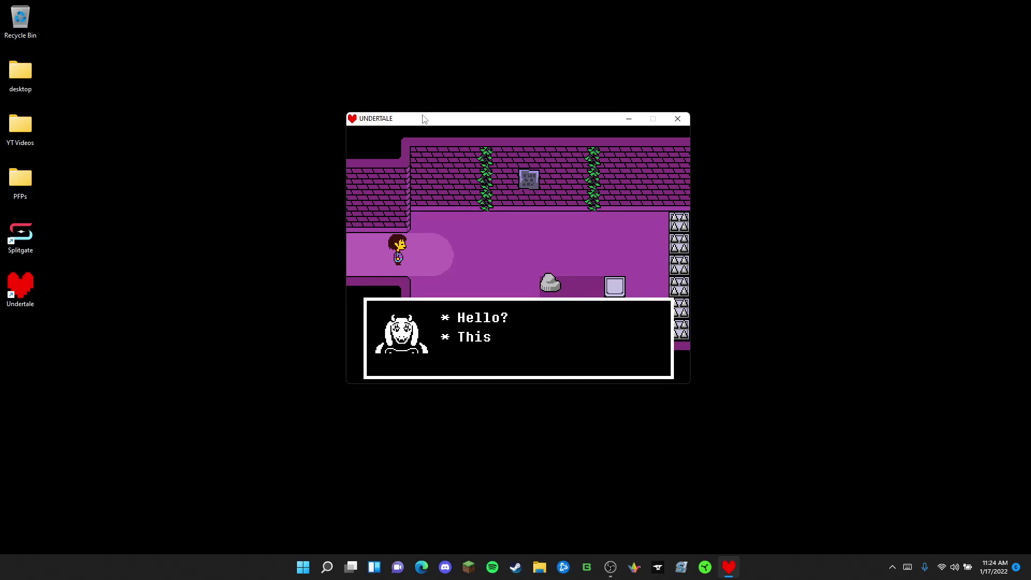
key("z")
key("z")
key("z")
key("z")
key("z")
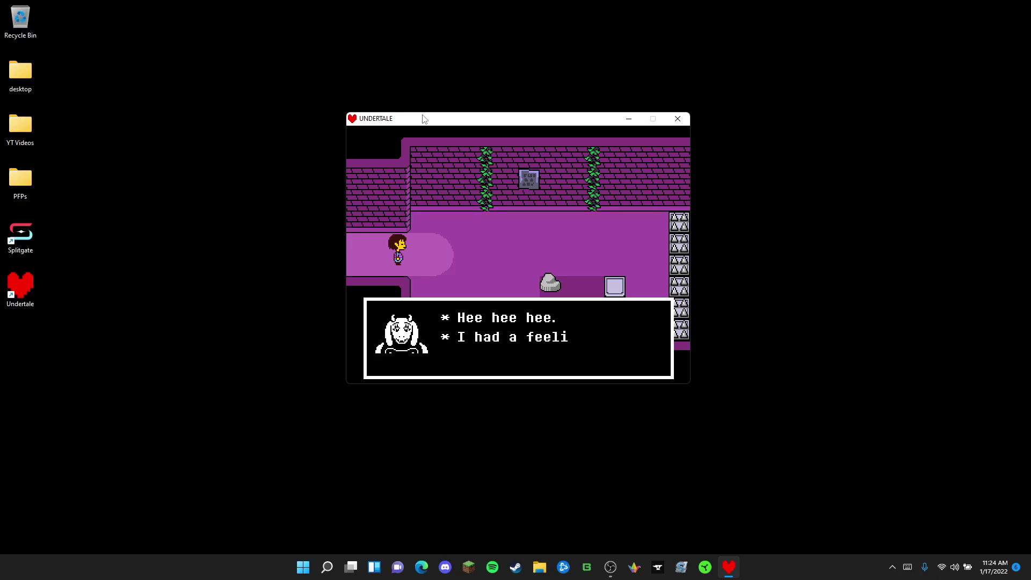
key("z")
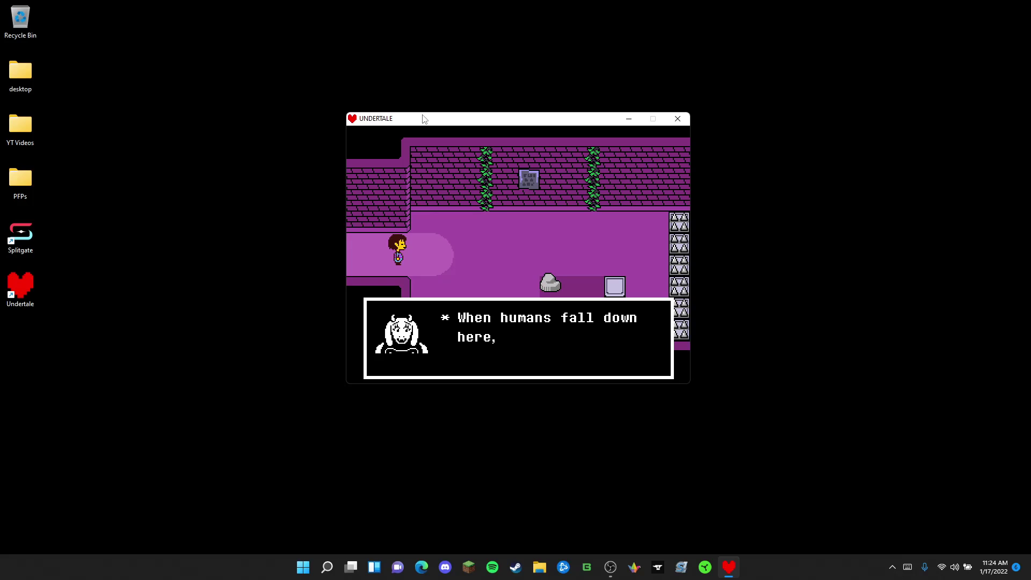
key("z")
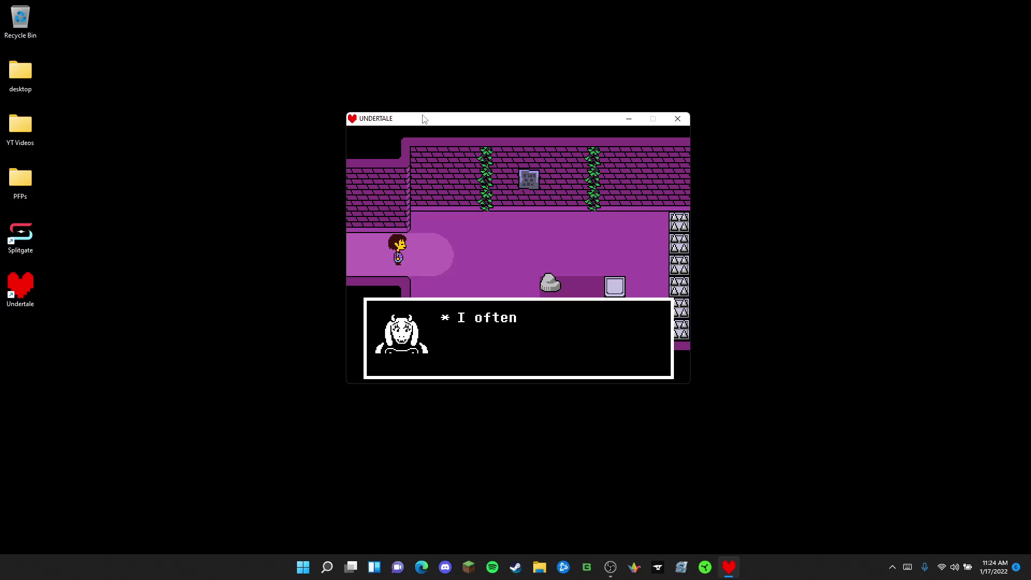
key("z")
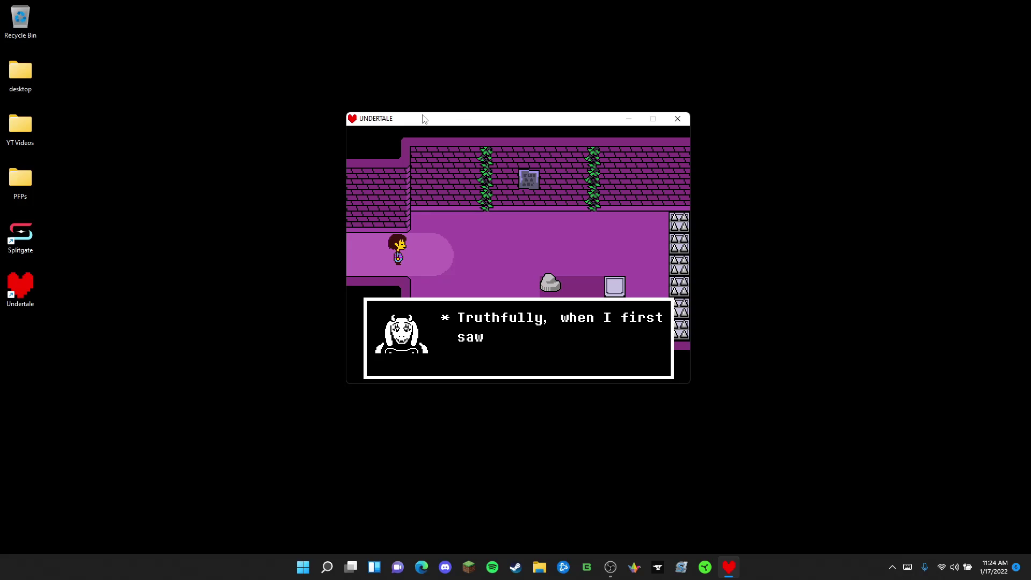
key("z")
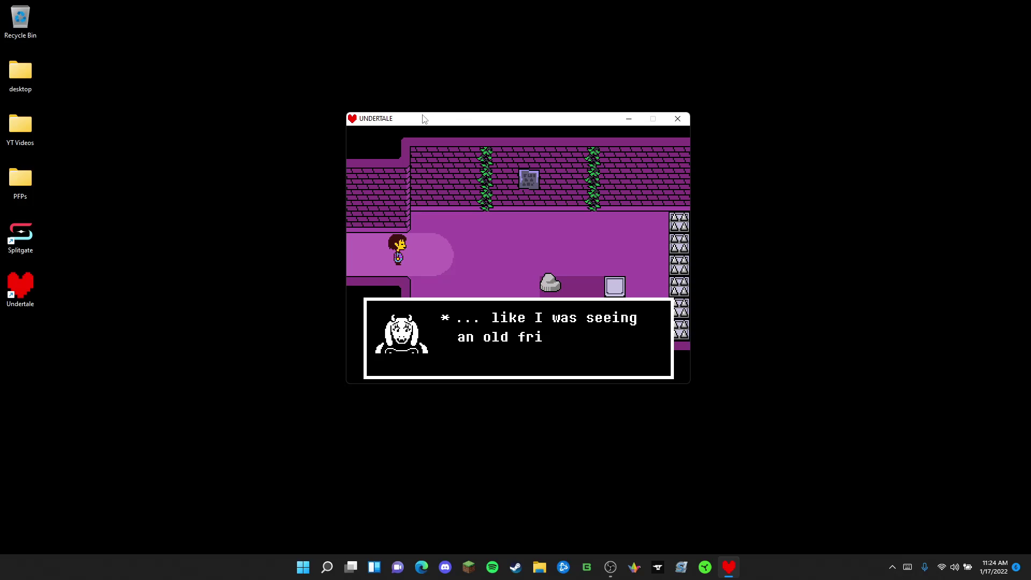
key("z")
key("z")
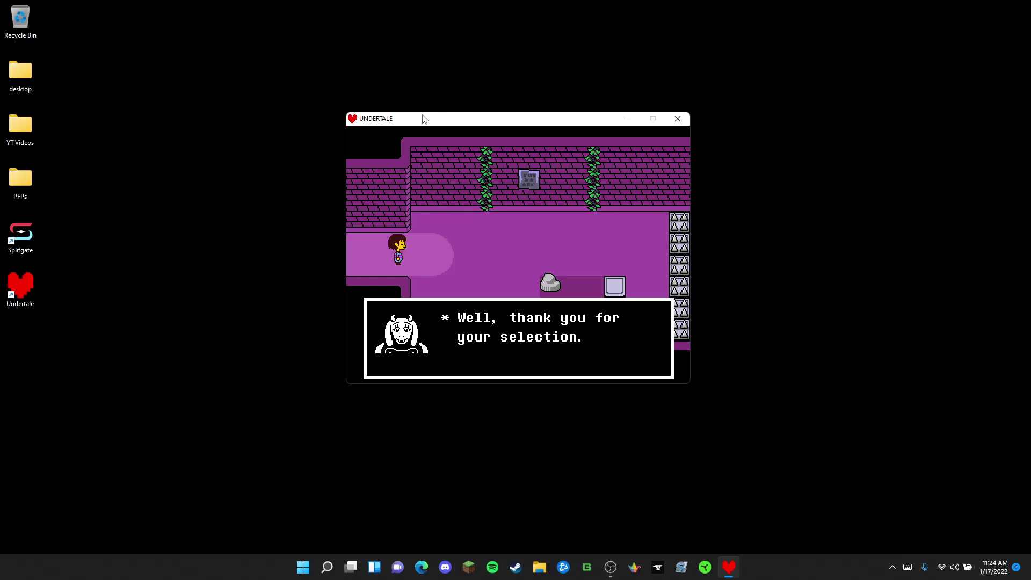
key("z")
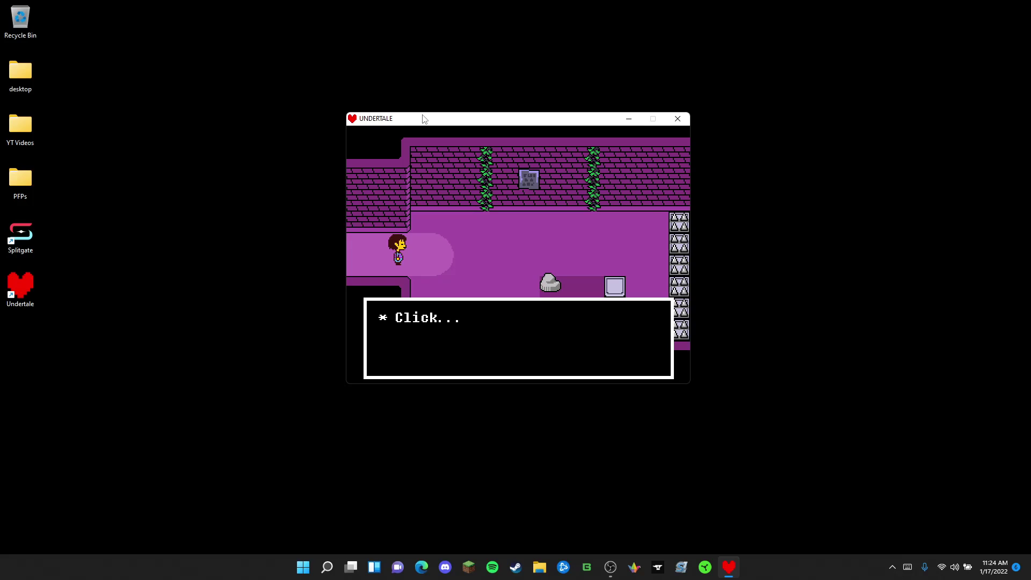
key("z")
Step: Walk right and sit through Toriel's second call about butterscotch until it ends
key("Right")
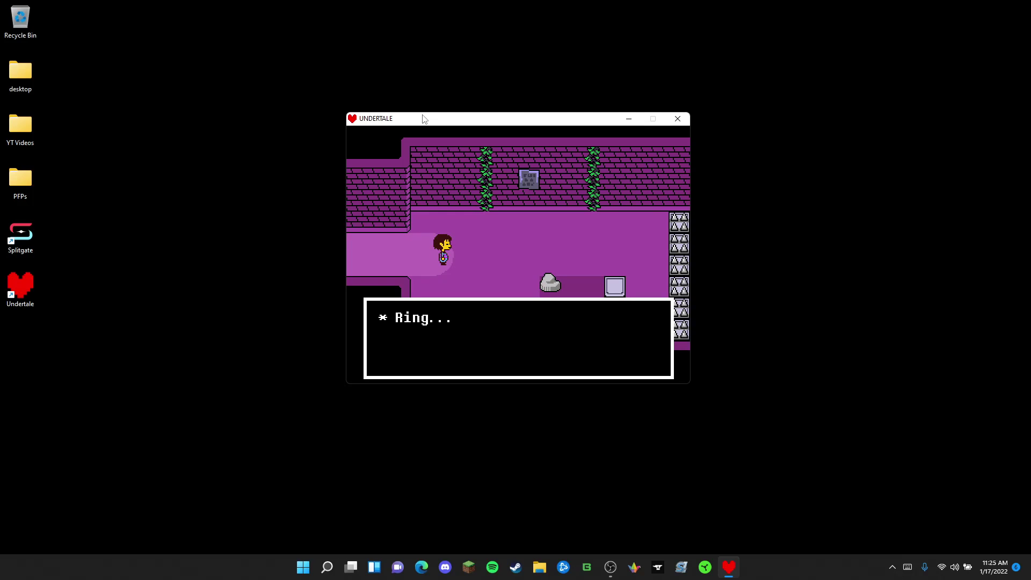
key("z")
key("z")
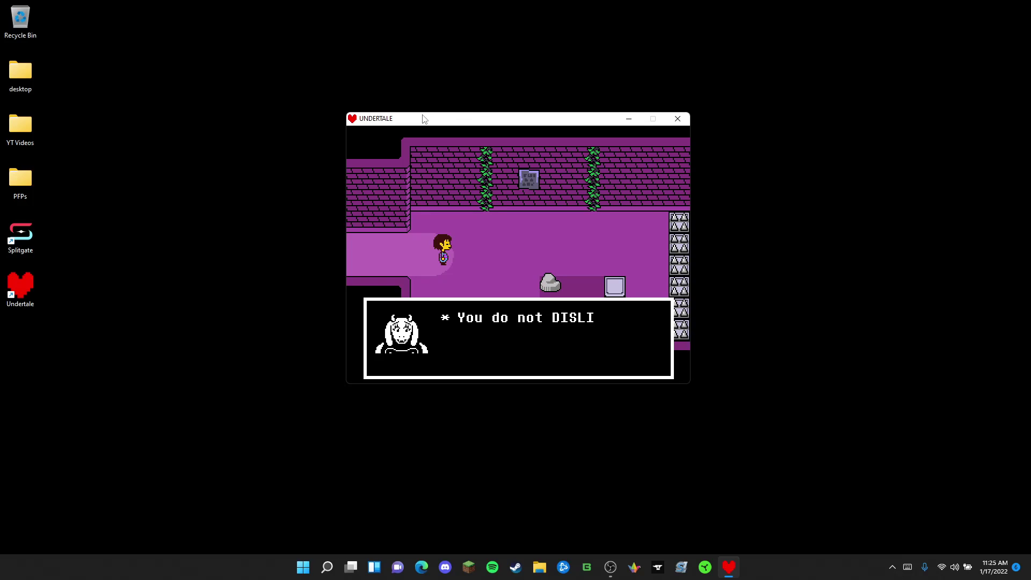
key("z")
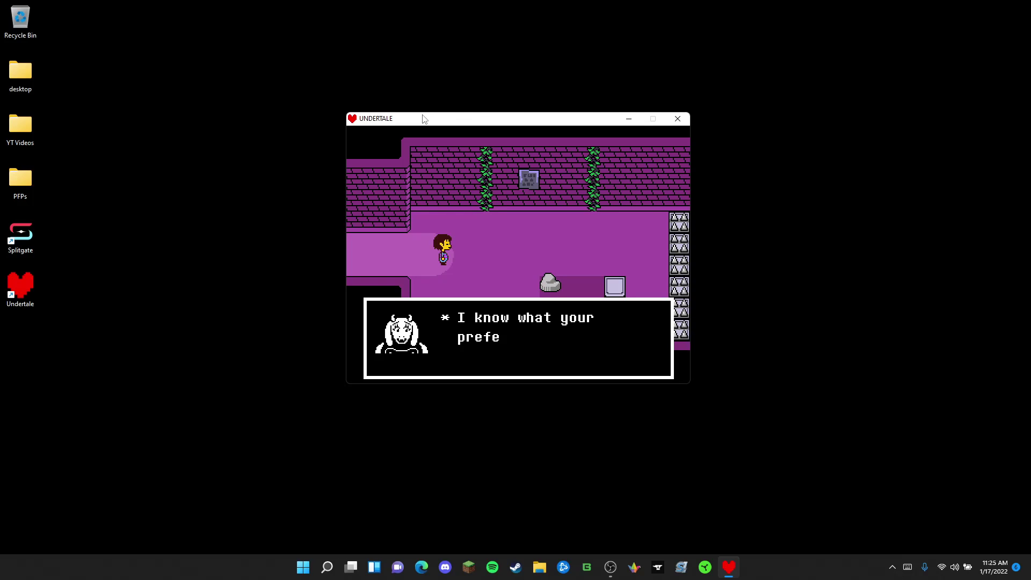
key("z")
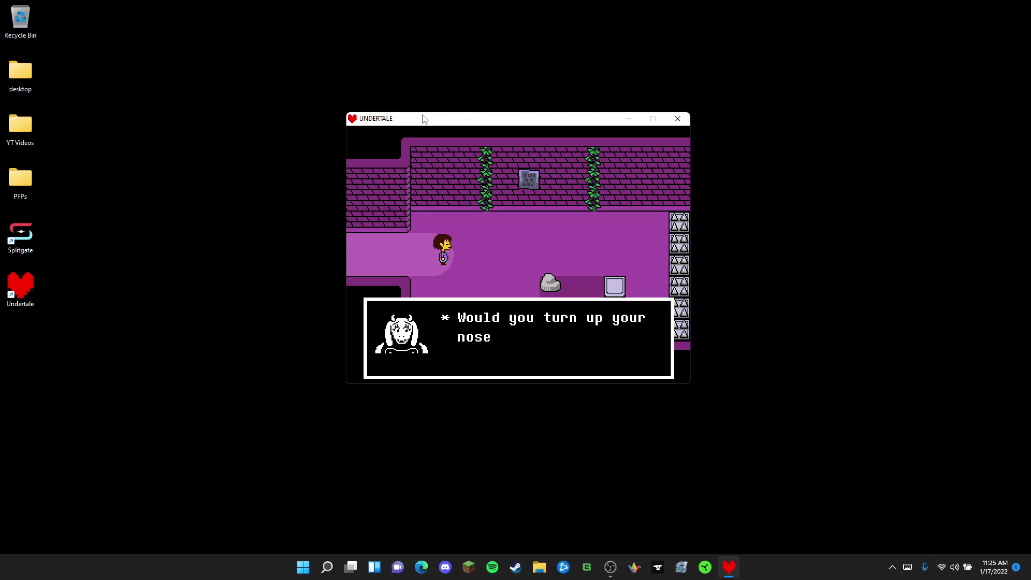
key("z")
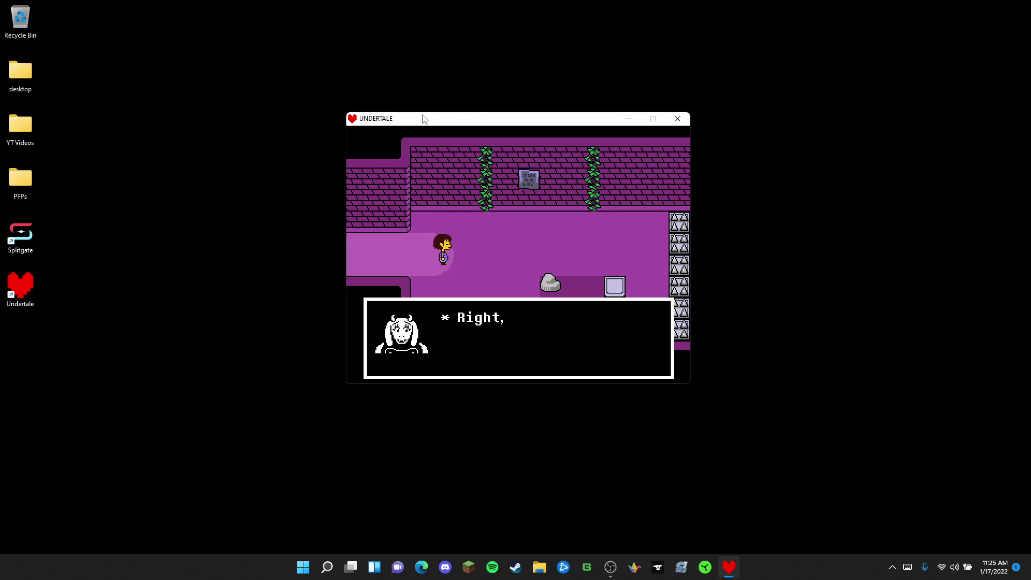
key("z")
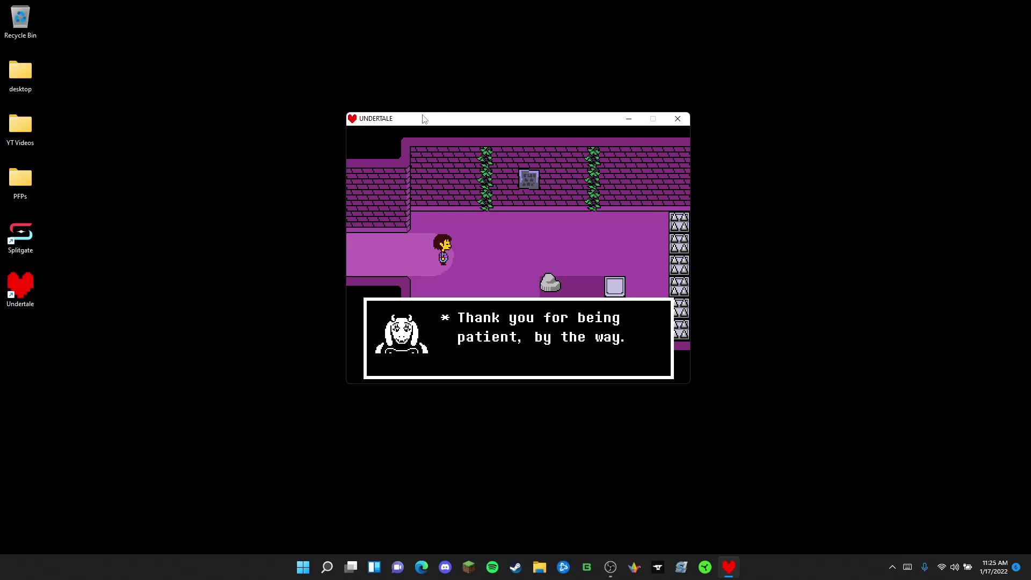
key("z")
key("z")
Step: Walk around to the left of the rock and push it right, setting off an encounter
key("Right")
key("Down")
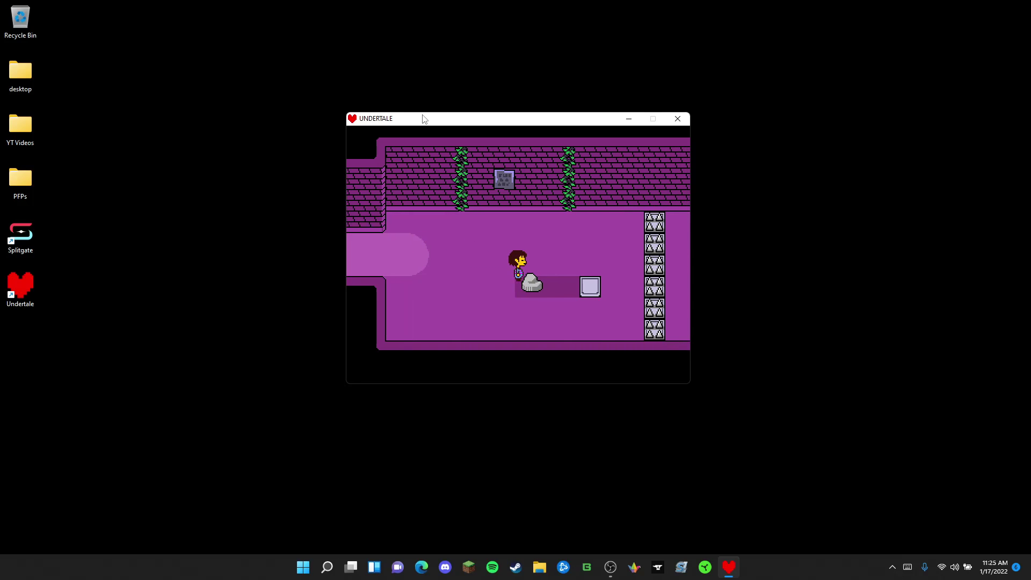
key("Up")
key("Left")
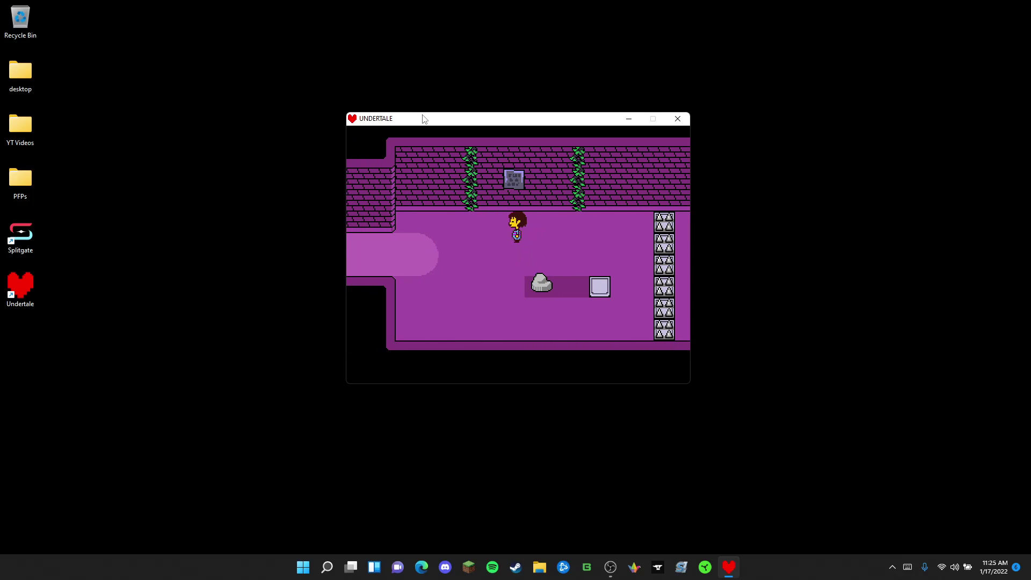
key("Down")
key("Right")
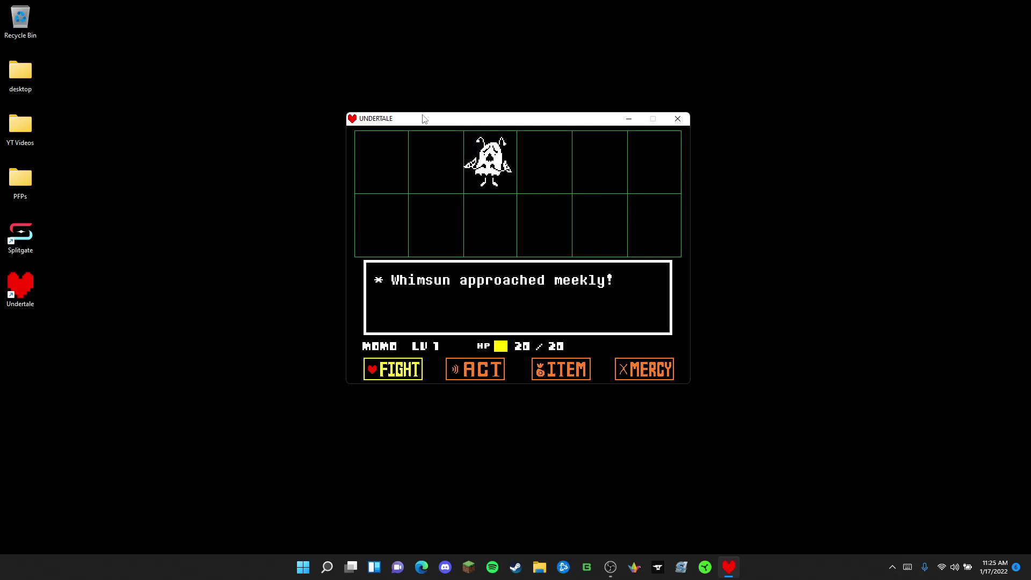
Step: Back out of FIGHT and use ACT on Whimsun to frighten it, then sit through its turn
key("z")
key("x")
key("Right")
key("z")
key("z")
key("z")
key("z")
key("z")
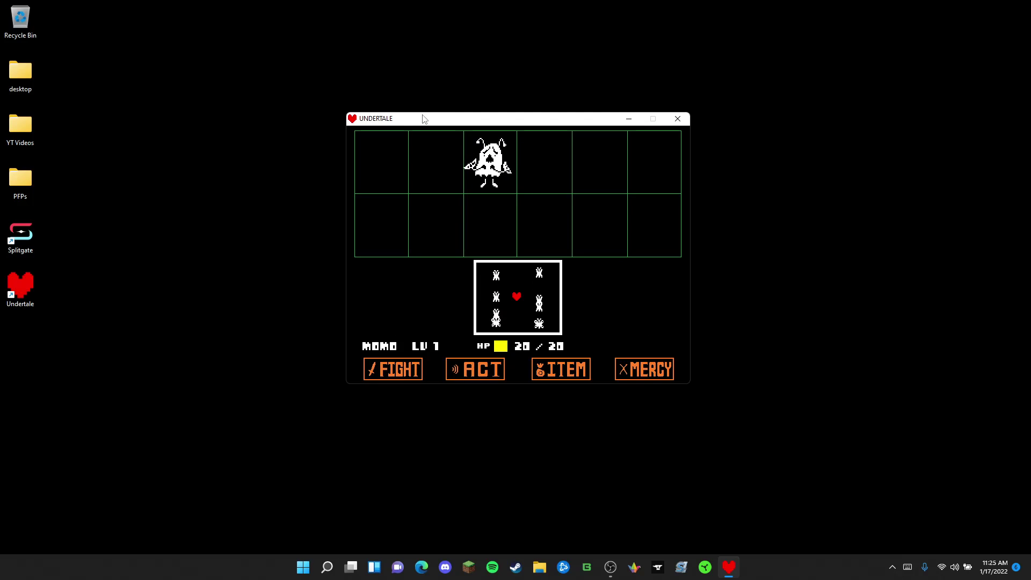
key("Left")
key("Right")
key("z")
key("z")
key("z")
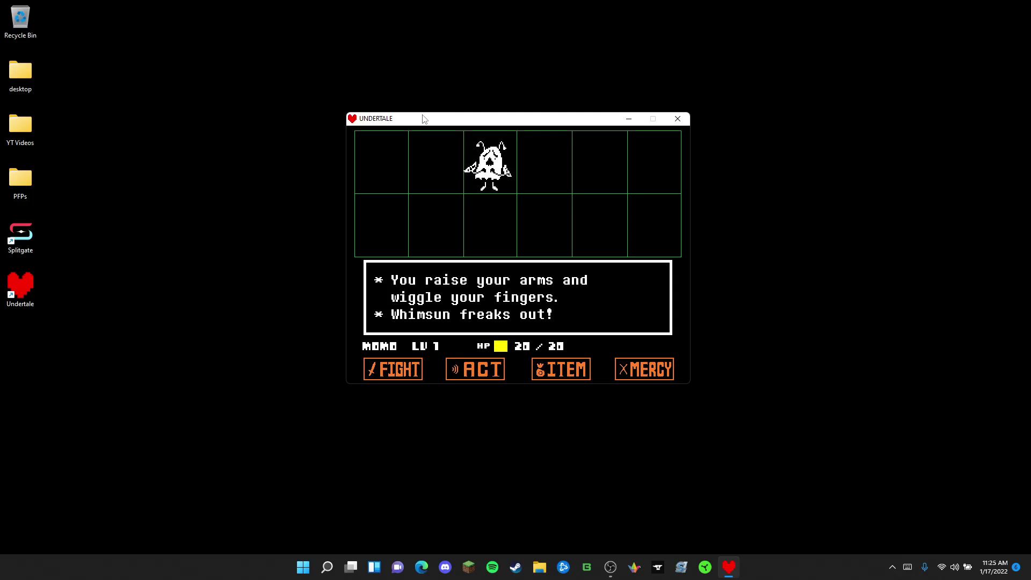
key("z")
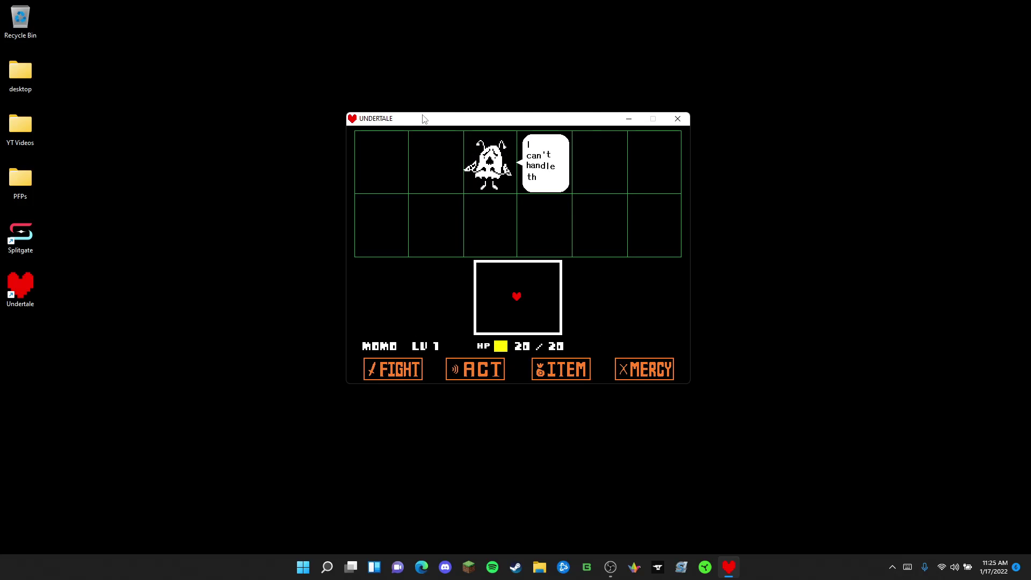
key("z")
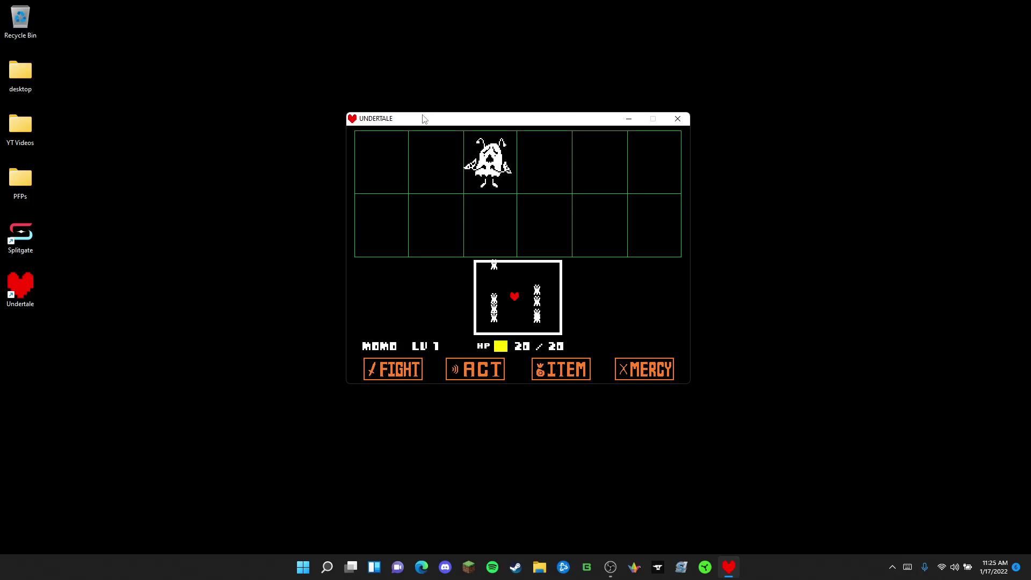
Step: Switch to FIGHT and strike Whimsun to end the battle
key("Left")
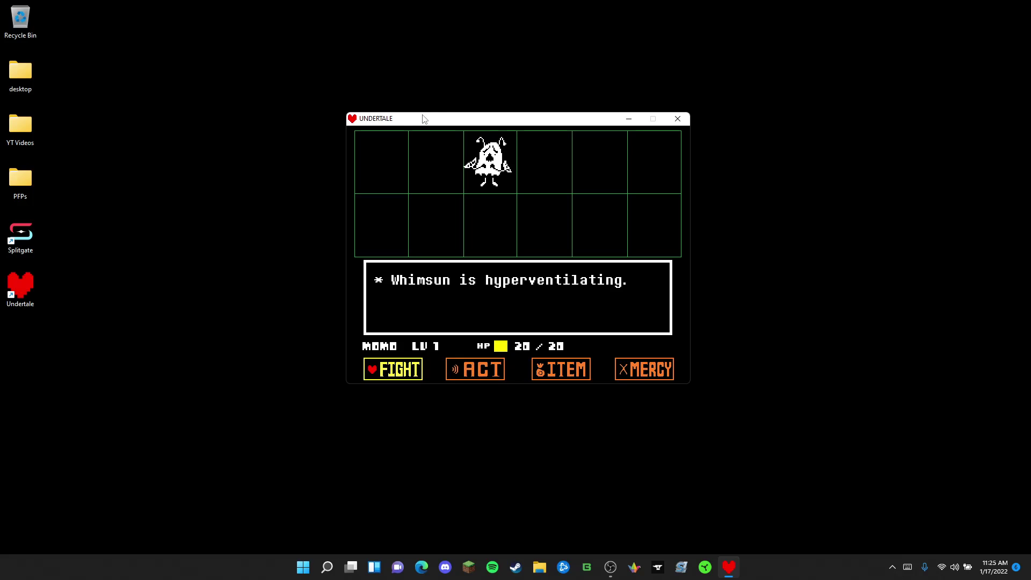
key("z")
key("z")
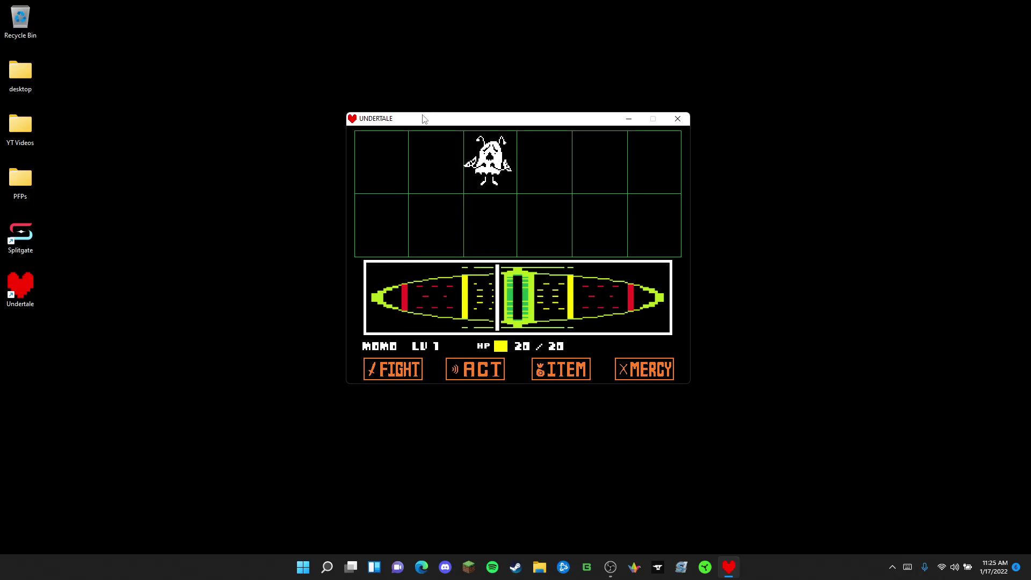
key("z")
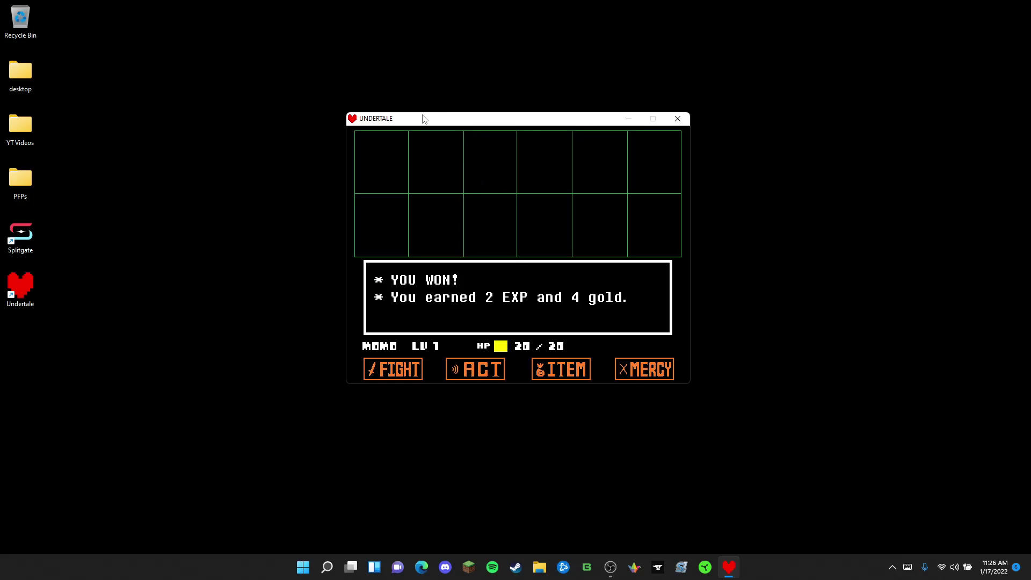
key("z")
Step: Push the rock onto the pressure plate and walk past the lowered spikes, setting off a call
key("Right")
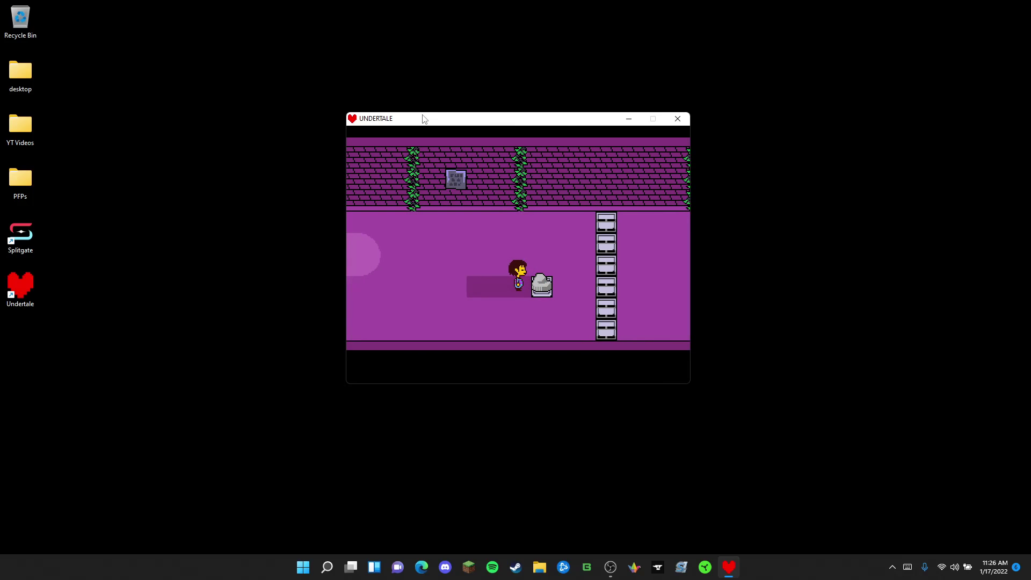
key("Up")
key("Right")
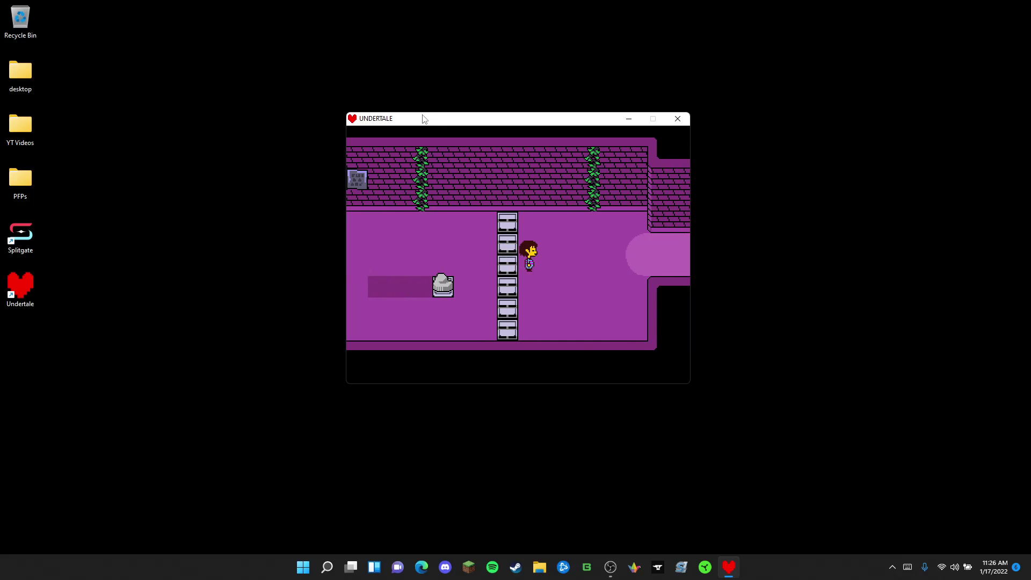
key("Right")
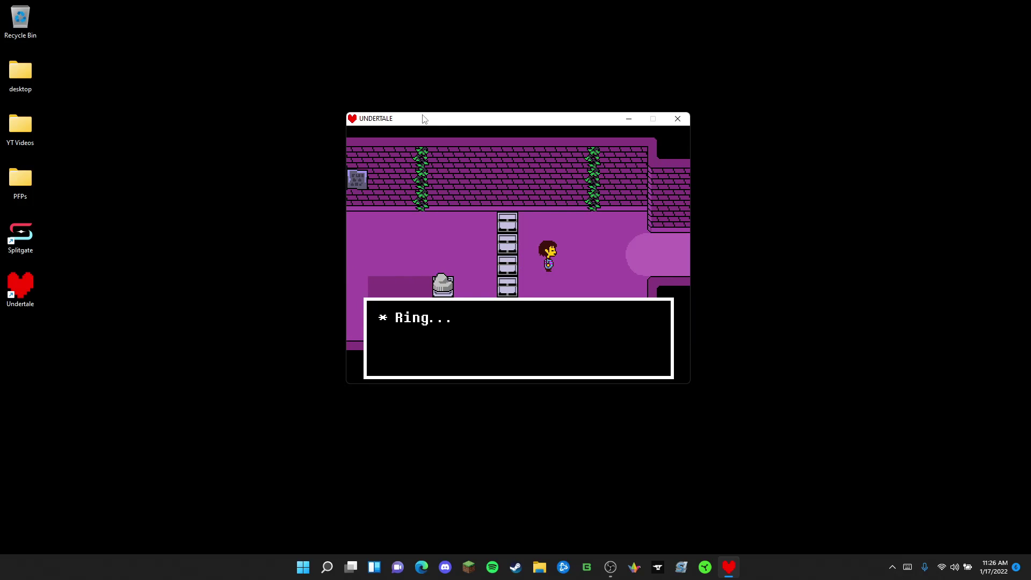
Step: Advance Toriel's allergy phone call to its end and walk right out of the room
key("z")
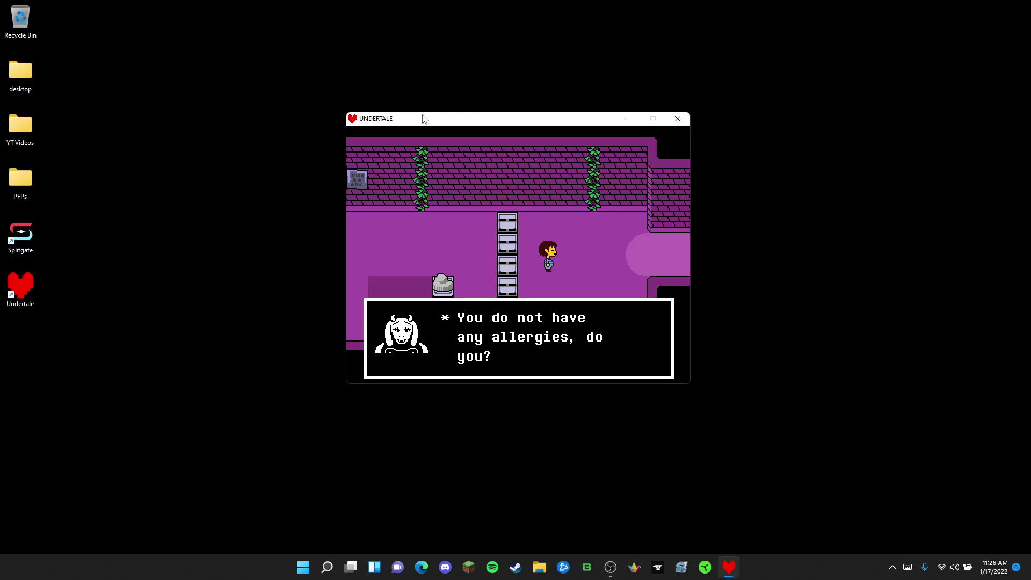
key("z")
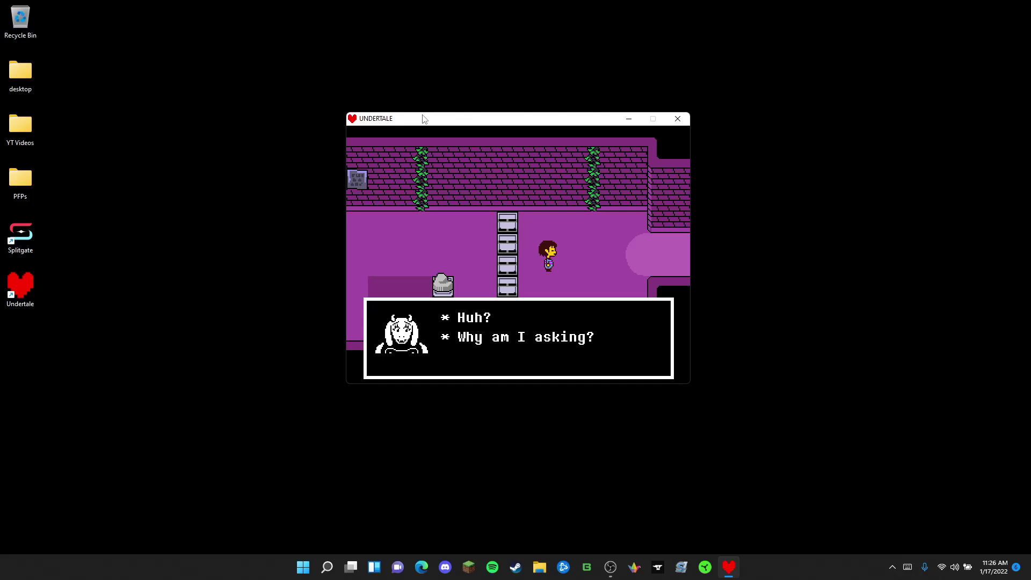
key("z")
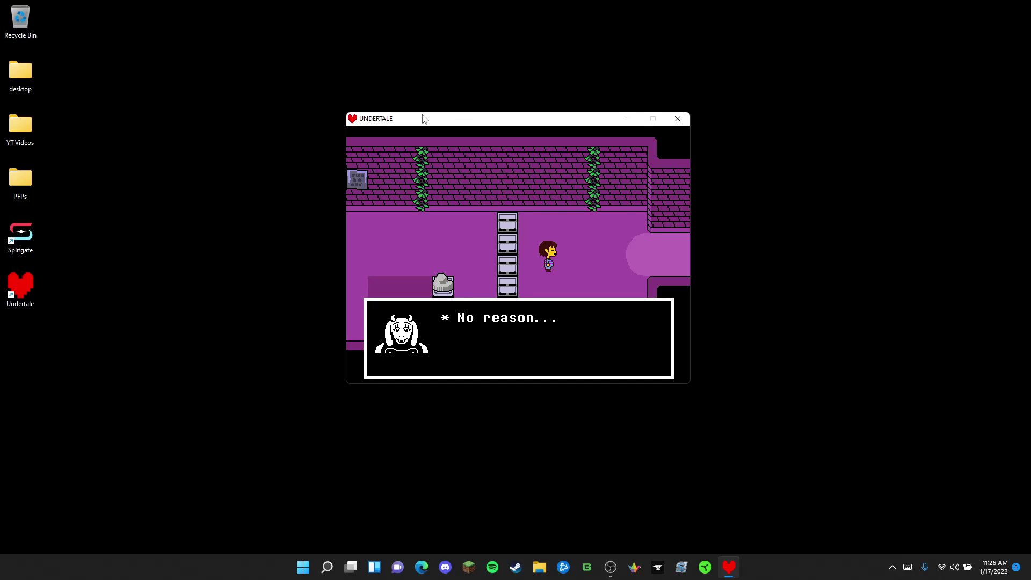
key("z")
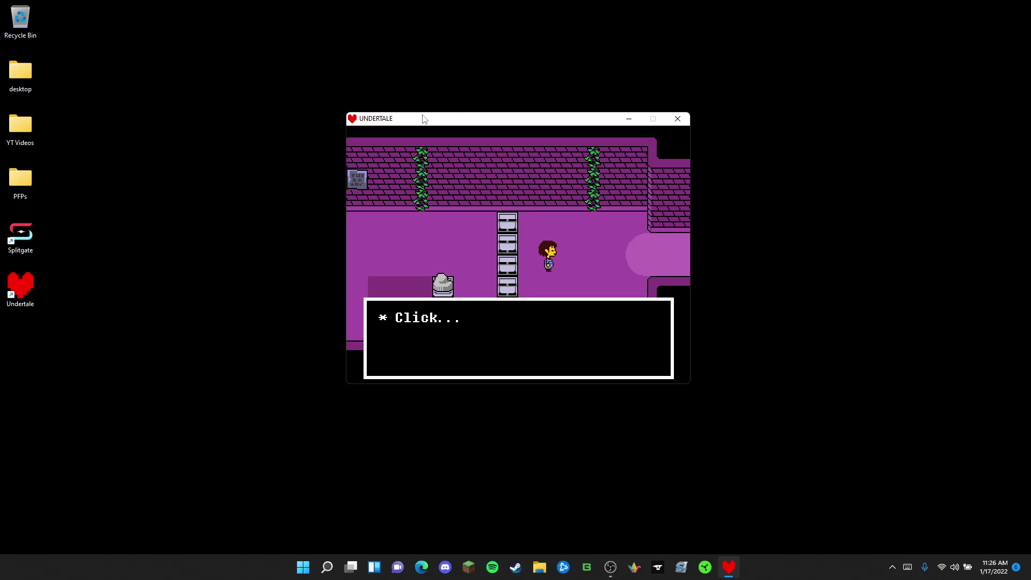
key("z")
key("Right")
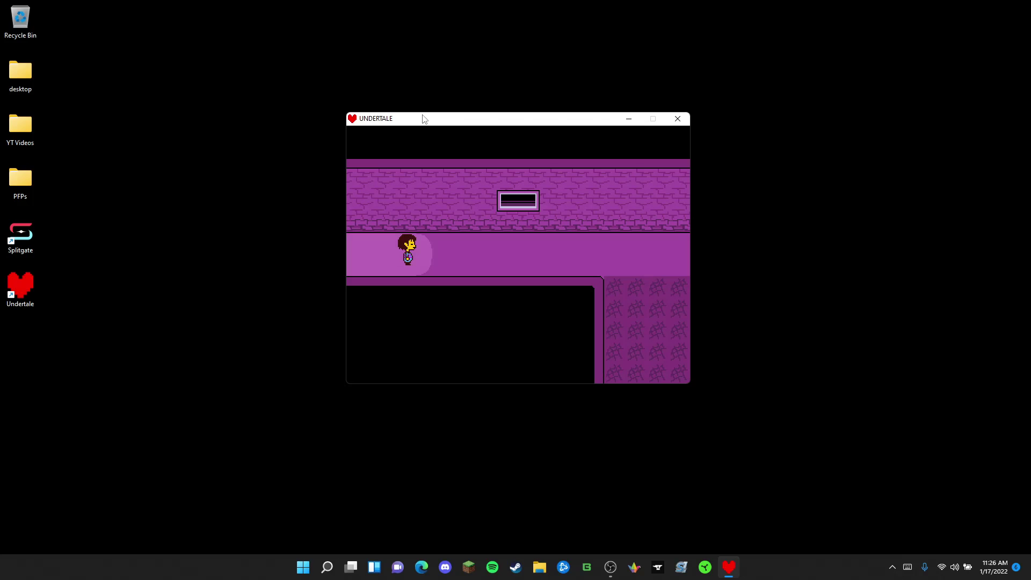
Step: Walk the corridor into the leaf room and read the 'Please don't step on the leaves' sign
key("Right")
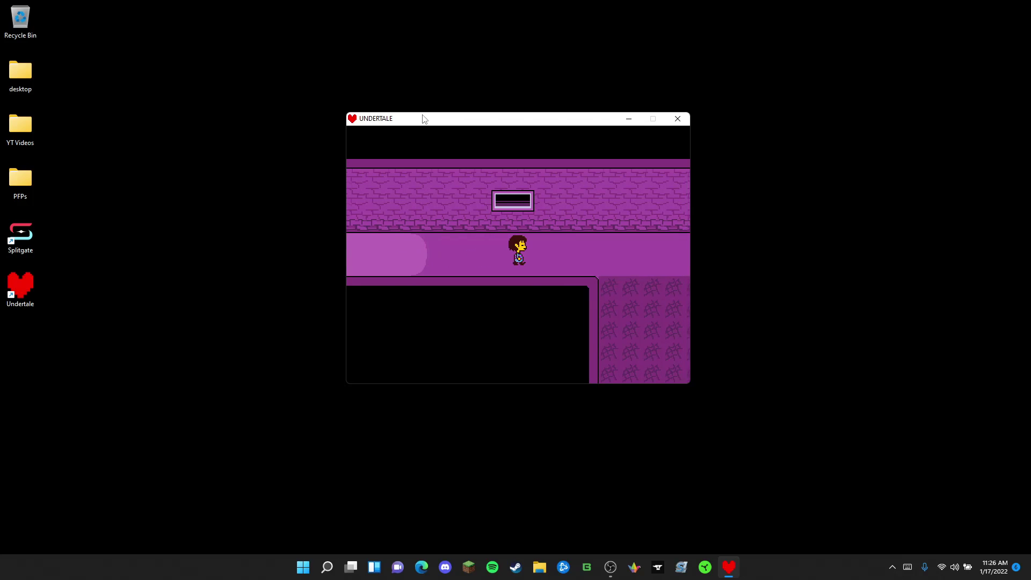
key("Right")
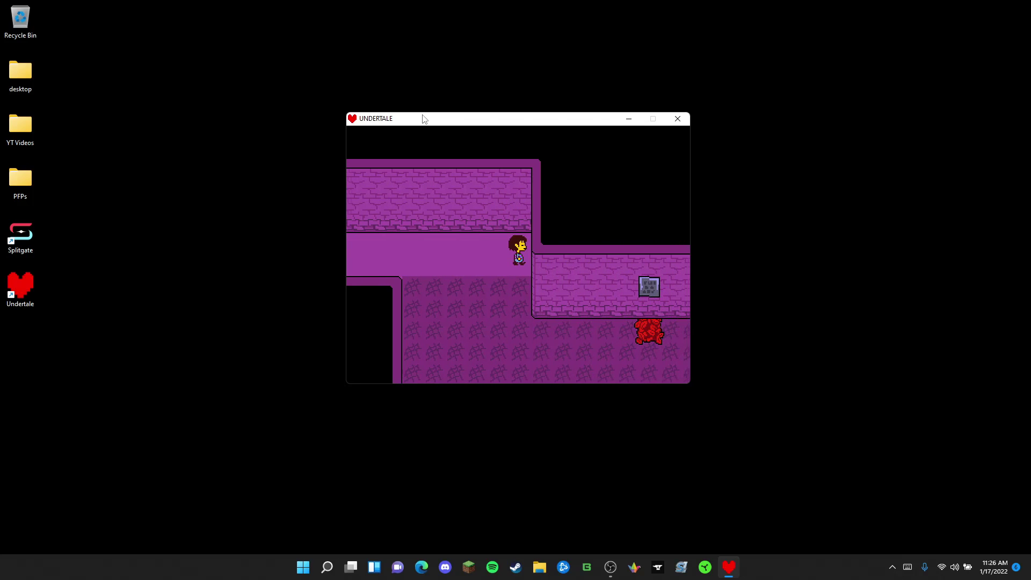
key("Down")
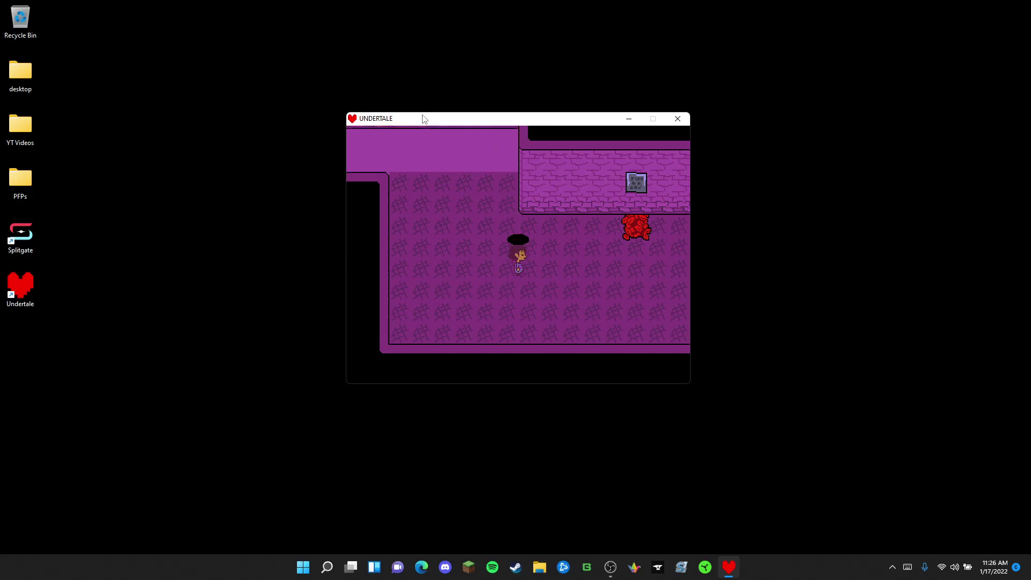
key("Down")
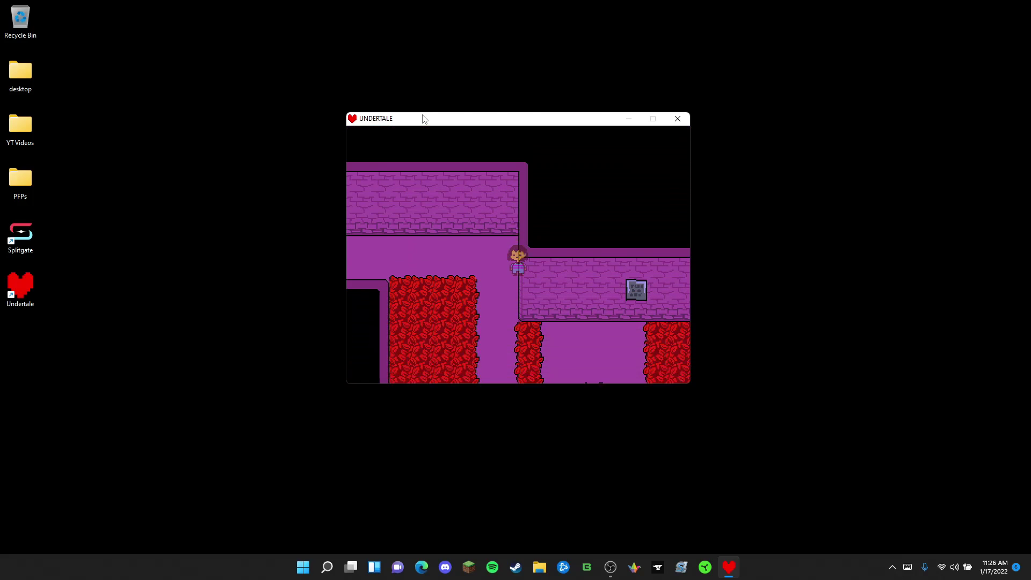
key("Right")
key("Left")
key("Up")
key("z")
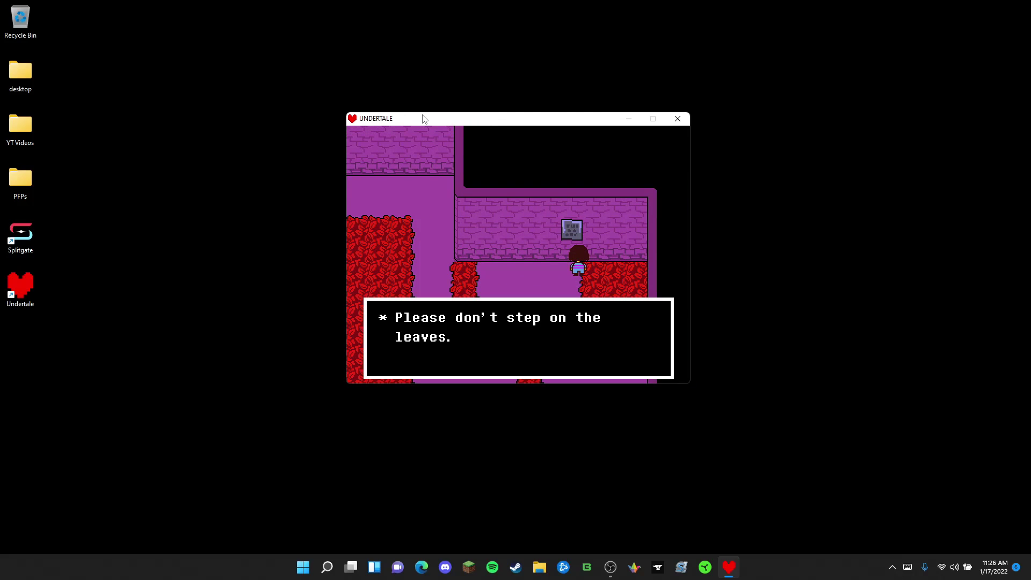
key("z")
Step: Go left through the doorway, across the next room and down among the red leaf piles
key("Left")
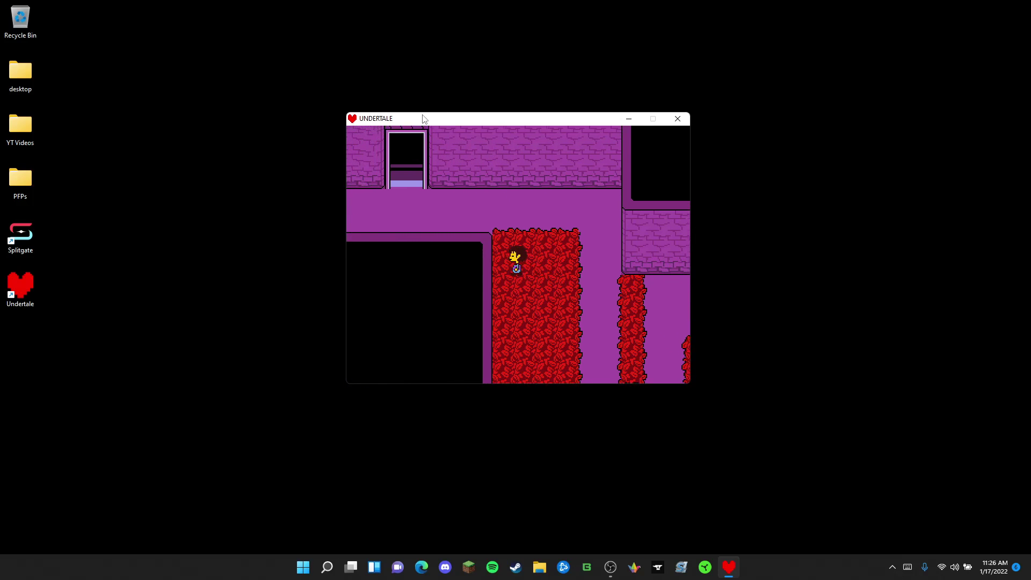
key("Up")
key("Left")
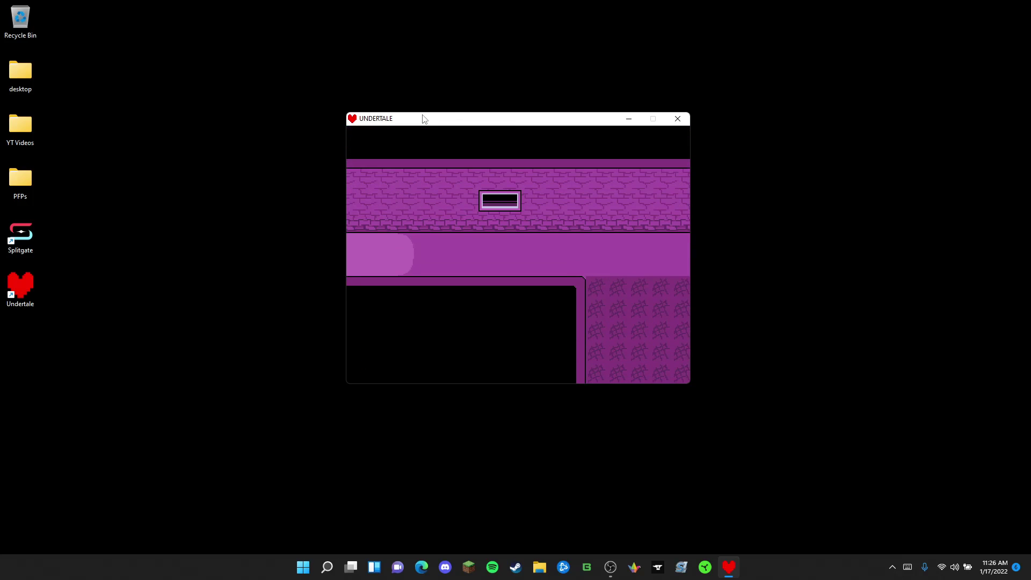
key("Right")
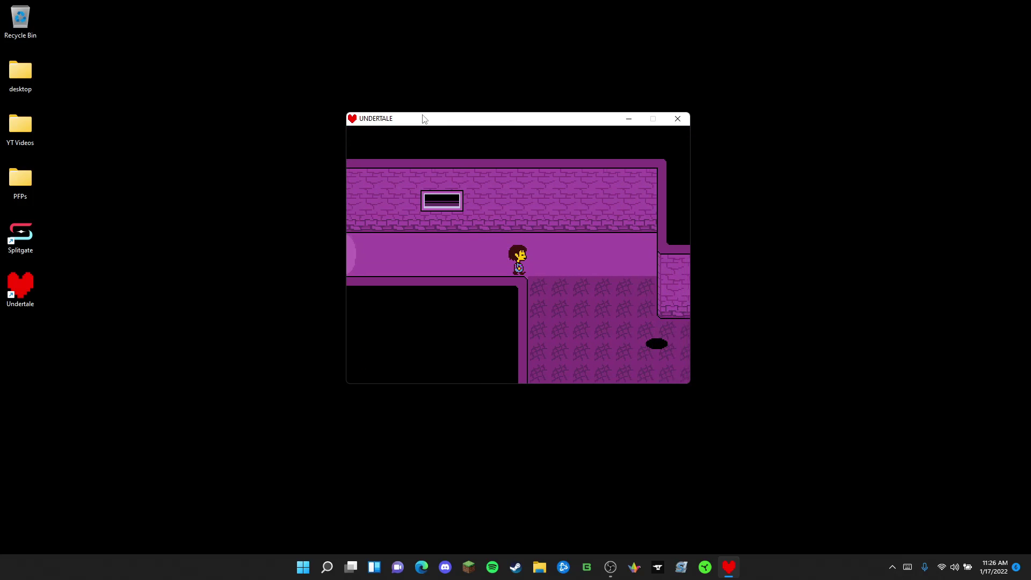
key("Down")
key("Down")
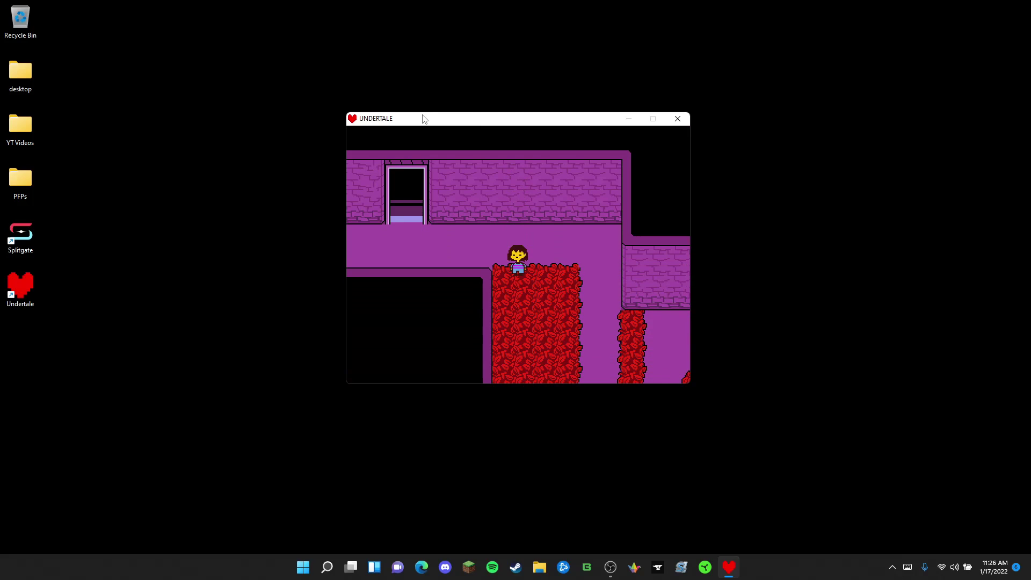
key("Down")
key("Right")
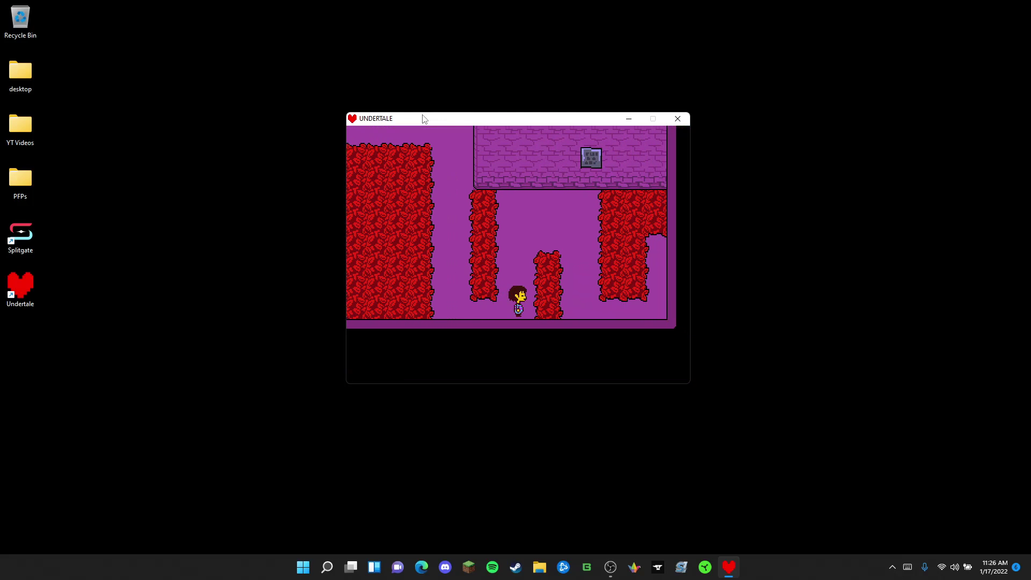
key("Up")
Step: Strike the Whimsun with FIGHT to win the battle and reach LV 2
key("z")
key("z")
key("z")
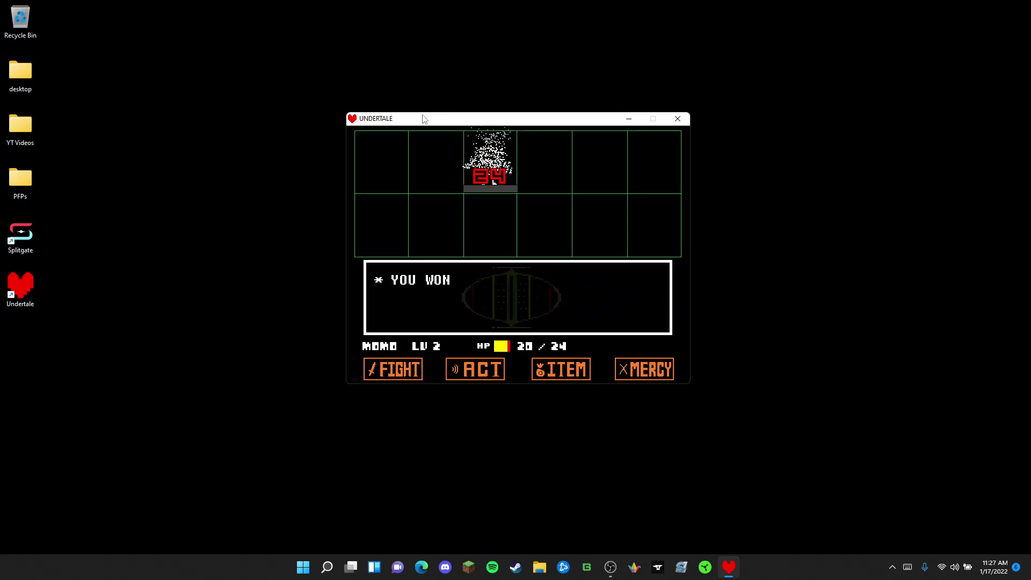
Step: Close the victory screen and walk up through the doorway, along the corridor and down
key("z")
key("Up")
key("Left")
key("Left")
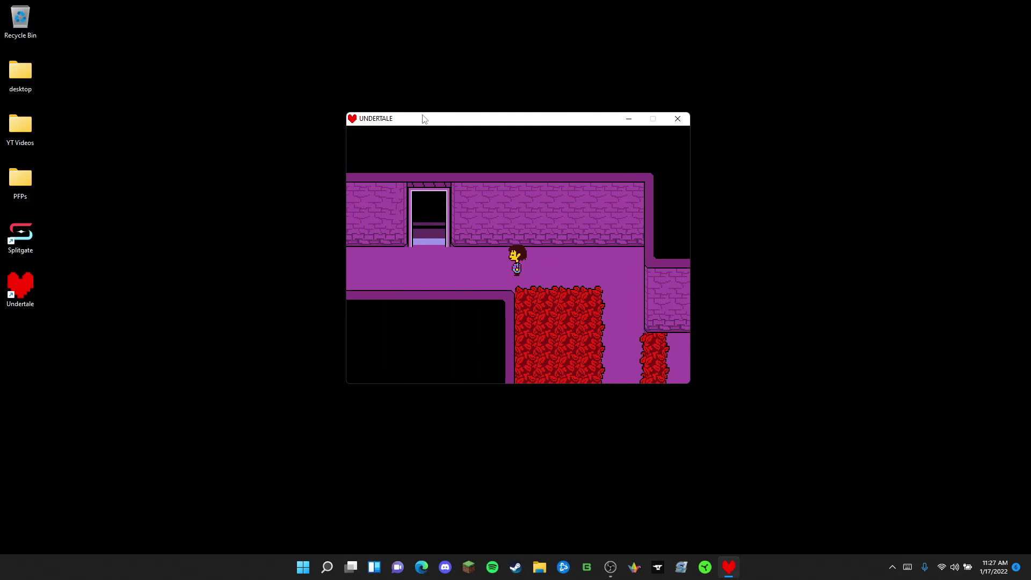
key("Up")
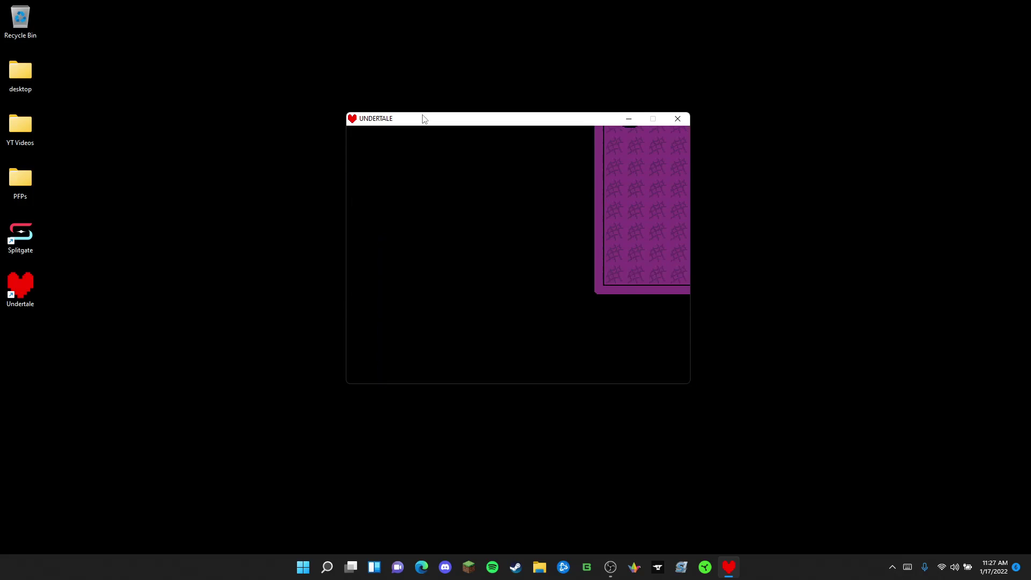
key("Right")
key("Right")
key("Down")
key("Down")
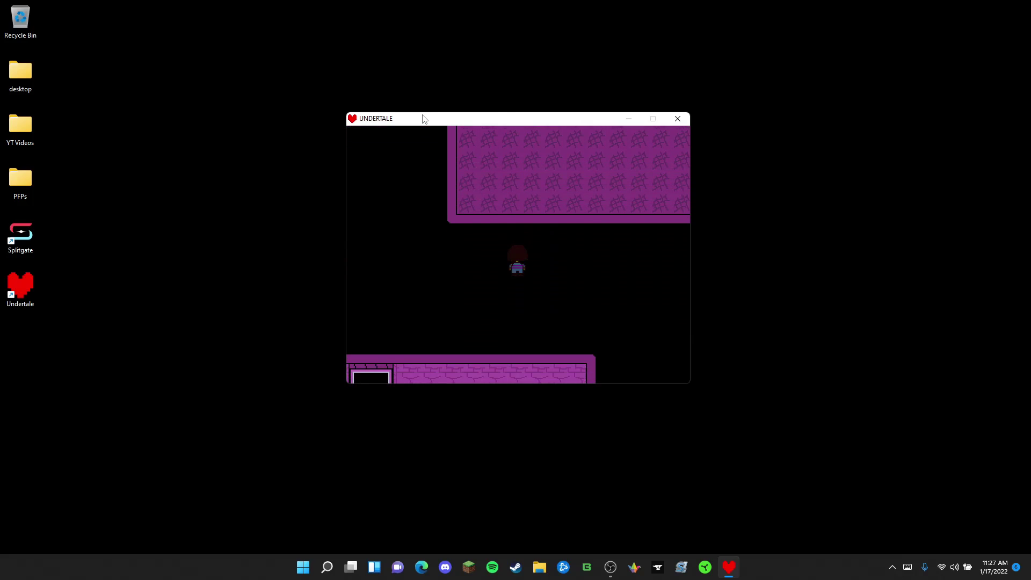
Step: Roam between the doorway and the patterned pit-room floor until a Moldsmal encounter begins
key("Left")
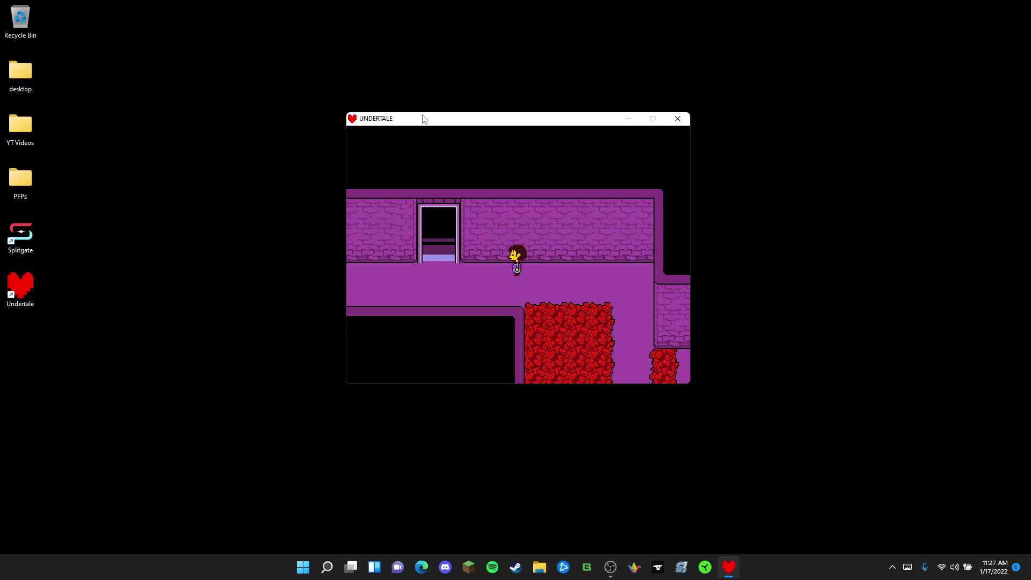
key("Up")
key("Right")
key("Down")
key("Down")
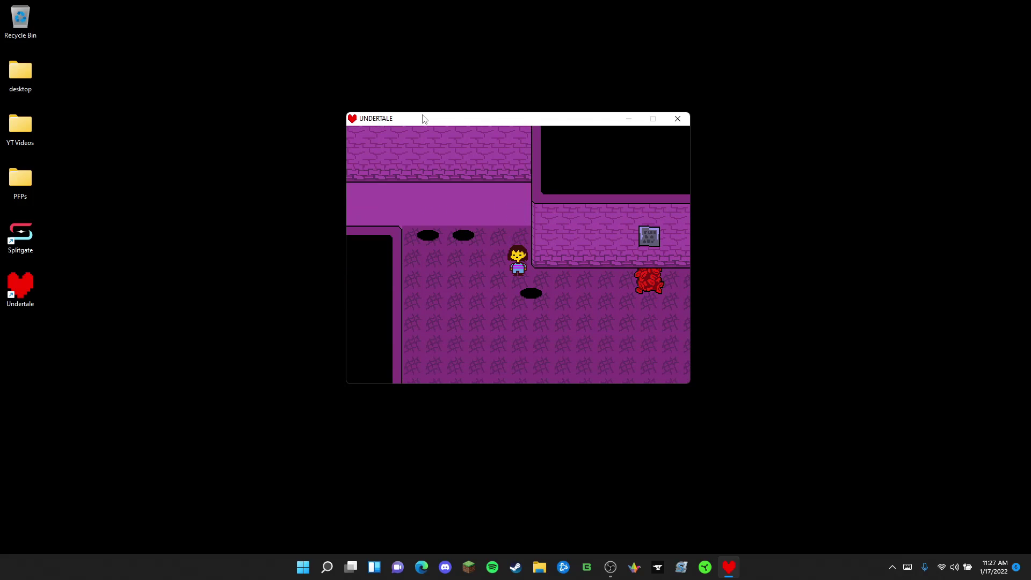
key("Down")
key("Left")
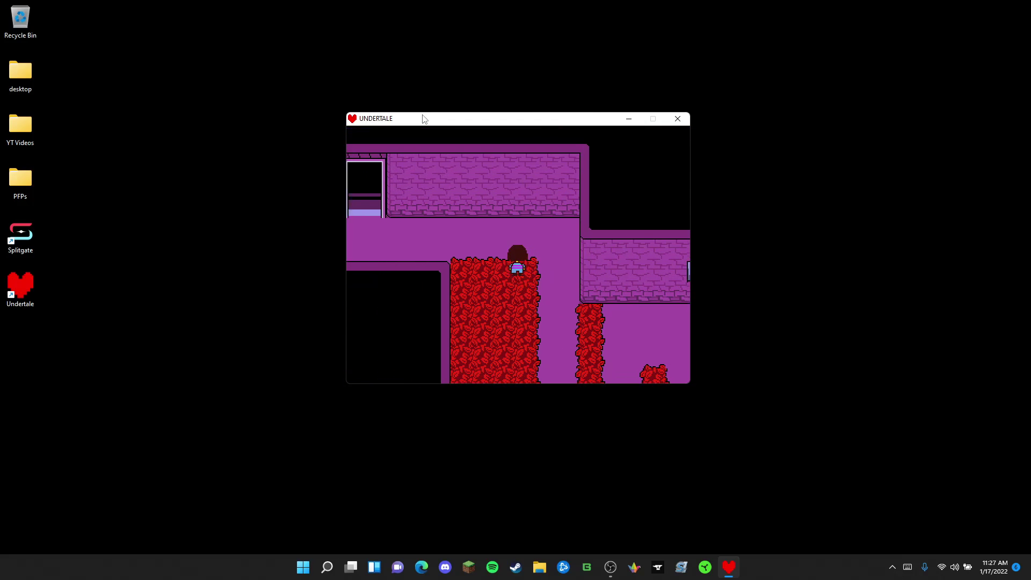
key("Up")
key("Right")
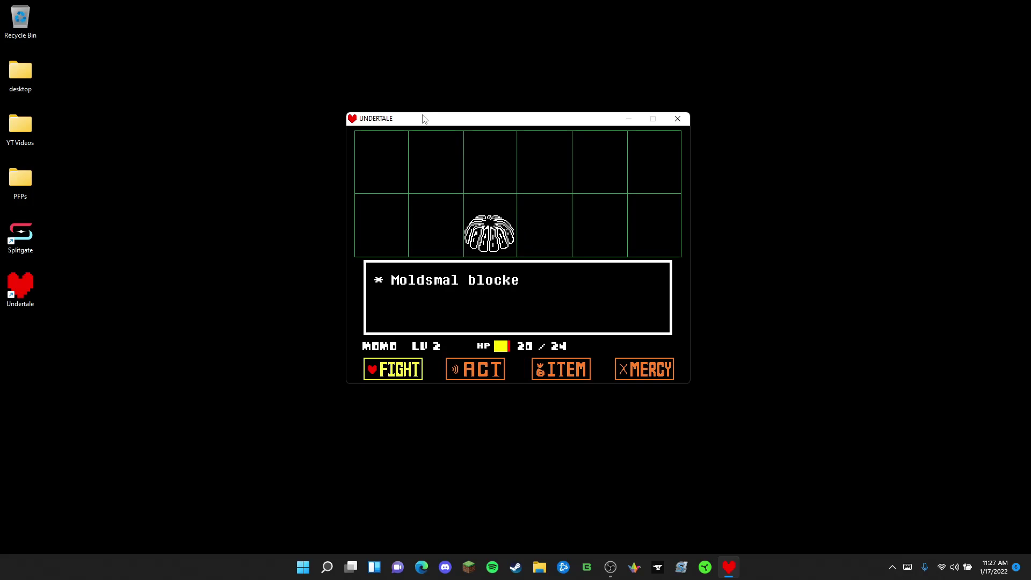
Step: Use ACT > Check on Moldsmal and dodge its bullet wave
key("Right")
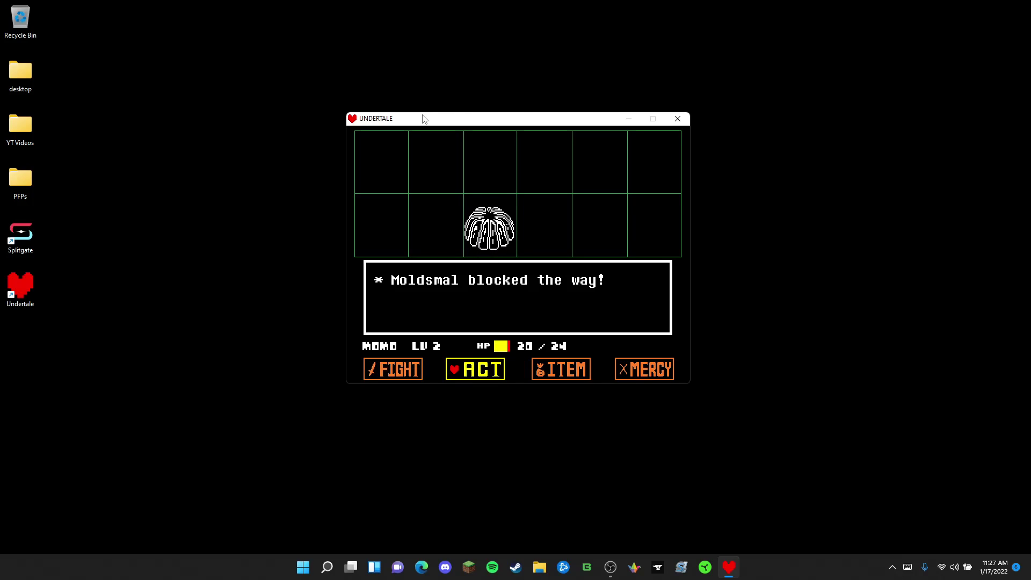
key("z")
key("z")
key("z")
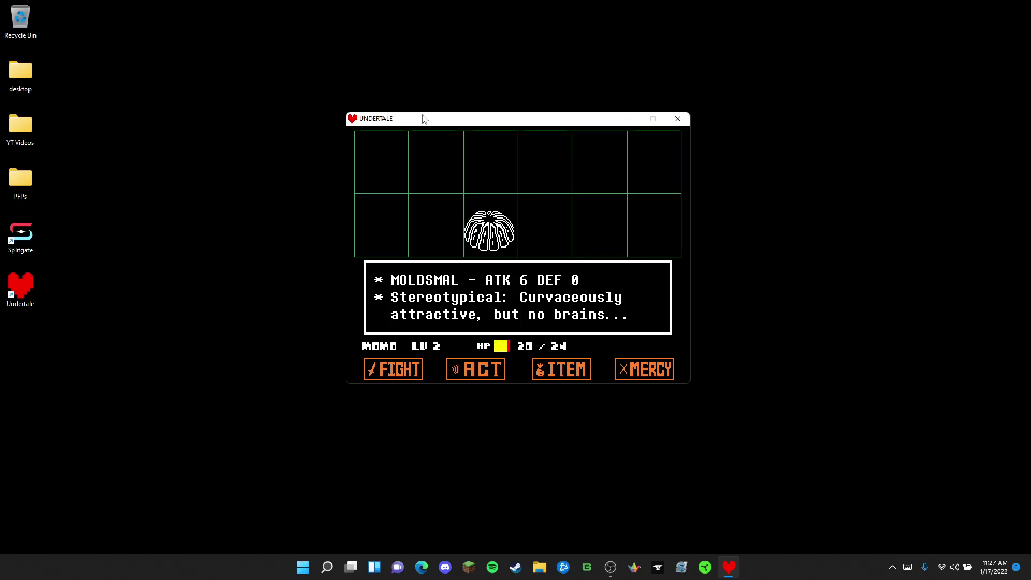
key("z")
key("z")
key("Right")
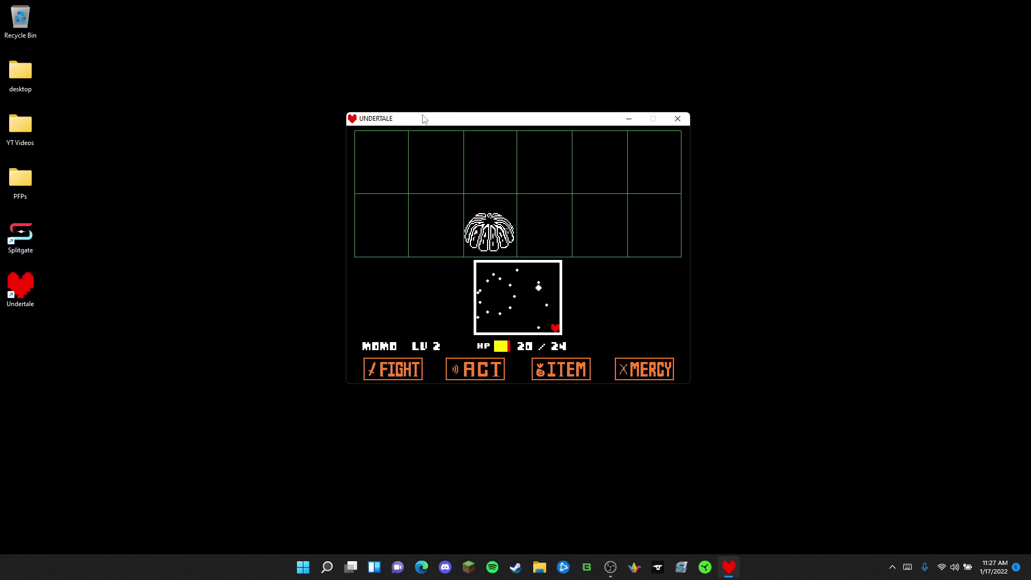
Step: Use ACT > Imitate on Moldsmal and dodge the next wave
key("z")
key("z")
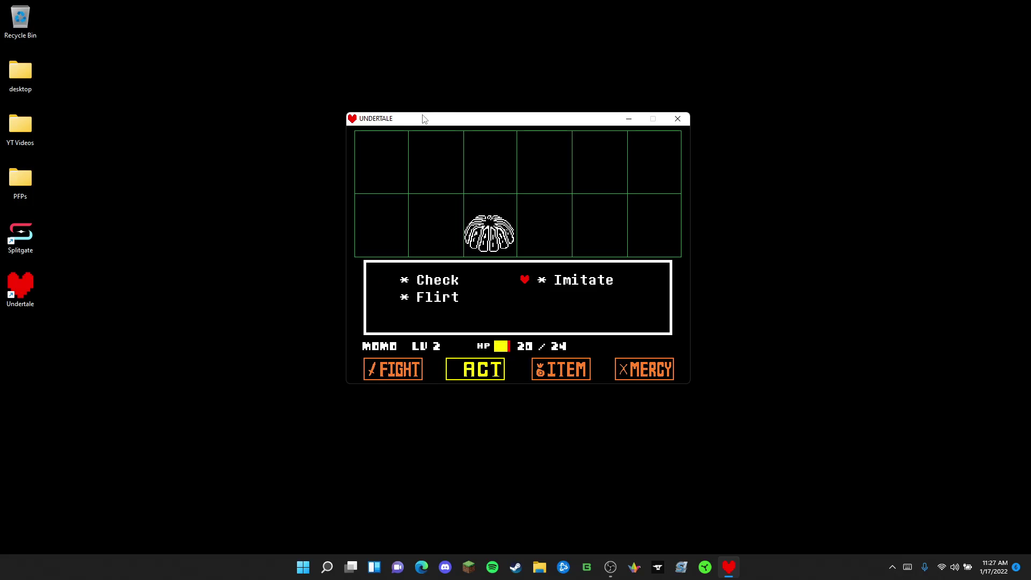
key("z")
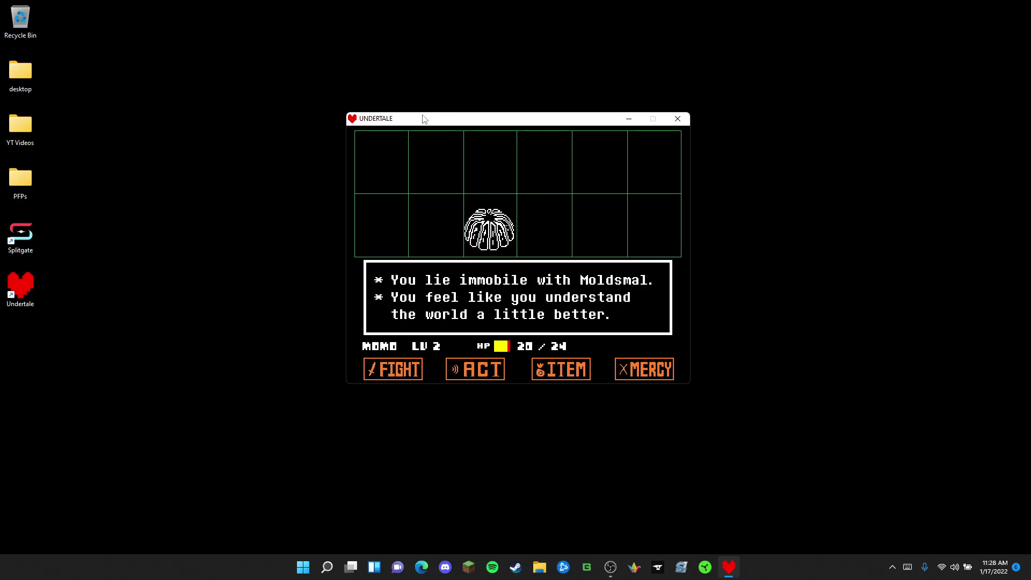
key("z")
key("z")
key("Down")
key("Right")
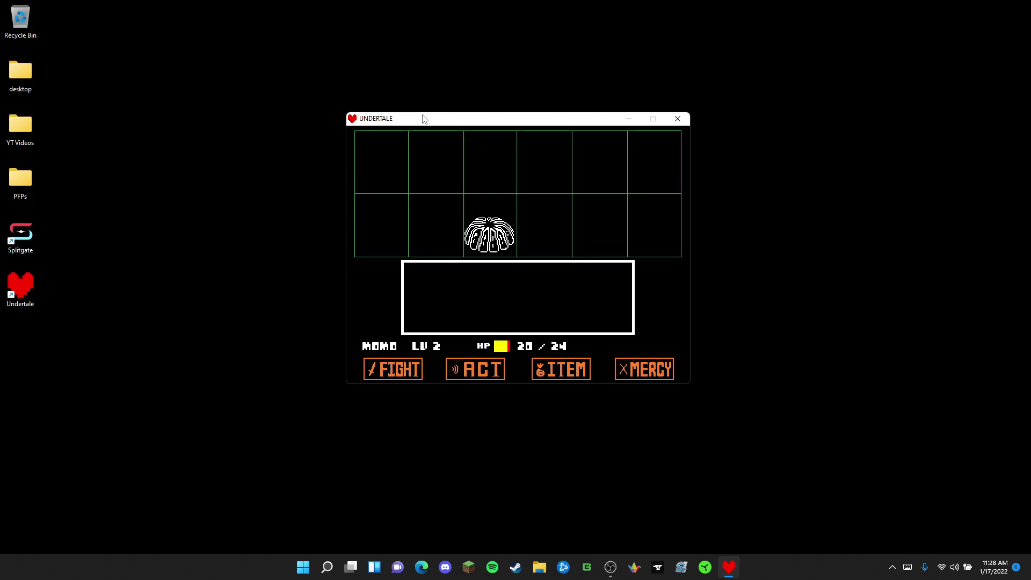
Step: Act on Moldsmal once more and dodge its bullets through the enemy turn
key("z")
key("z")
key("z")
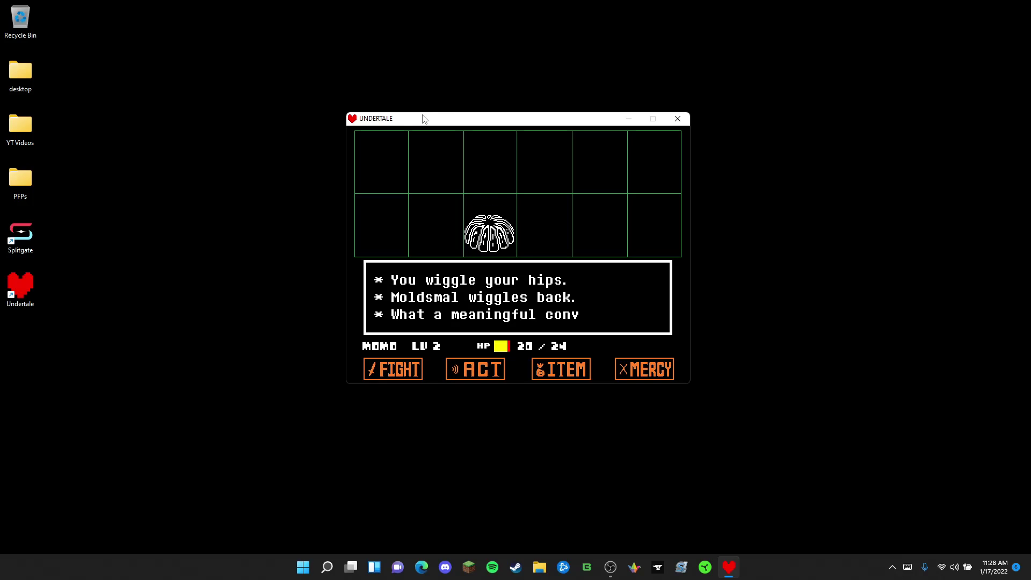
key("z")
key("z")
key("Down")
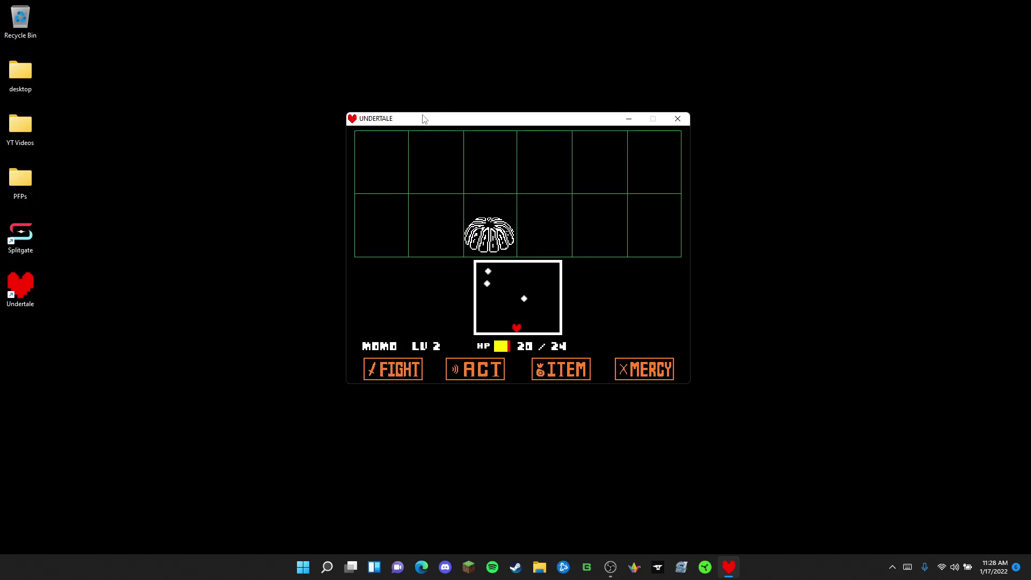
key("Right")
key("Left")
key("z")
key("z")
Step: Switch to FIGHT and strike Moldsmal twice with centred hits to defeat it
key("x")
key("x")
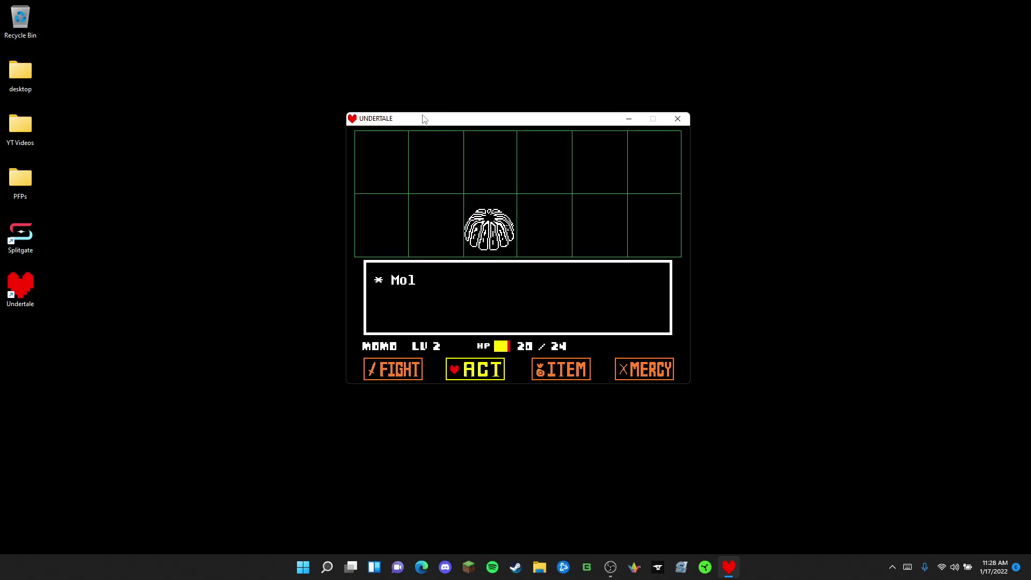
key("Left")
key("z")
key("z")
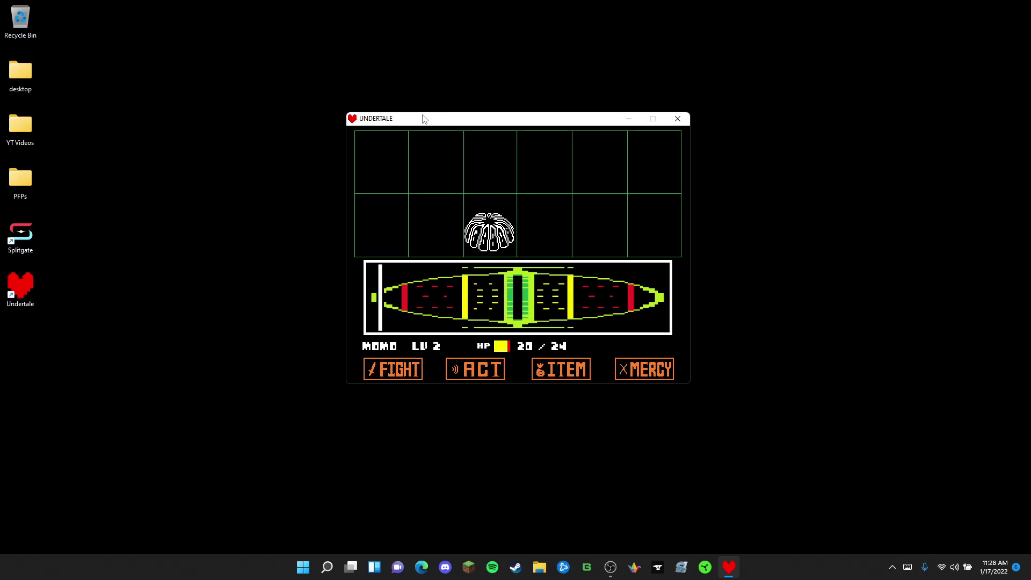
key("z")
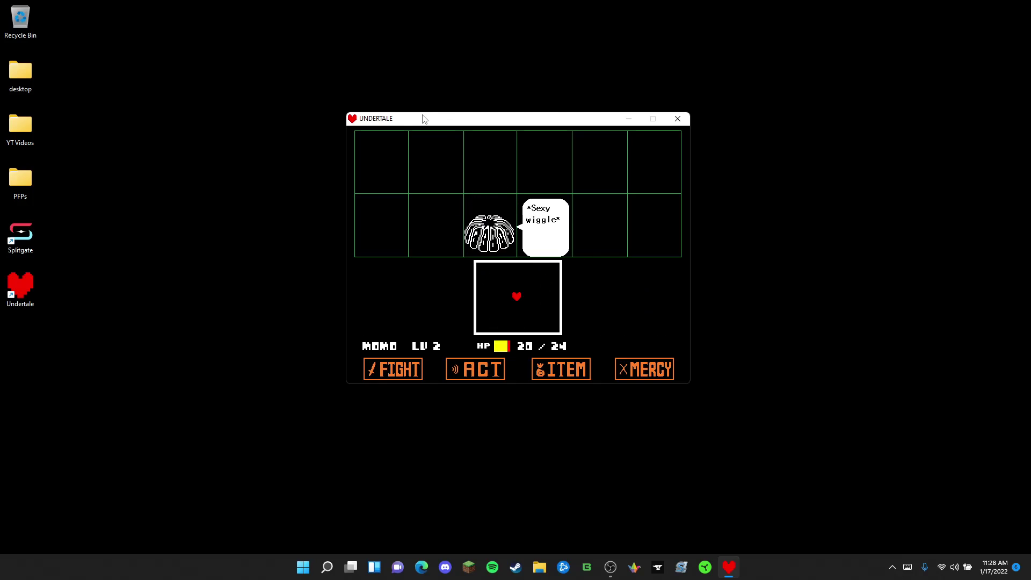
key("Down")
key("Right")
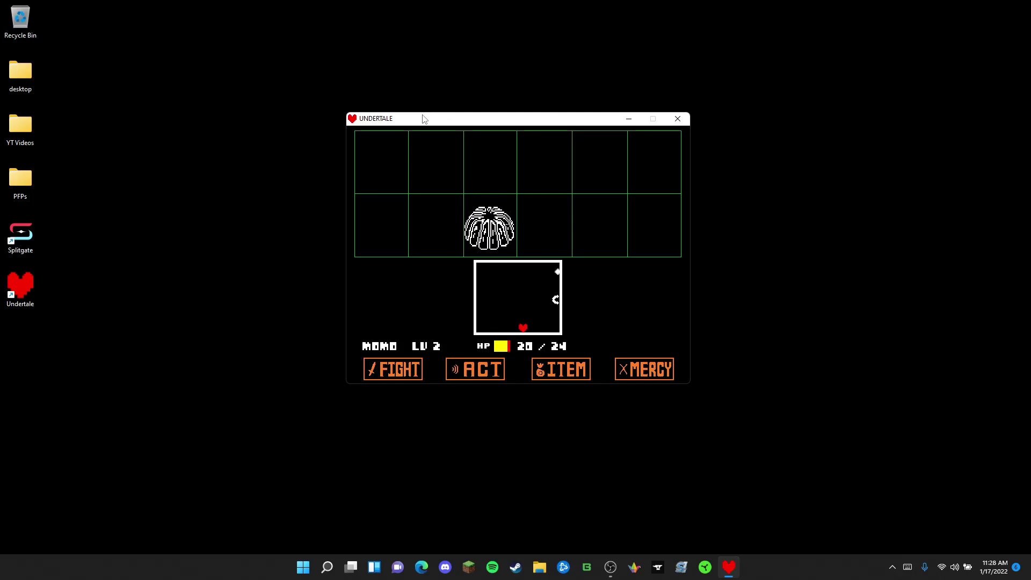
key("Left")
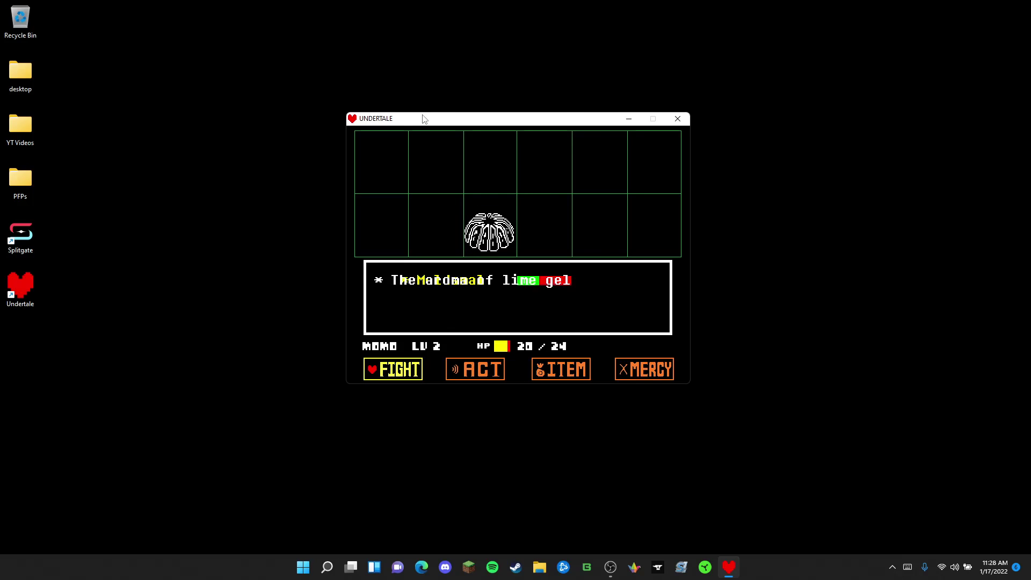
key("z")
key("z")
key("z")
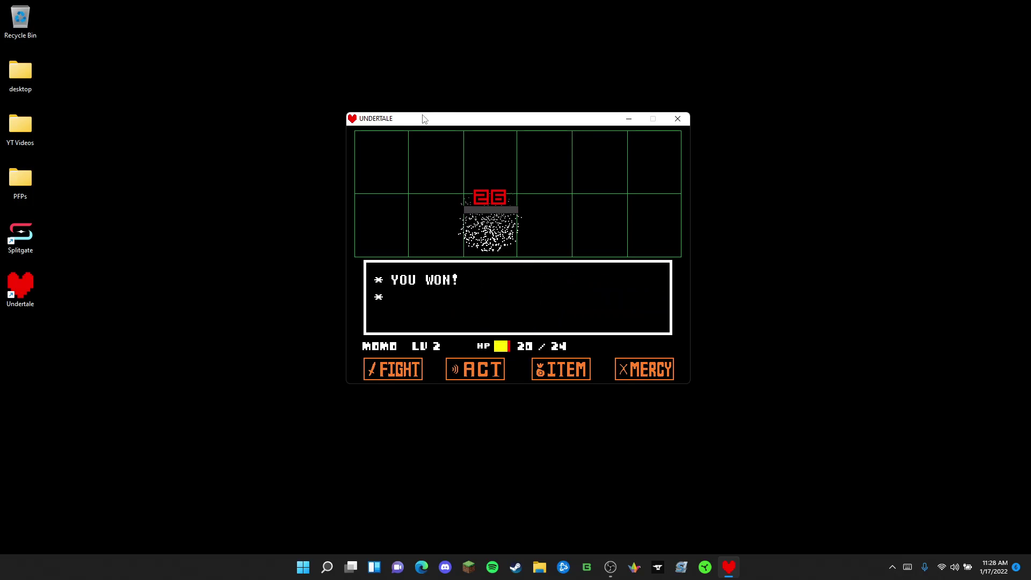
Step: Close the victory text, drop through the floor hole and walk up off the leaves into the next room
key("z")
key("Right")
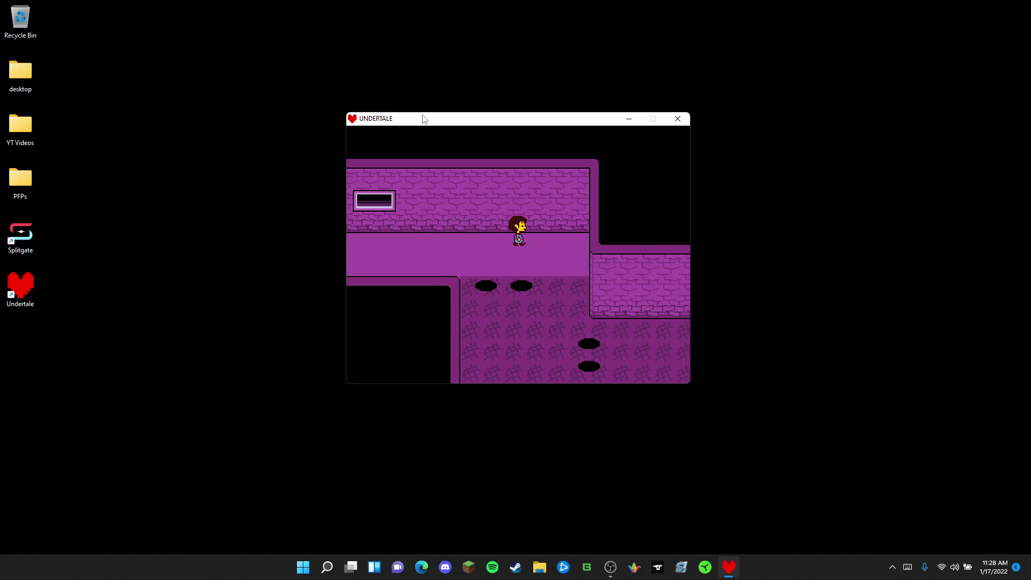
key("Down")
key("Down")
key("Down")
key("Down")
key("Right")
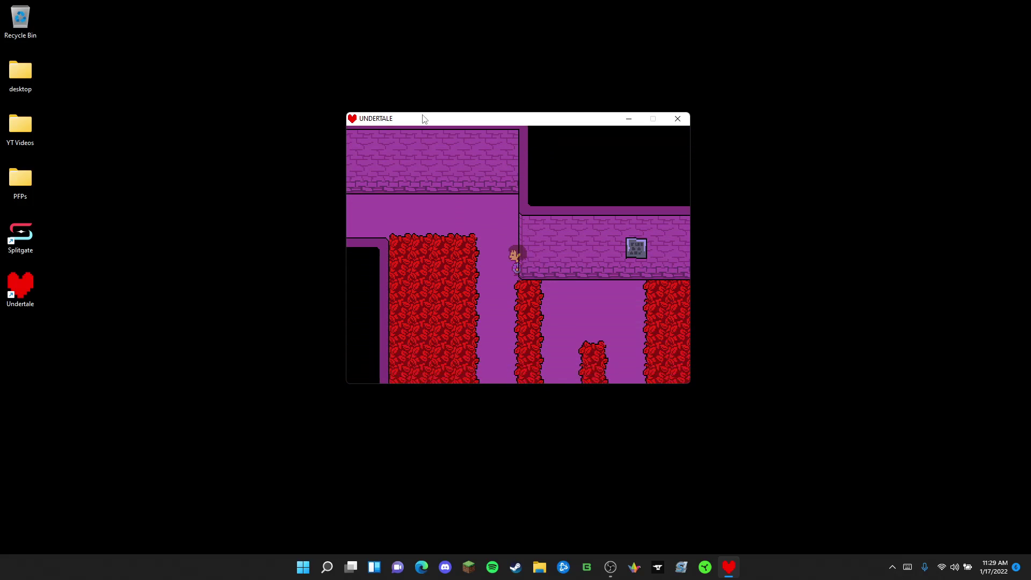
key("Up")
key("Left")
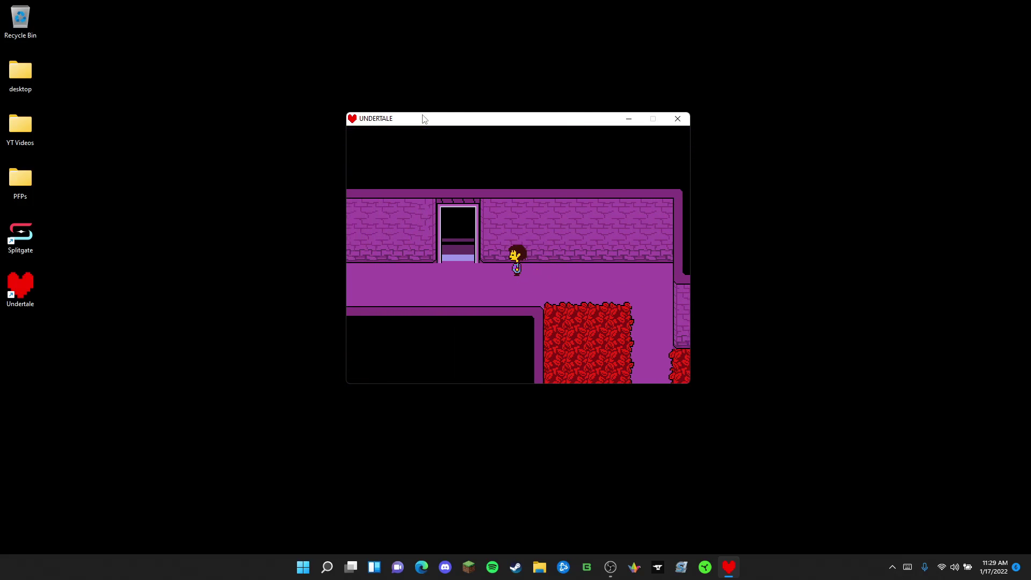
key("Up")
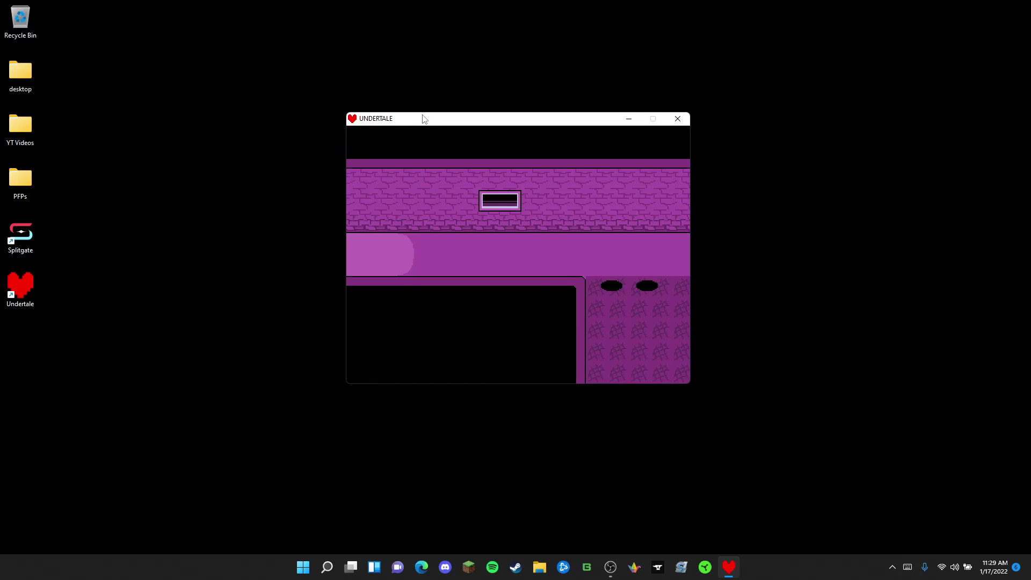
key("Right")
key("Left")
Step: Walk down to the wall plaque, read it, then head down and left into a Froggit and Whimsun encounter
key("Down")
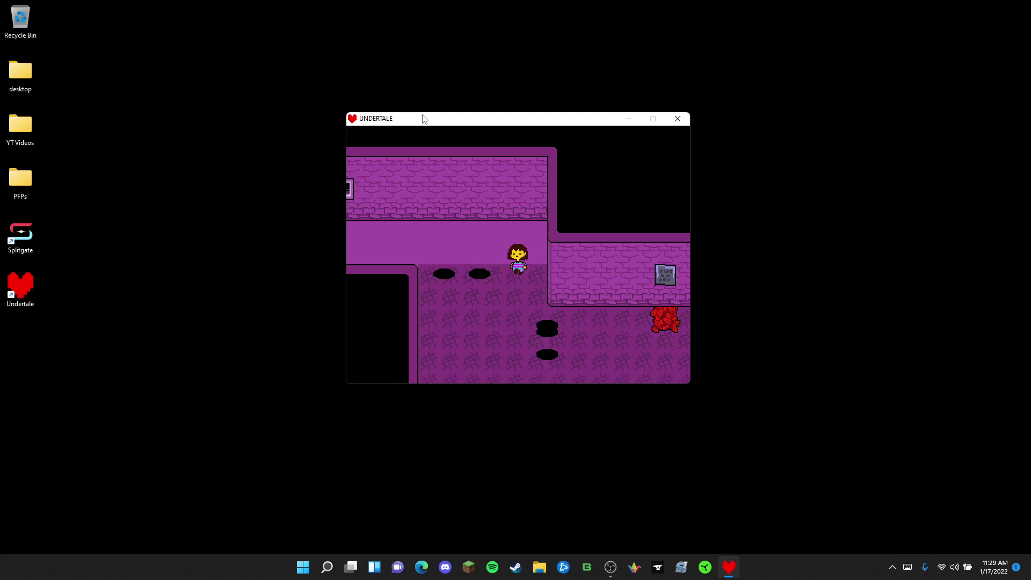
key("Down")
key("Right")
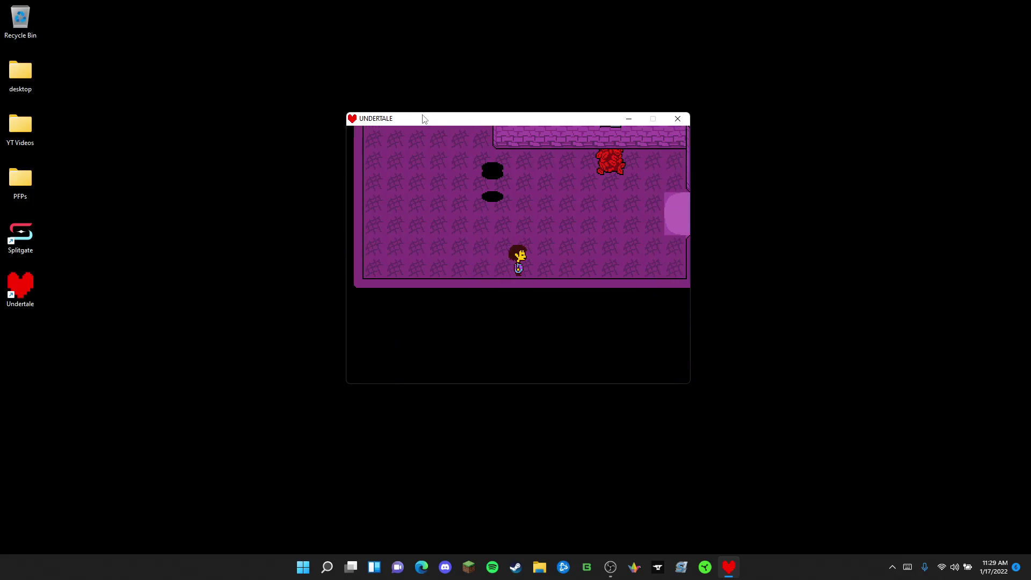
key("Right")
key("Up")
key("Up")
key("Right")
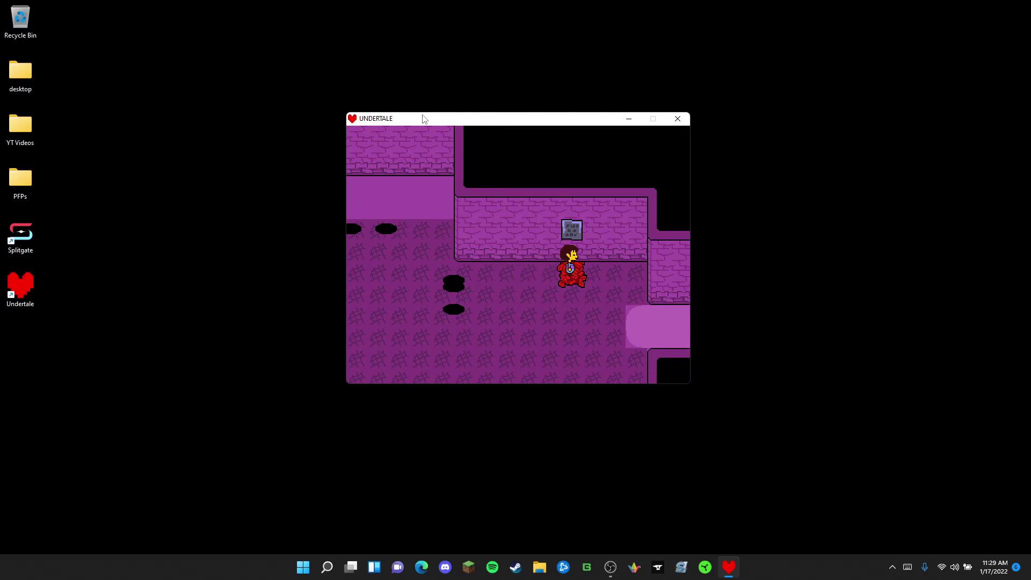
key("z")
key("z")
key("Right")
key("Down")
key("Left")
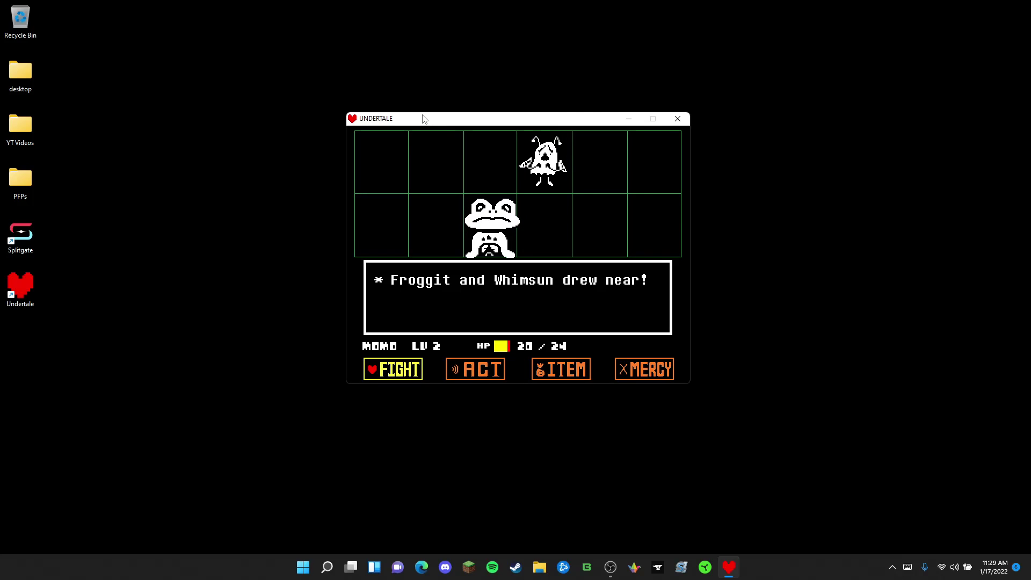
Step: FIGHT Froggit with a centred strike and dodge its bullets
key("z")
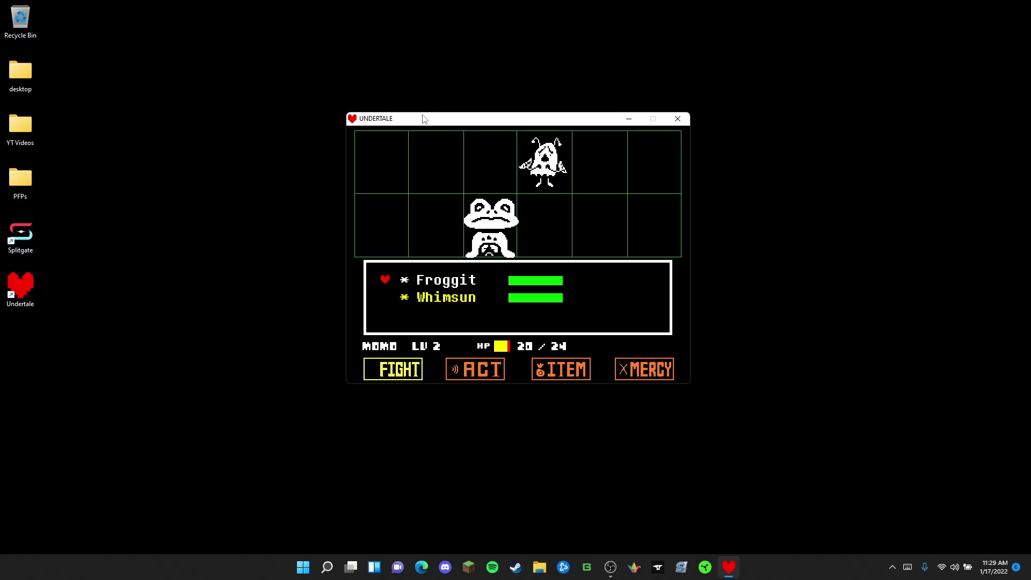
key("z")
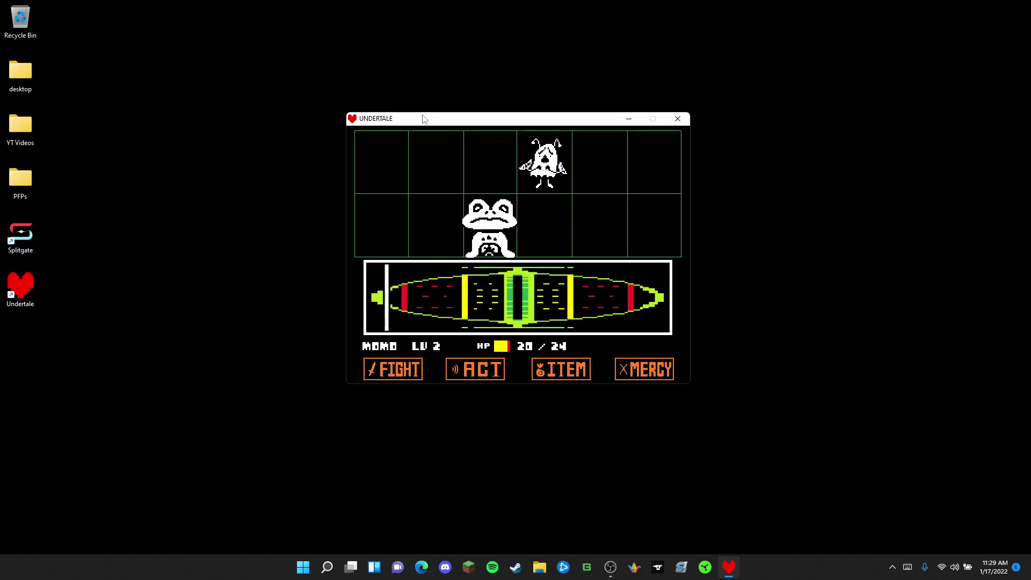
key("z")
key("z")
key("Down")
key("Right")
key("Left")
key("Left")
key("Left")
key("Left")
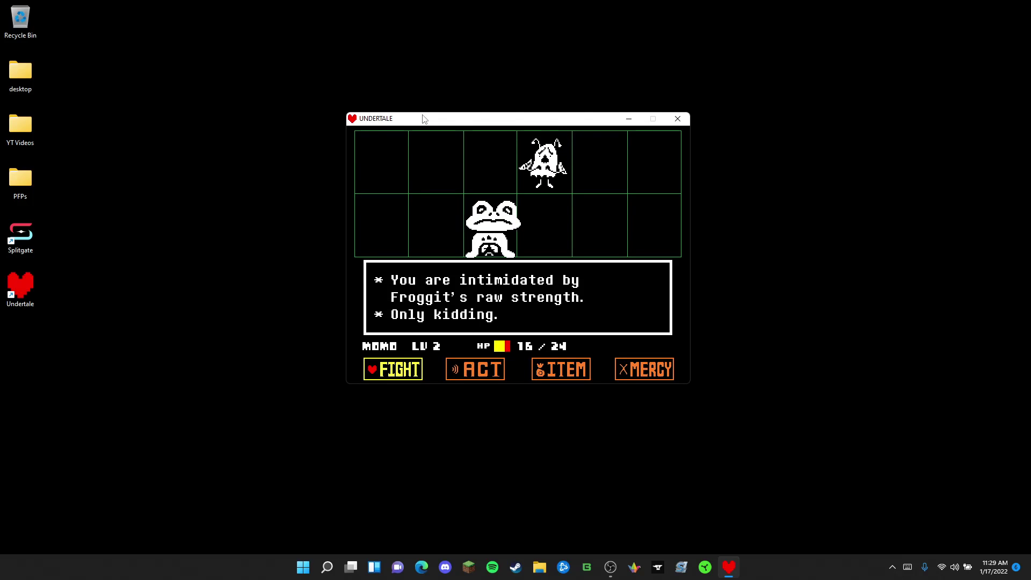
Step: FIGHT Whimsun with a centred strike to win, then close the victory screen
key("z")
key("z")
key("z")
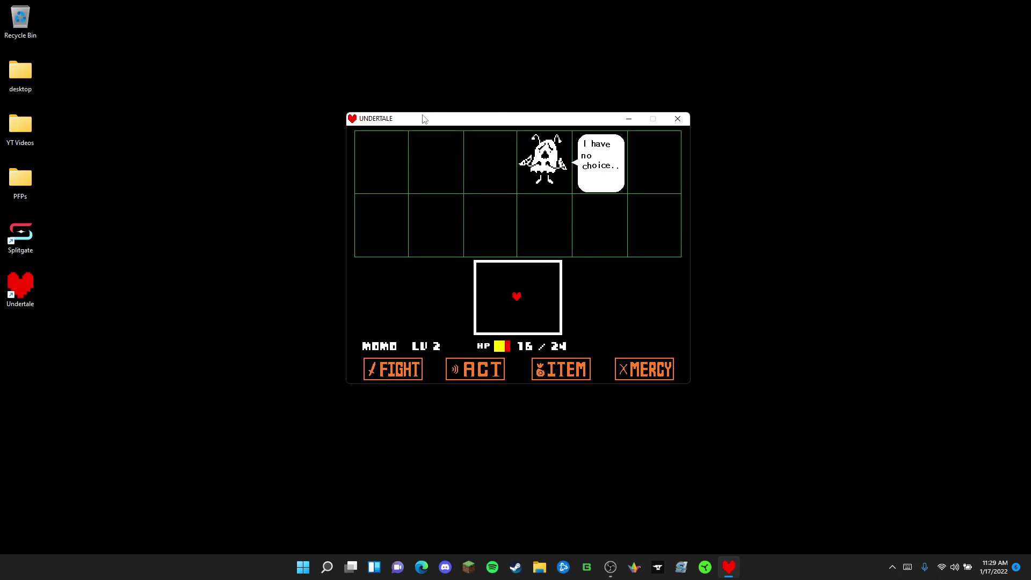
key("z")
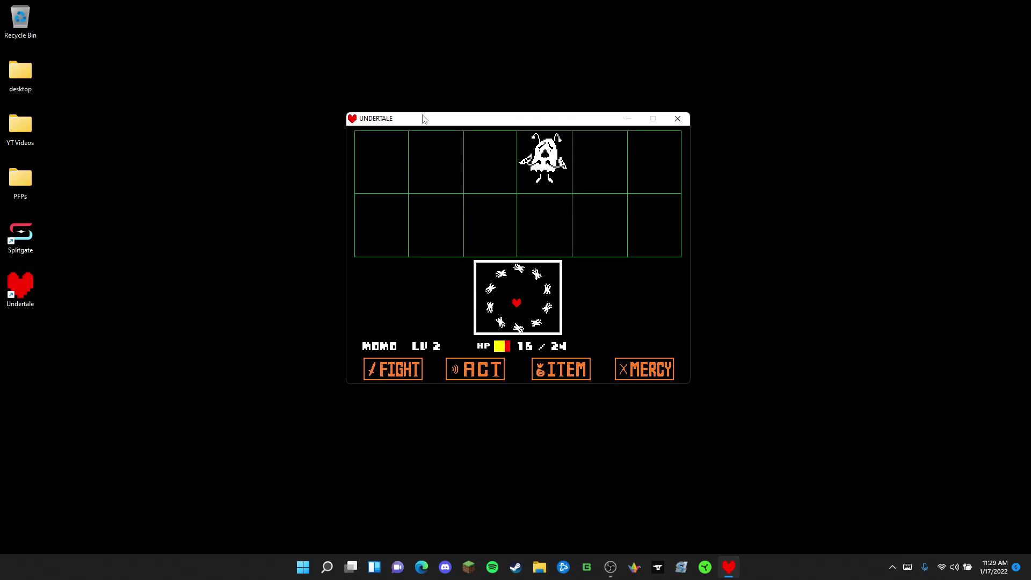
key("z")
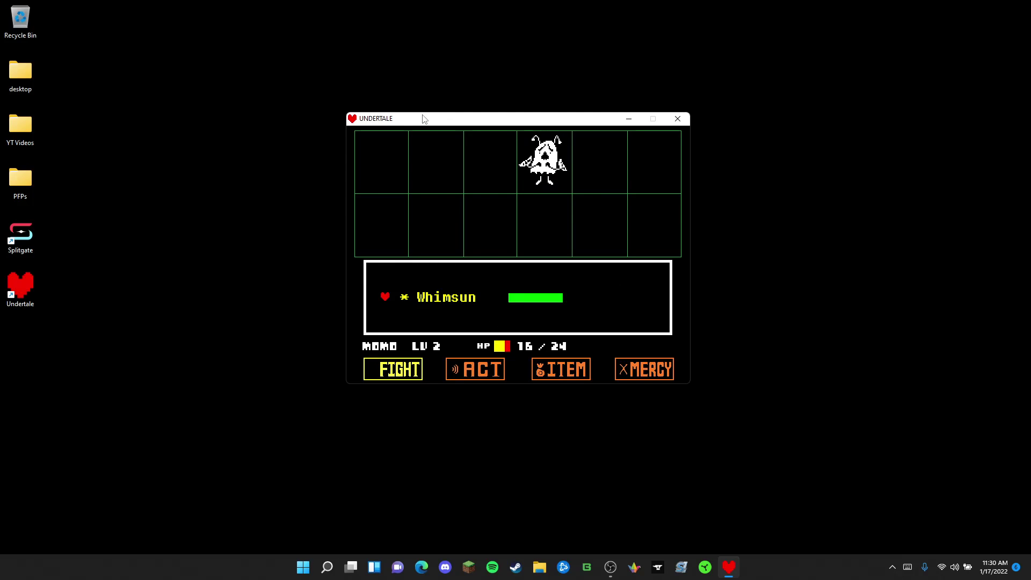
key("z")
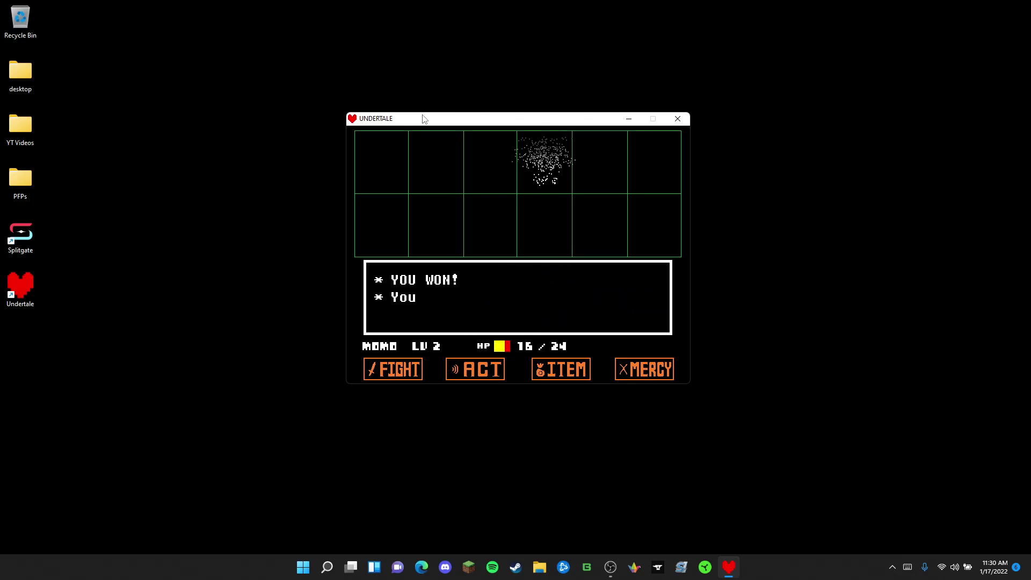
key("z")
Step: Close the victory screen and walk through the corridor doorway down to the rock beside the wall sign
key("Left")
key("Up")
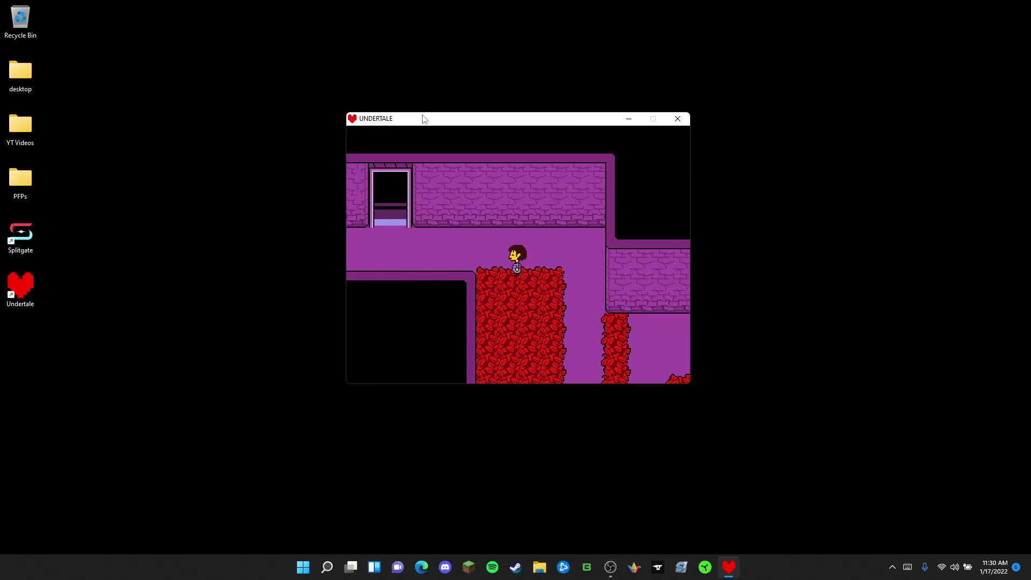
key("Up")
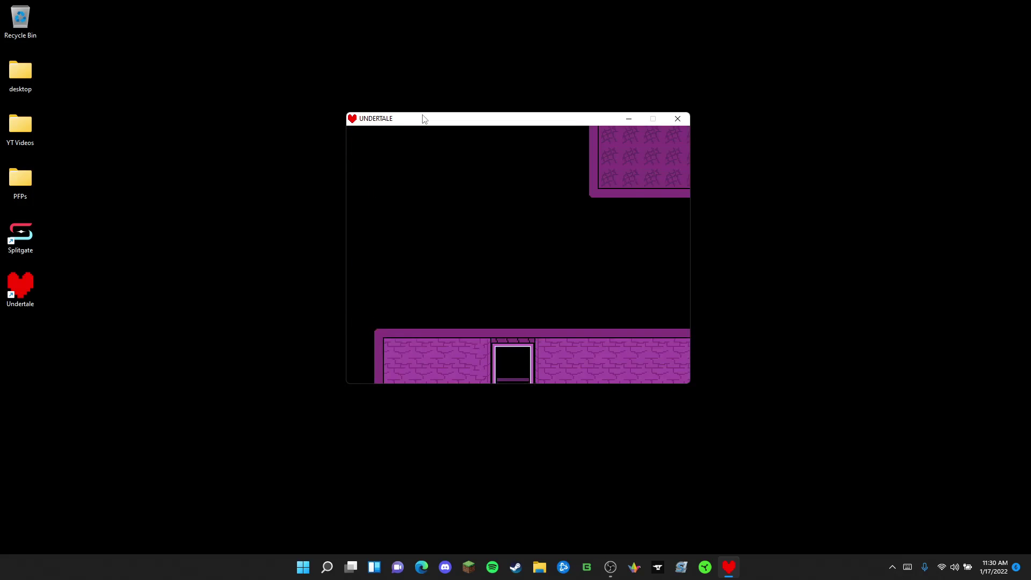
key("Right")
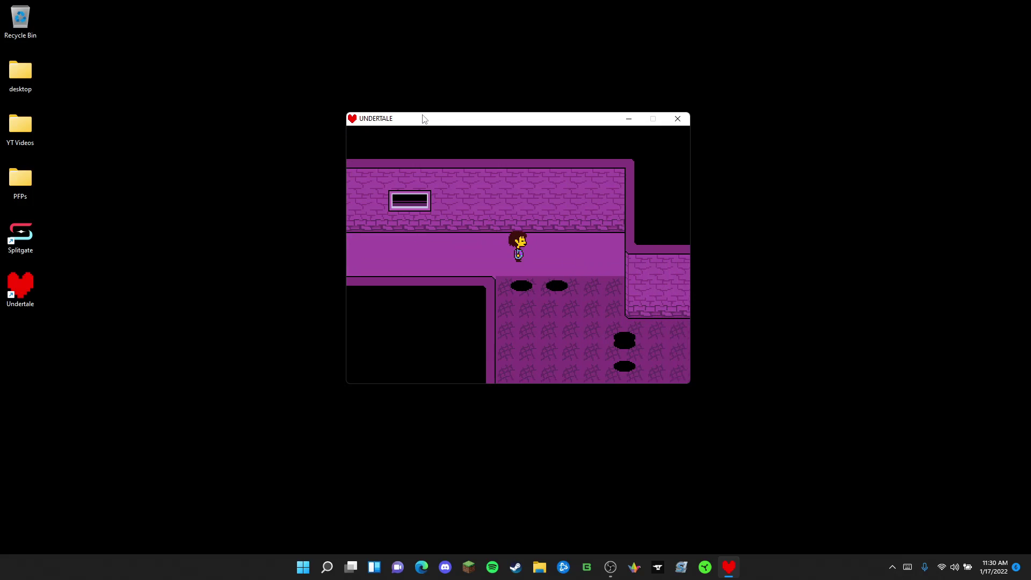
key("Down")
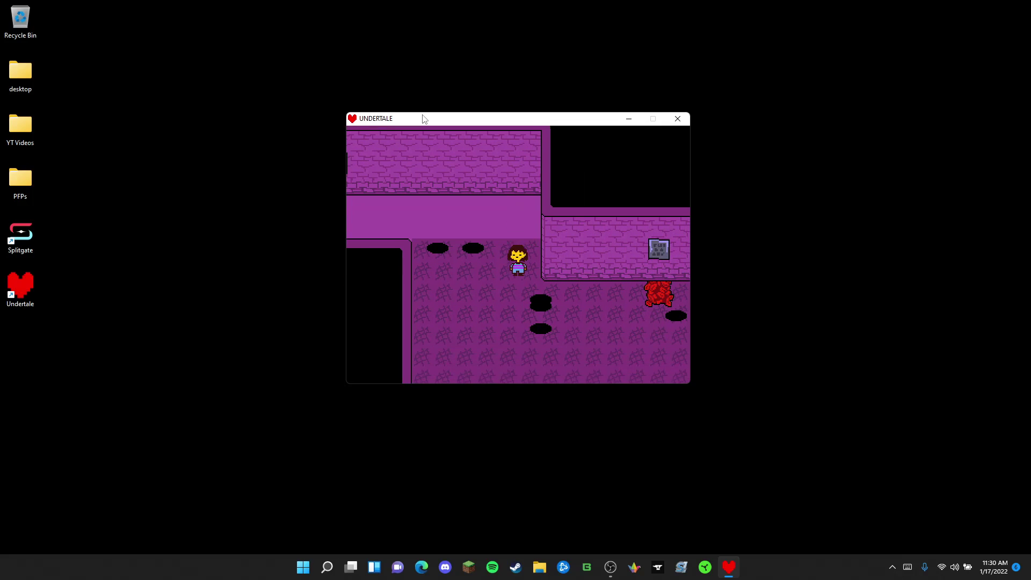
key("Down")
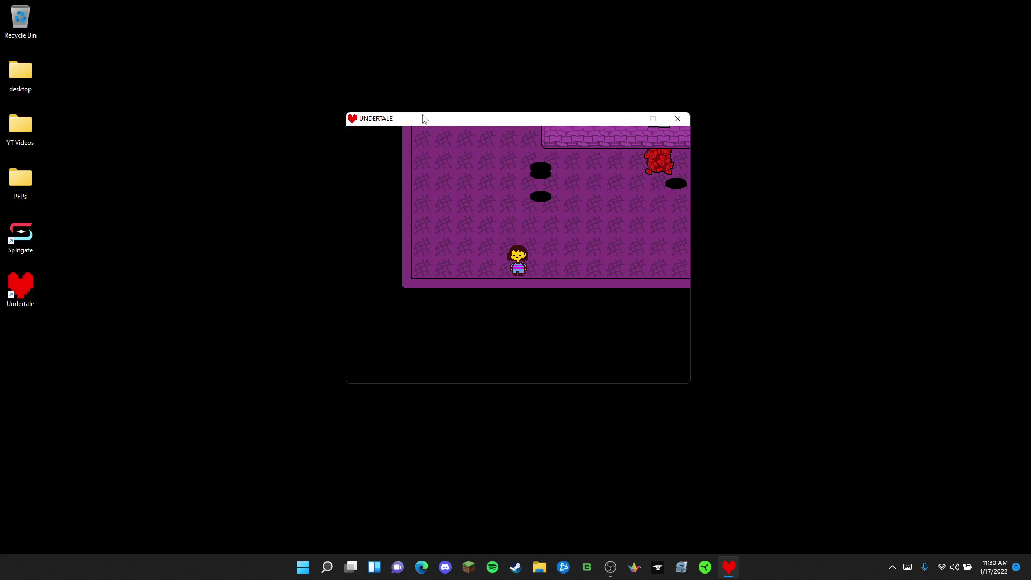
key("Right")
key("Up")
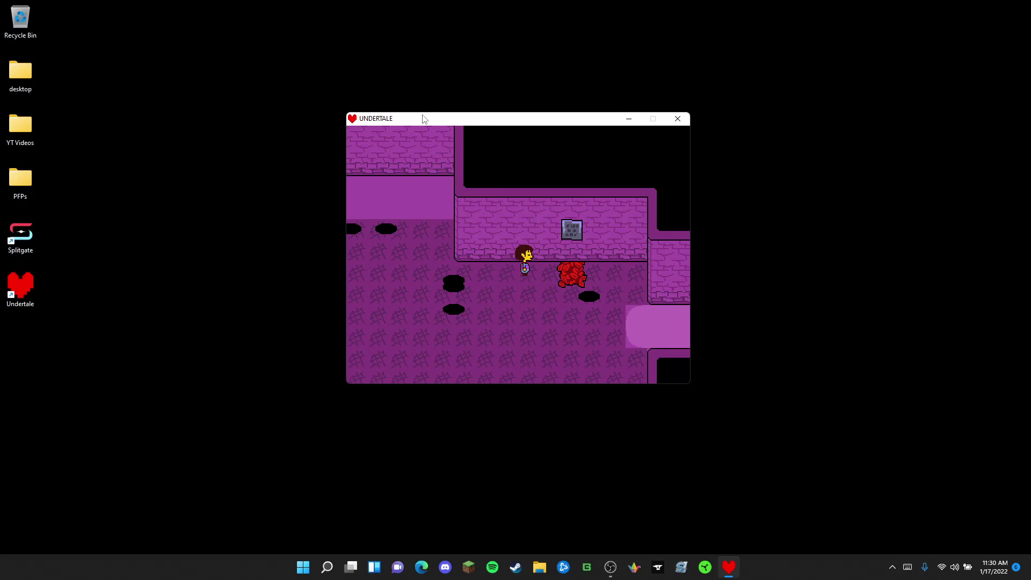
Step: Wander down through the red-leaf room and back up past the wall sign until a Whimsun appears
key("Down")
key("Down")
key("Left")
key("Left")
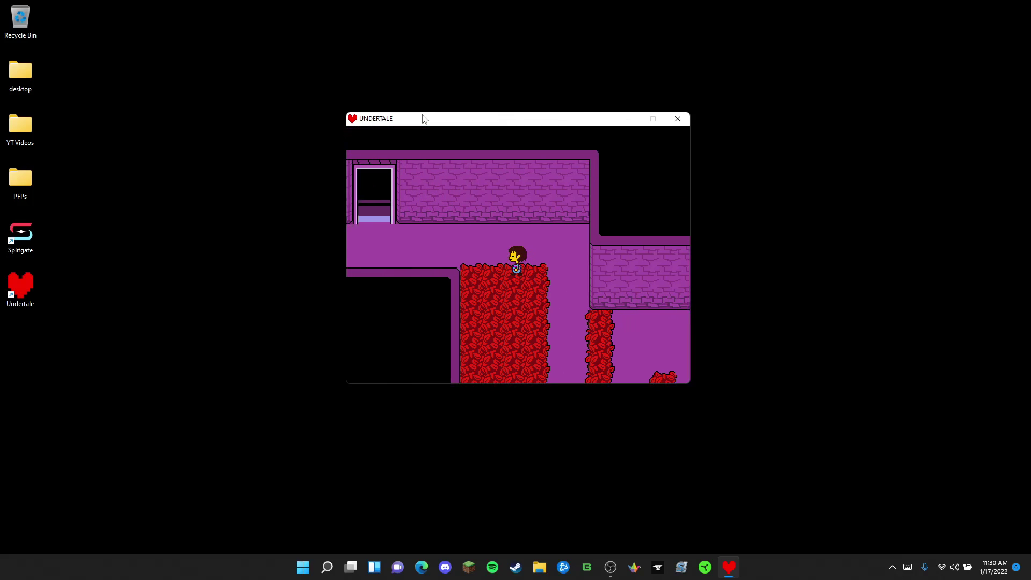
key("Left")
key("Up")
key("Right")
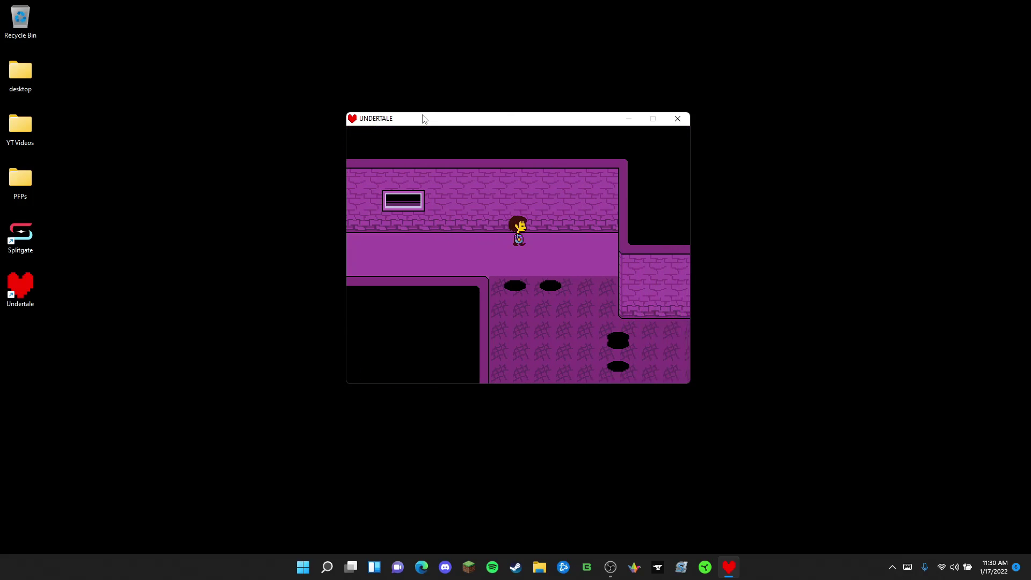
key("Down")
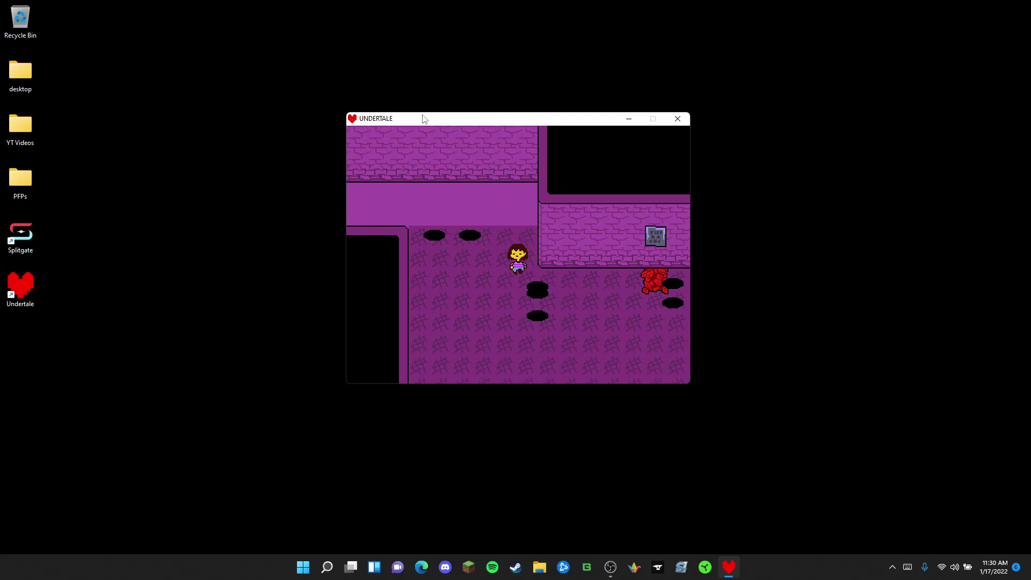
key("Right")
Step: FIGHT the Whimsun with a centred strike and defeat it in one hit
key("Up")
key("z")
key("z")
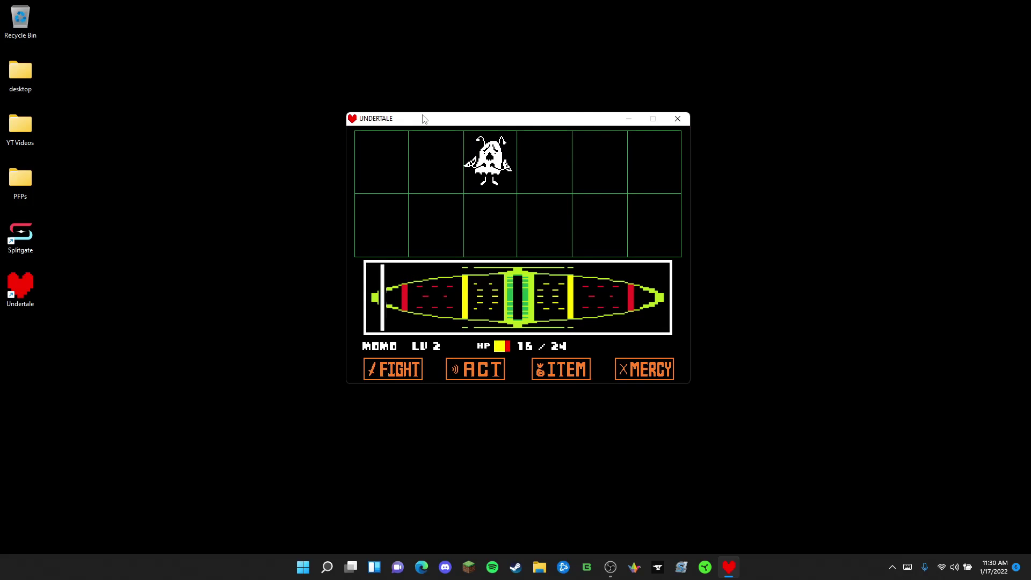
key("z")
key("z")
Step: Dismiss the victory text, cross the red leaf pile and go through the lit doorway into the rock room
key("Up")
key("Right")
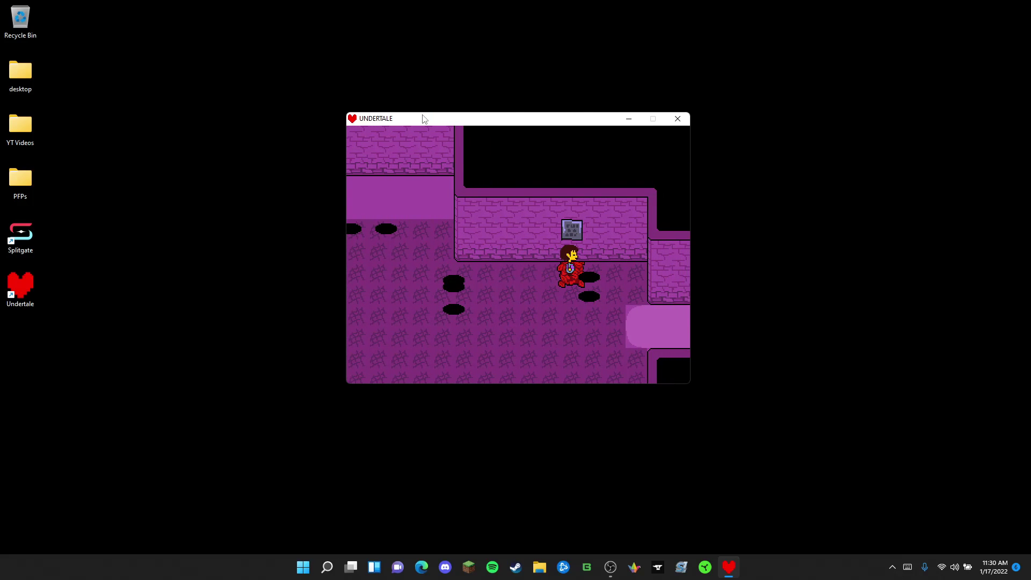
key("Down")
key("Right")
key("Up")
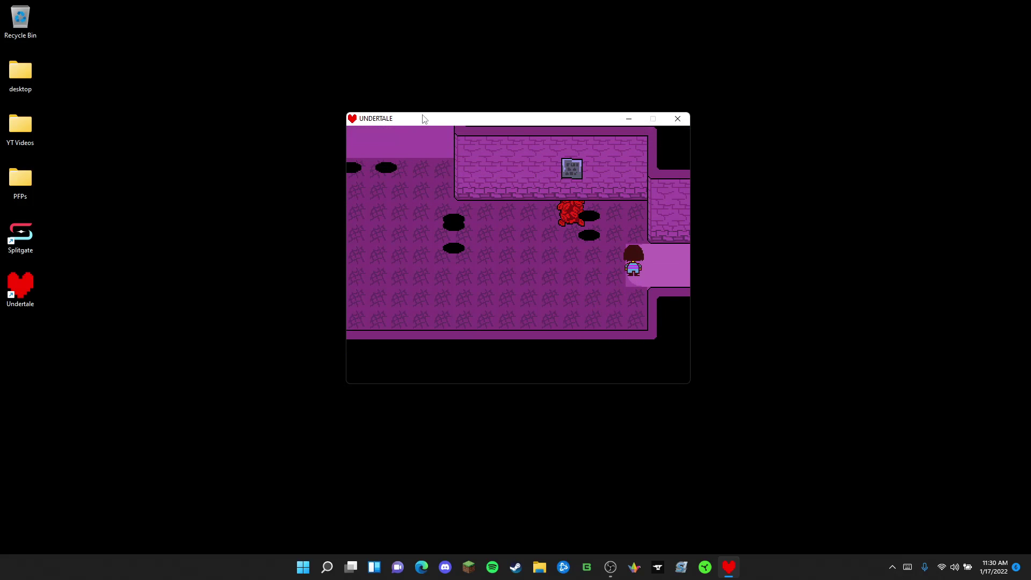
key("Right")
Step: Walk around beside the top rock until the Froggit and Whimsun encounter starts
key("Right")
key("Down")
key("Right")
key("Up")
key("Right")
key("Down")
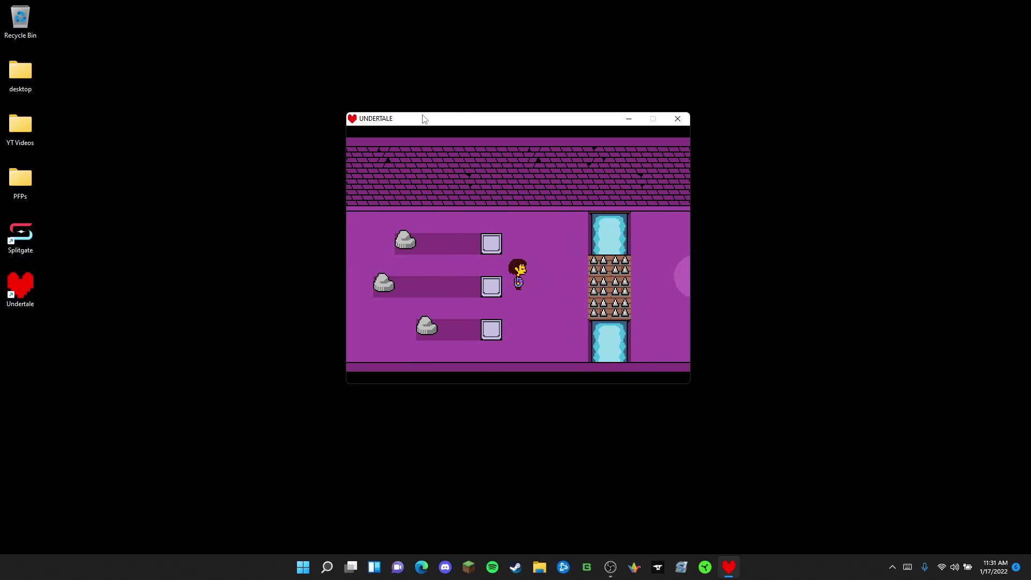
key("Left")
key("Left")
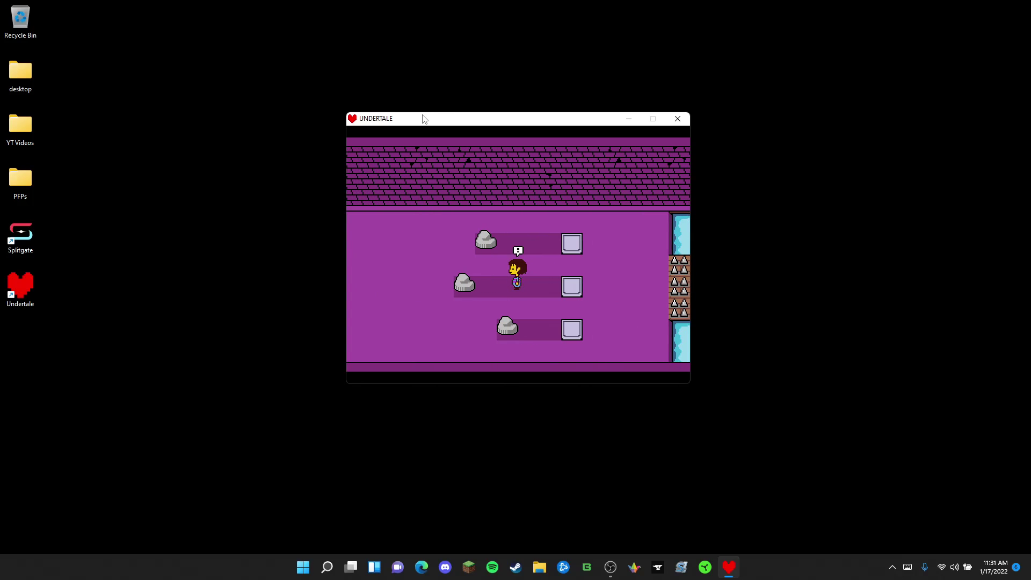
Step: FIGHT Whimsun with a centred hit, knocking it out of the battle
key("z")
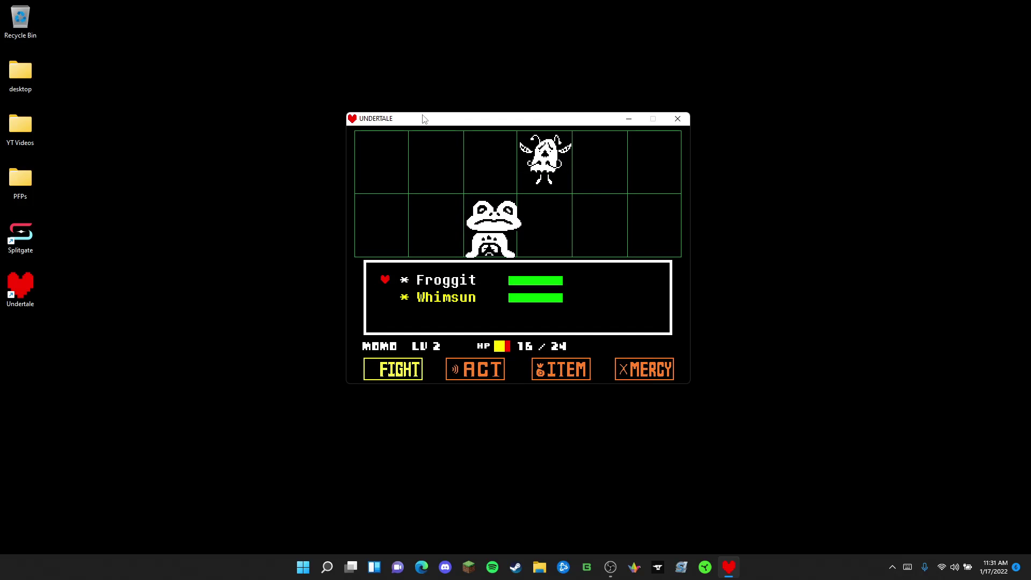
key("Down")
key("z")
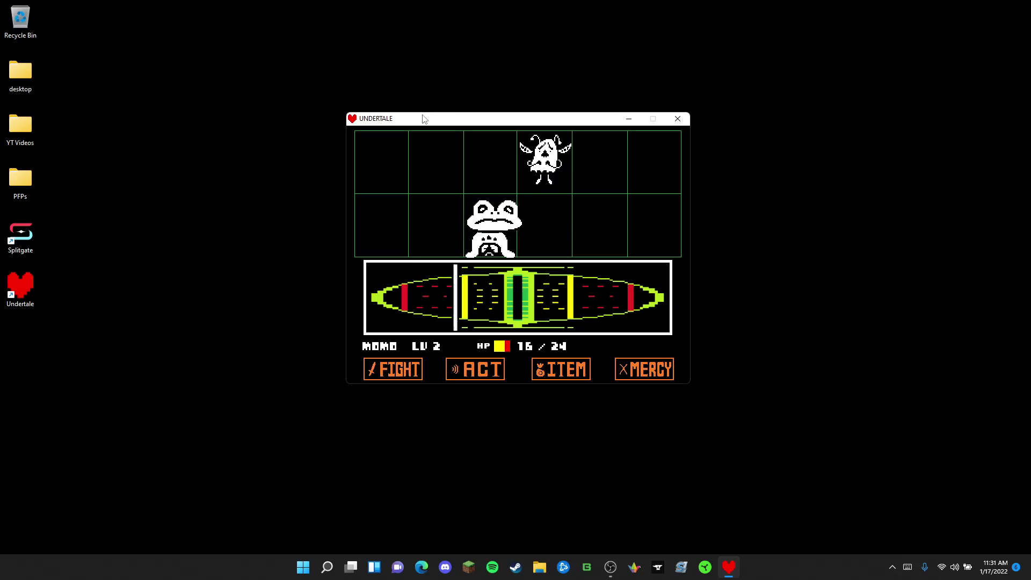
key("z")
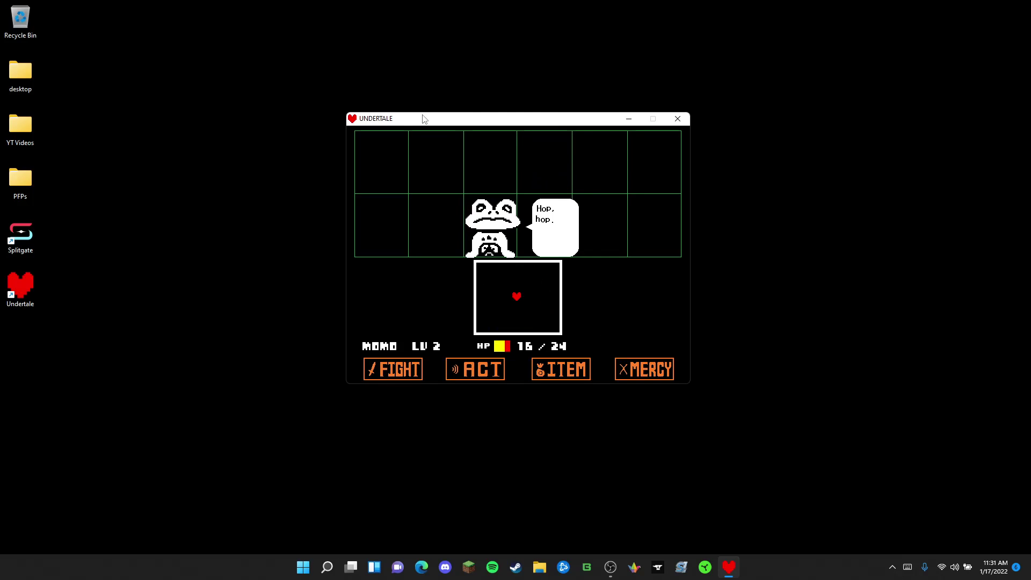
key("Down")
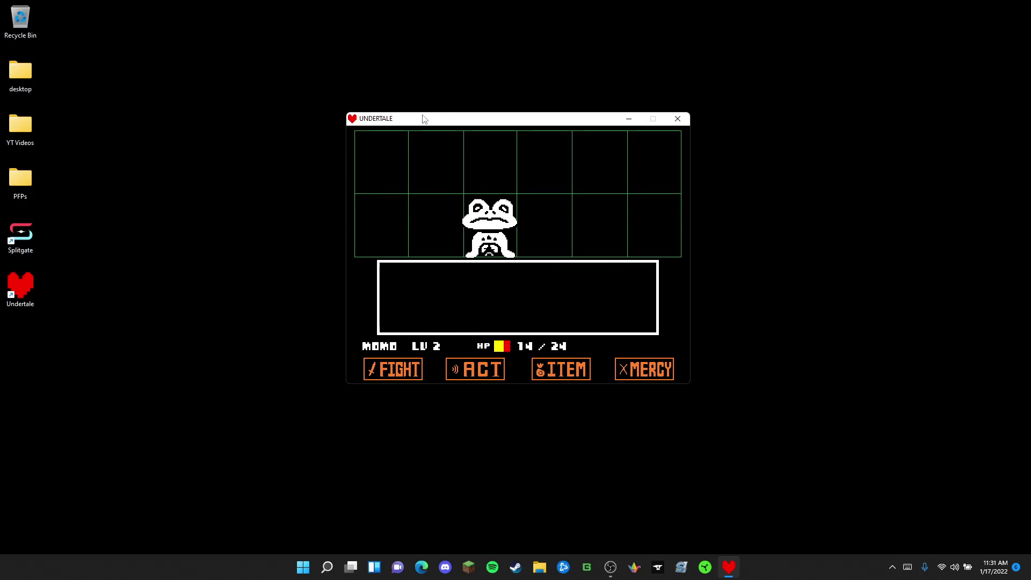
Step: Strike Froggit, dodge its attack, then strike it again to win the battle
key("z")
key("z")
key("z")
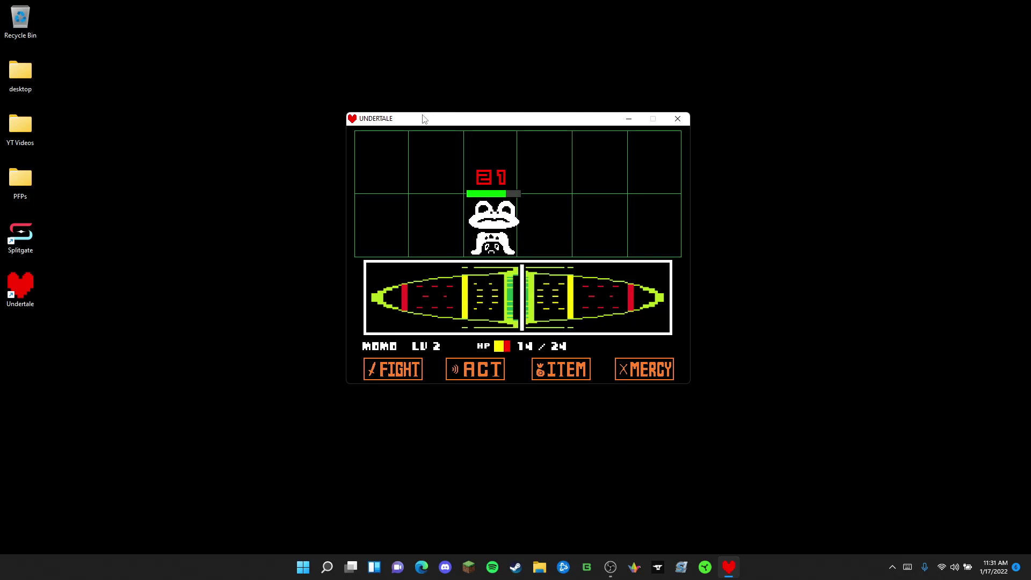
key("z")
key("Down")
key("Up")
key("Left")
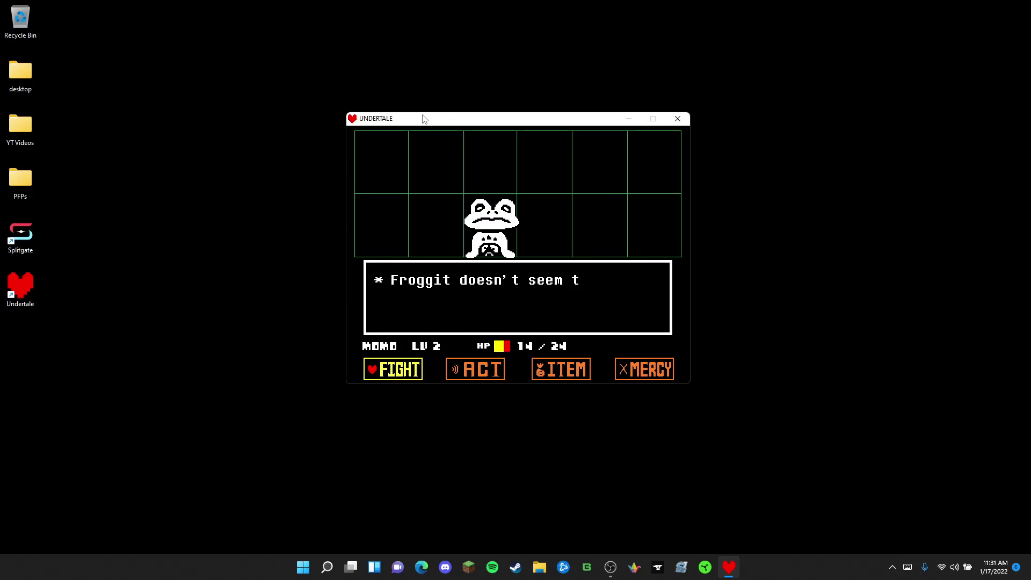
key("z")
key("z")
key("z")
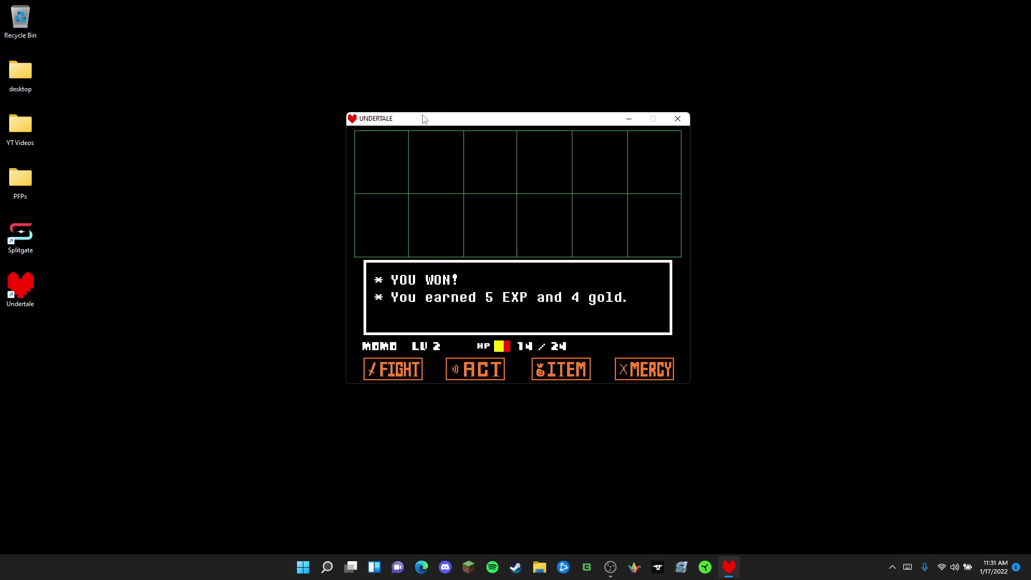
key("z")
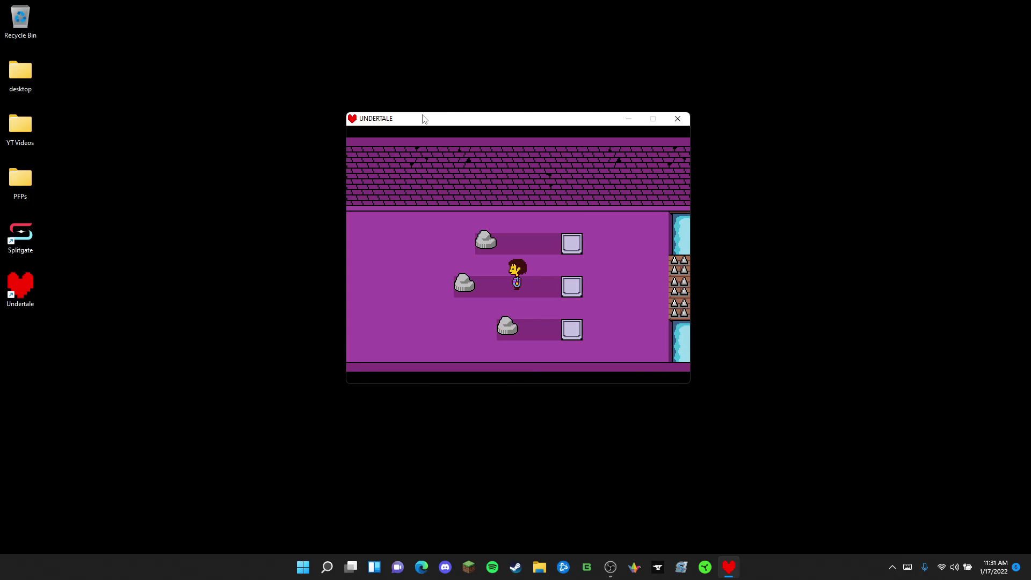
Step: Push the talking bottom rock right, going through its dialogue until it moves
key("Down")
key("Left")
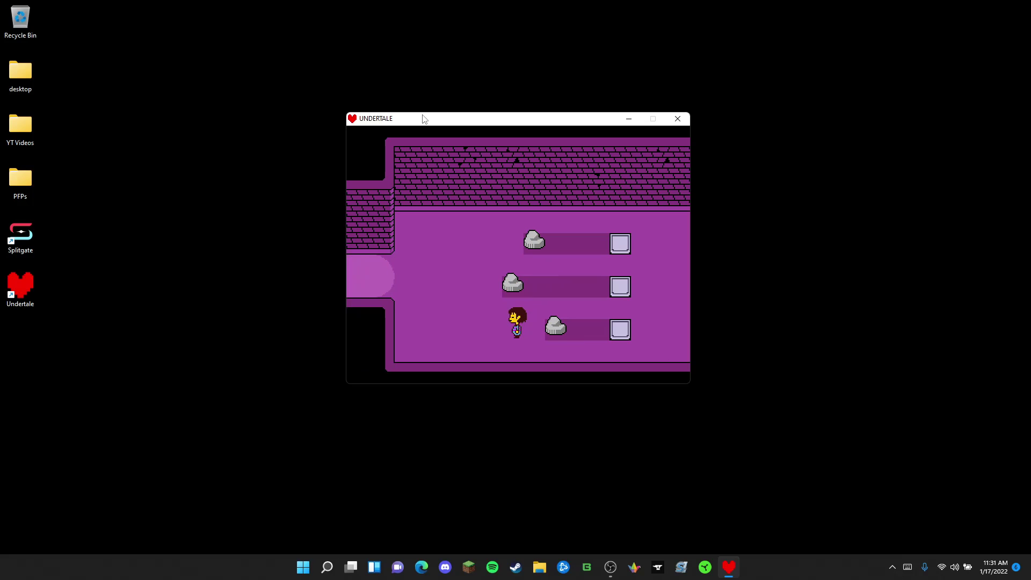
key("Right")
key("z")
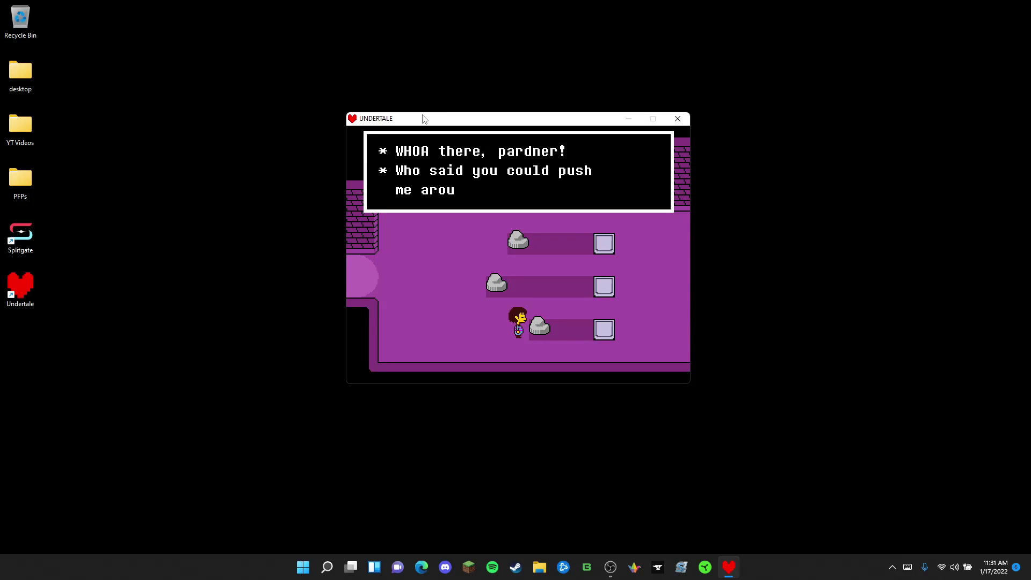
key("z")
key("z")
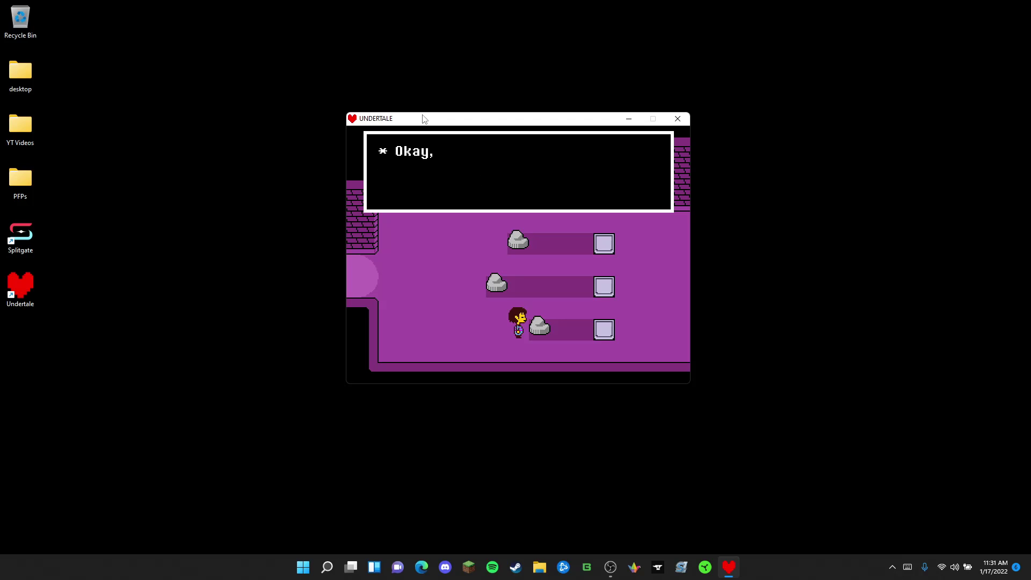
key("z")
key("Right")
key("z")
key("z")
key("z")
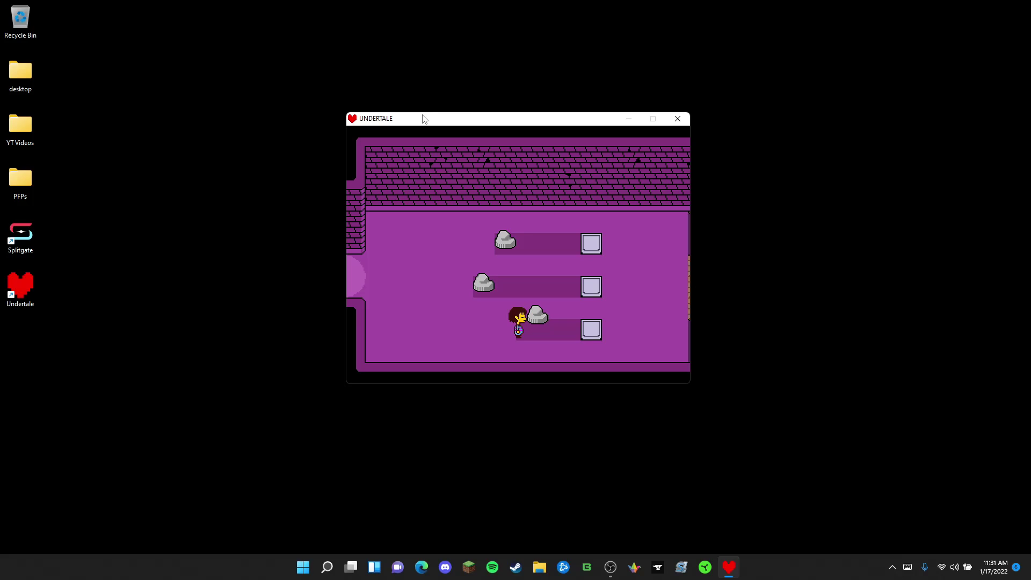
Step: Push the middle rock and then the top rock right onto their pressure plates
key("Up")
key("Left")
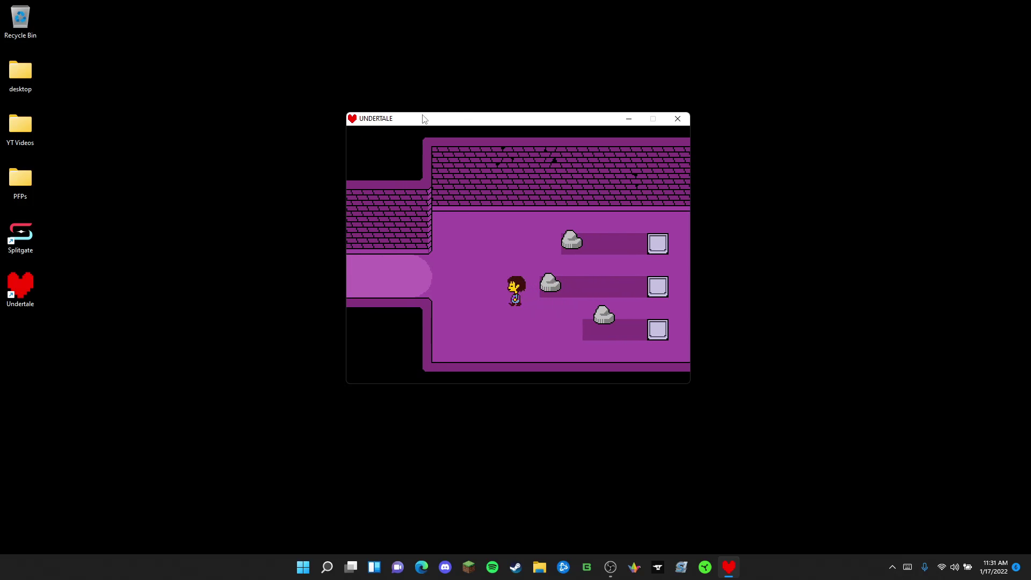
key("Up")
key("Right")
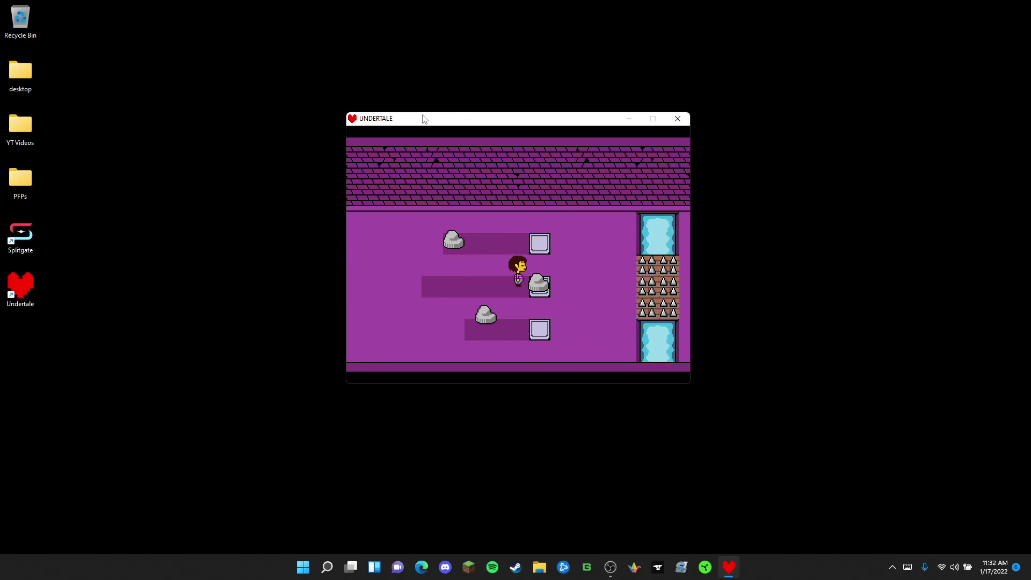
key("Up")
key("Down")
key("Left")
key("Up")
key("Right")
key("Right")
key("Down")
Step: Push the bottom rock through its dialogue onto its switch and head toward the spike bridge
key("Left")
key("Right")
key("z")
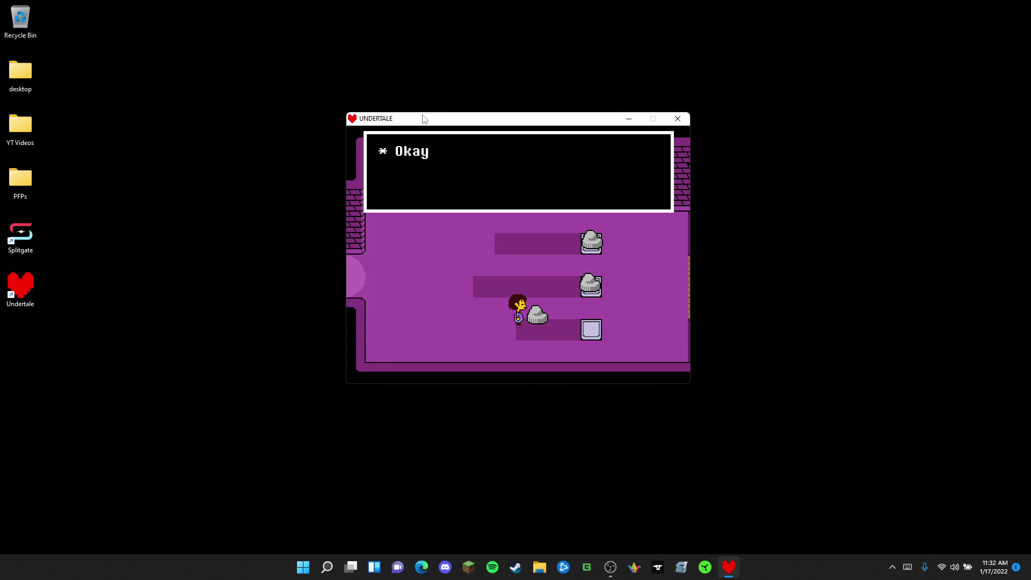
key("z")
key("Down")
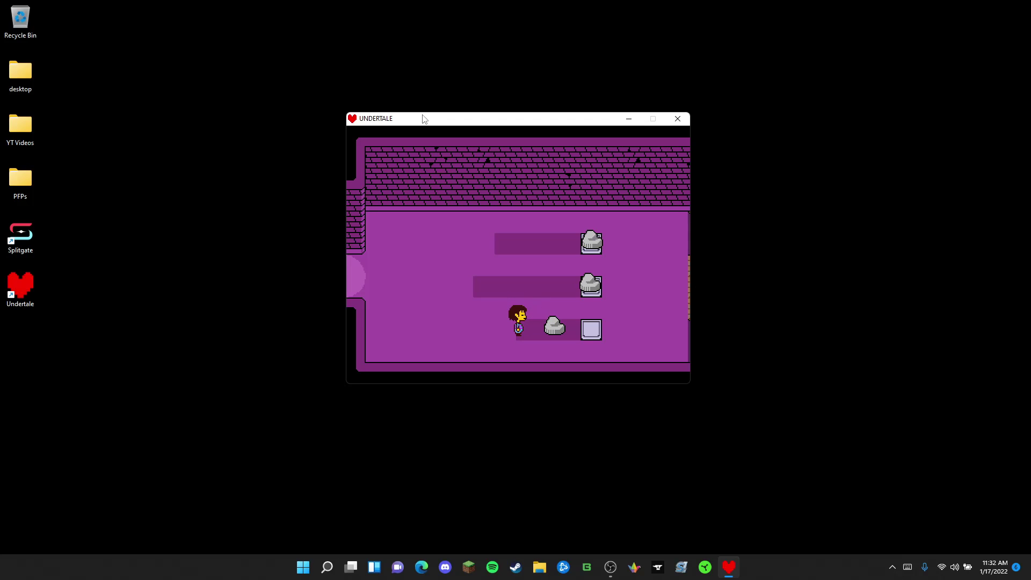
key("Right")
key("Up")
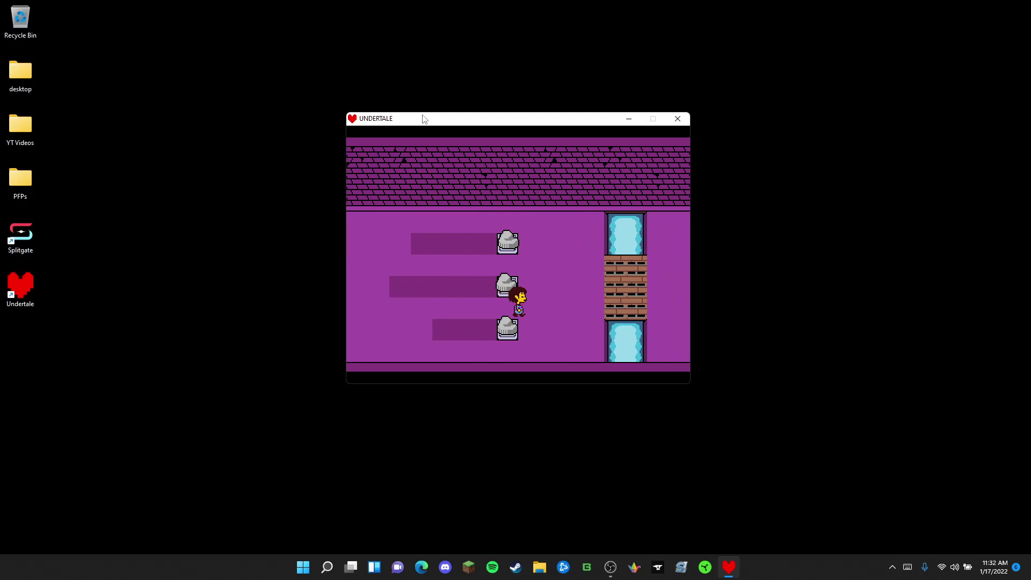
Step: Return to nudge the bottom rock back onto its switch, then step onto the now-safe bridge
key("Left")
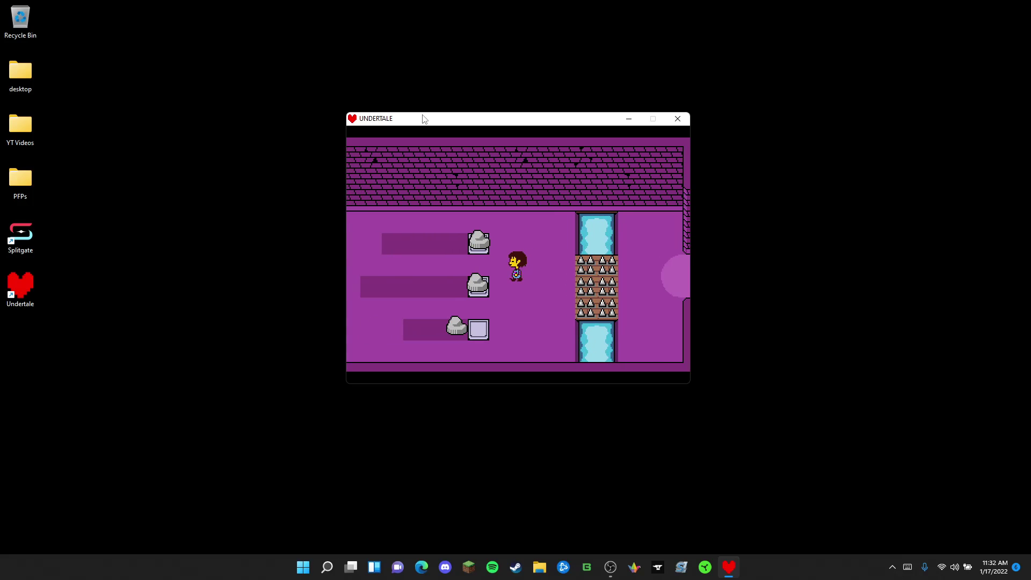
key("Down")
key("Left")
key("z")
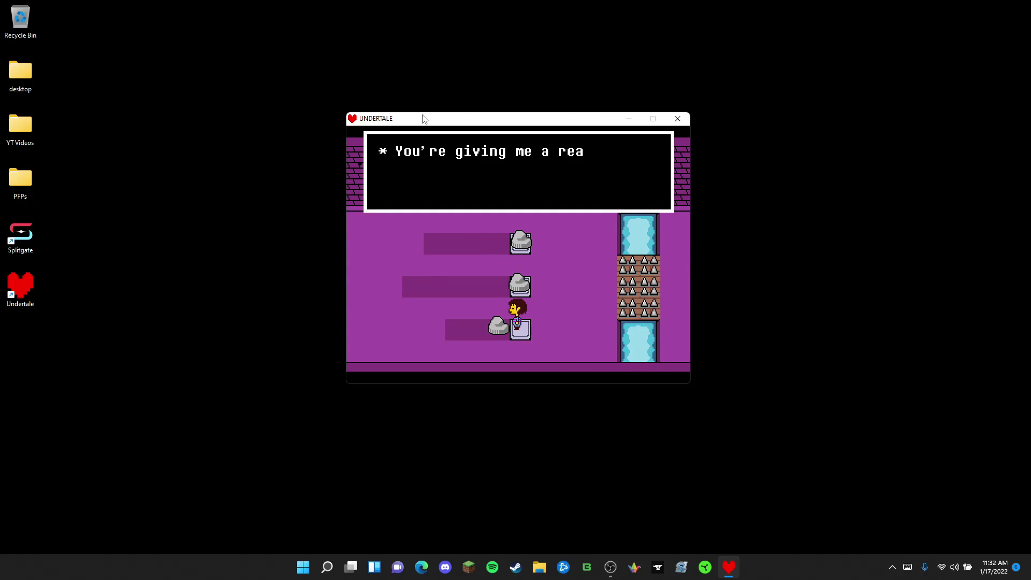
key("z")
key("Right")
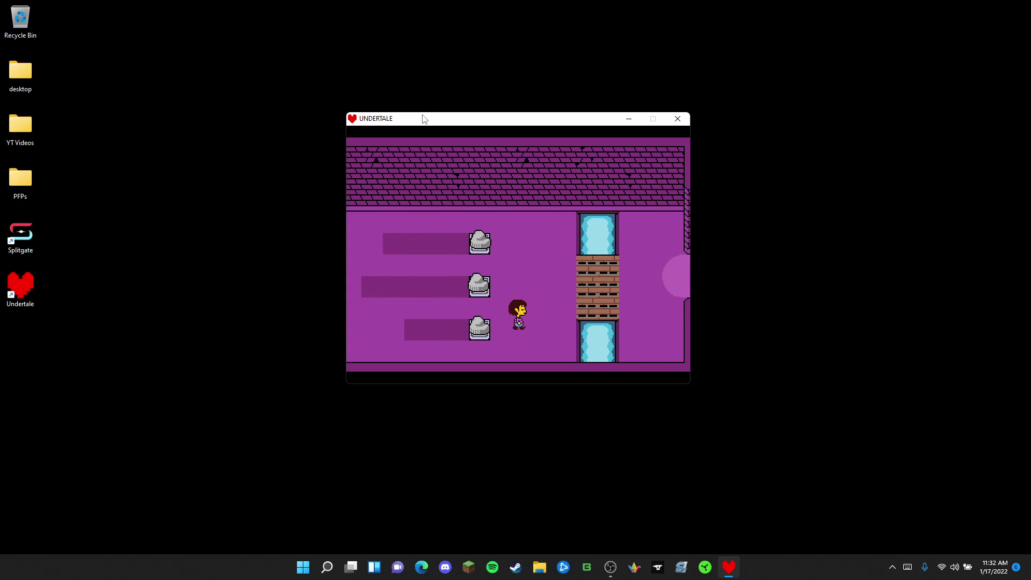
key("Up")
Step: Enter the next room, use the yellow save star and save the game at Ruins - Mouse Hole
key("Right")
key("Right")
key("Left")
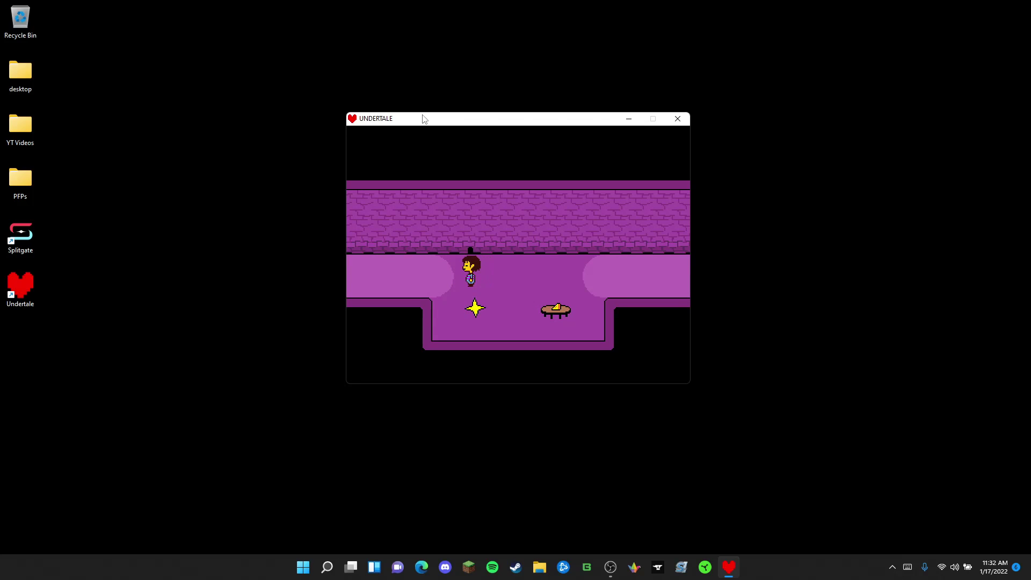
key("Down")
key("z")
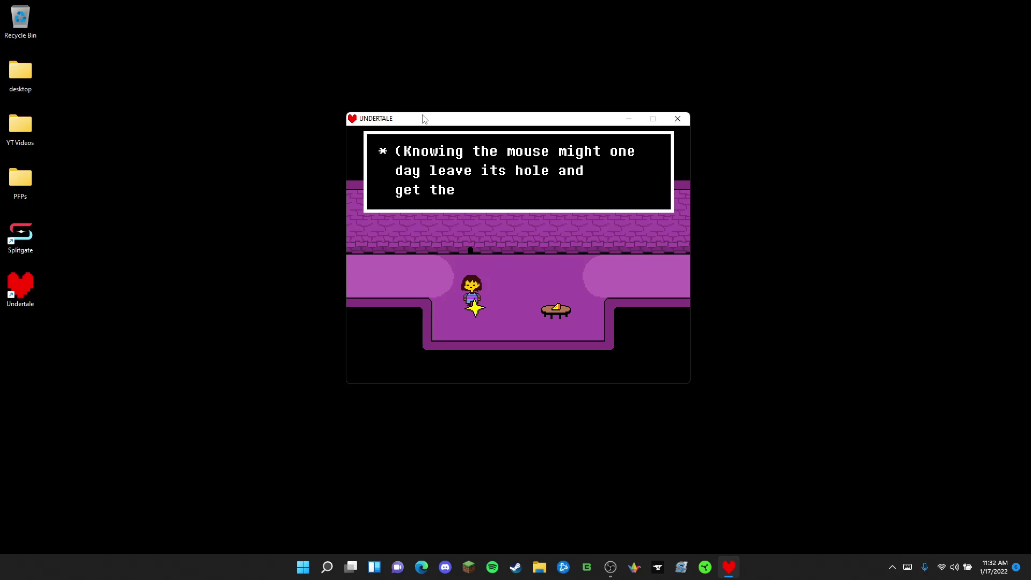
key("z")
key("z")
key("z")
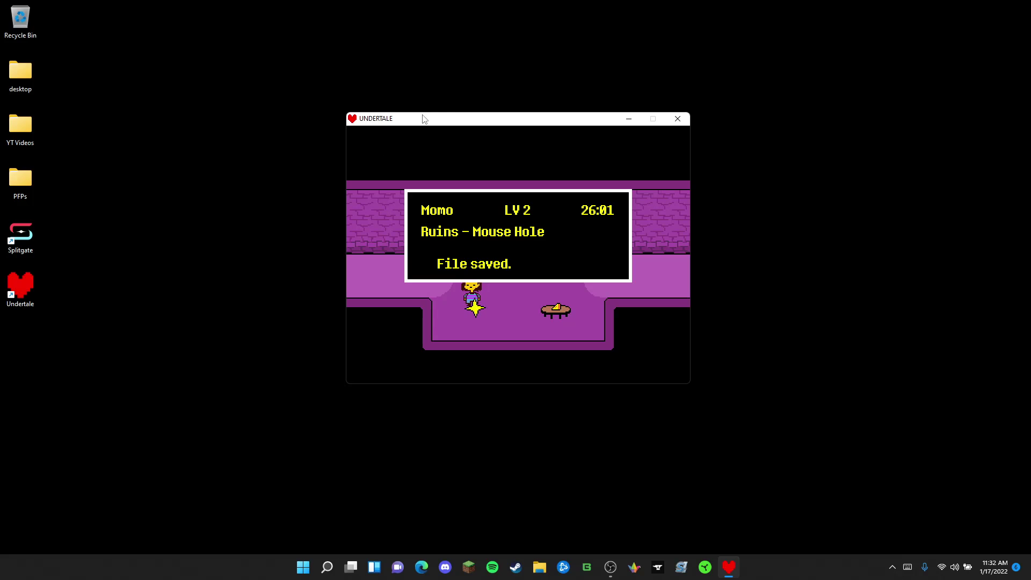
key("z")
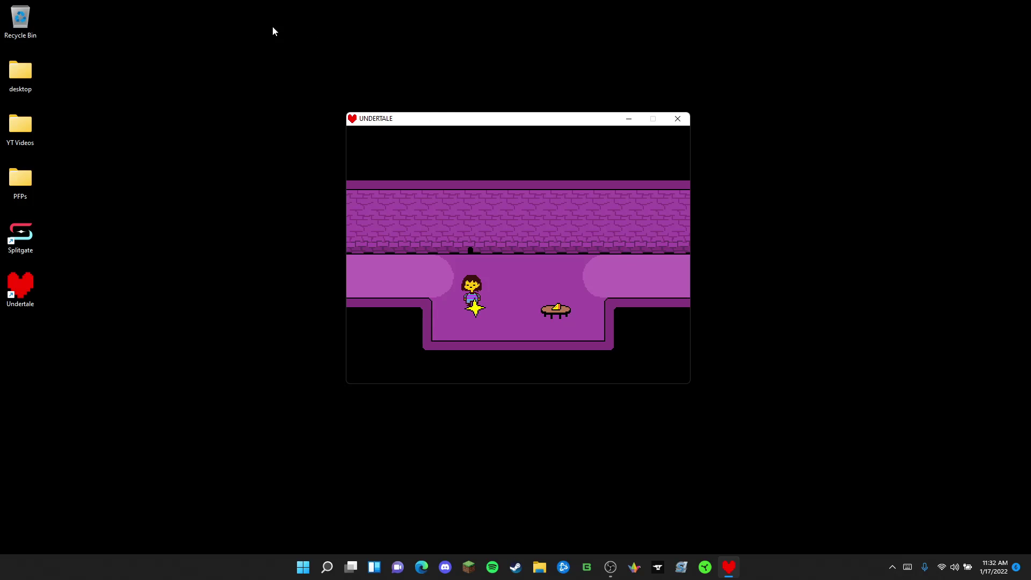